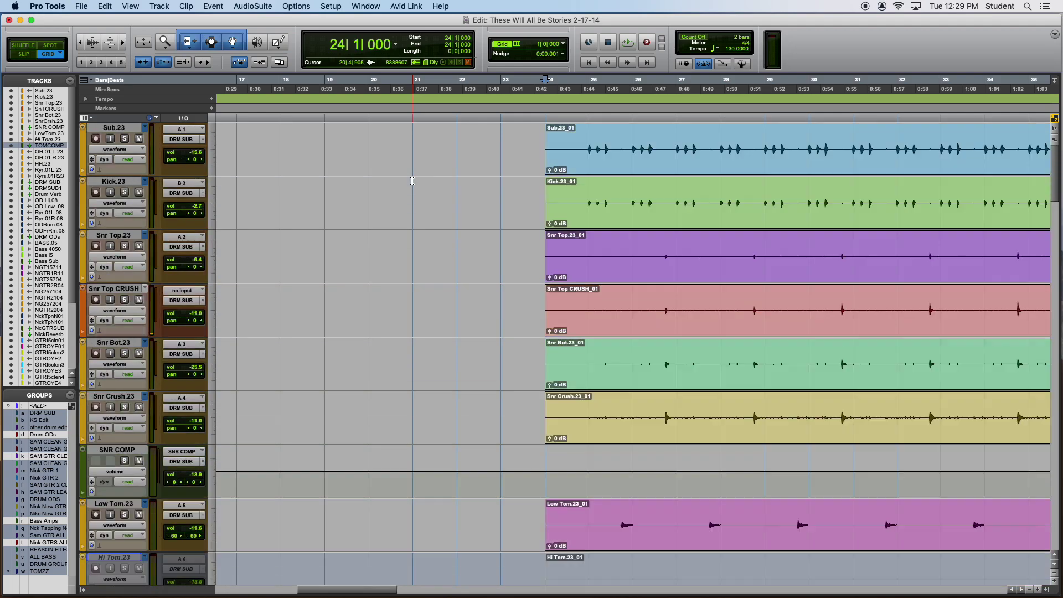
Play the session from bar 24 and look across the mixer channels from Sub.23 to Master 1.
scroll(426, 175, "down", 1)
key("space")
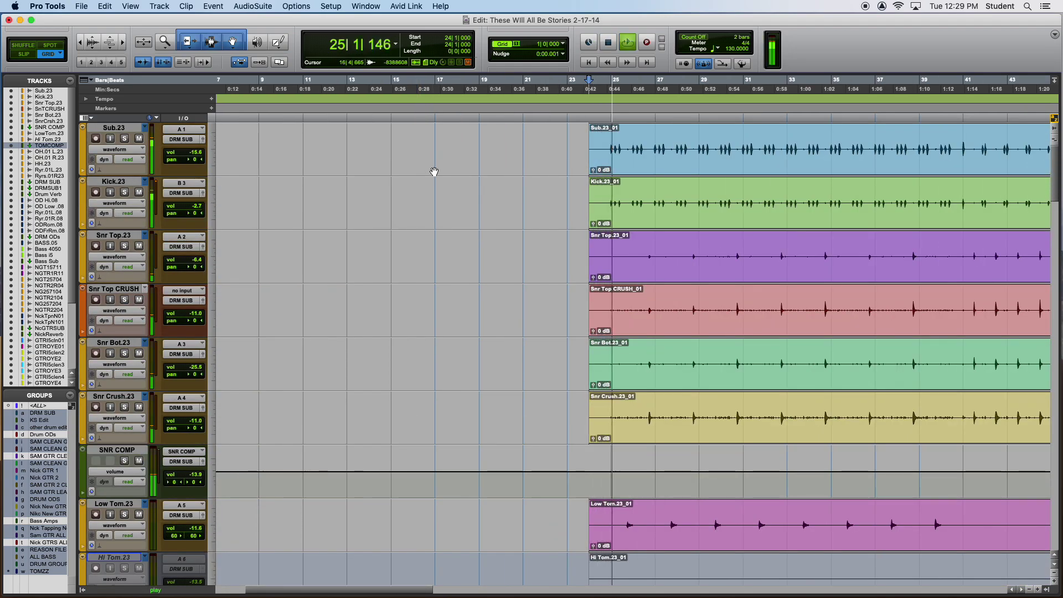
key("super+equal")
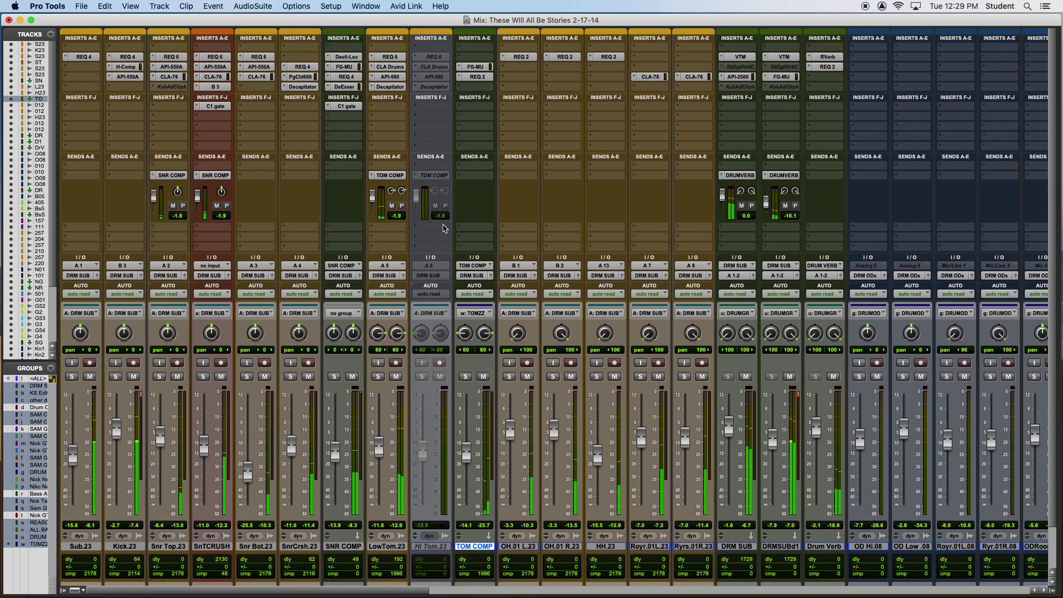
scroll(439, 283, "right", 1)
scroll(439, 283, "left", 1)
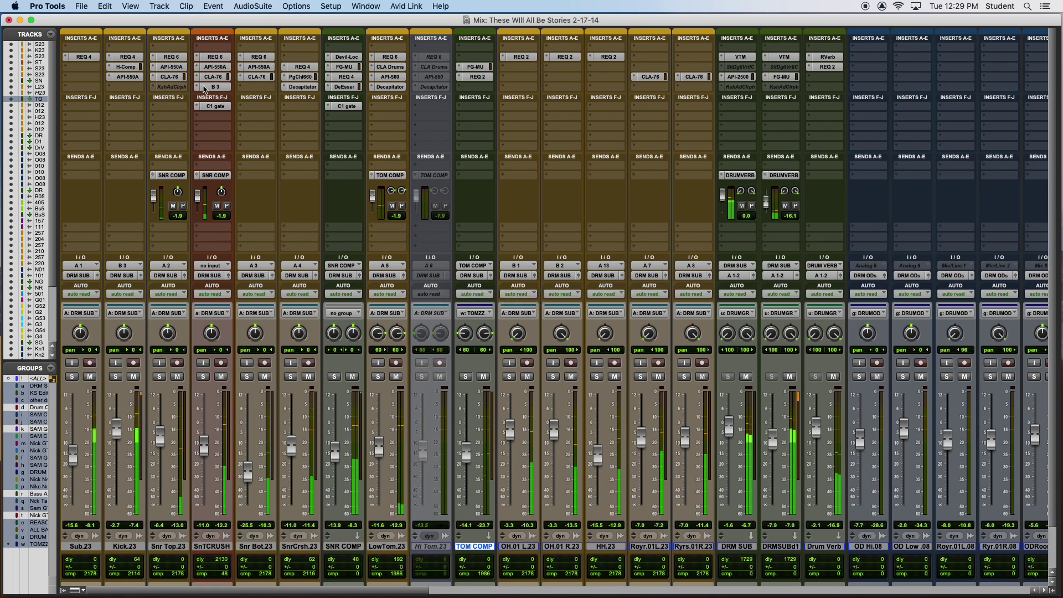
scroll(288, 193, "right", 8)
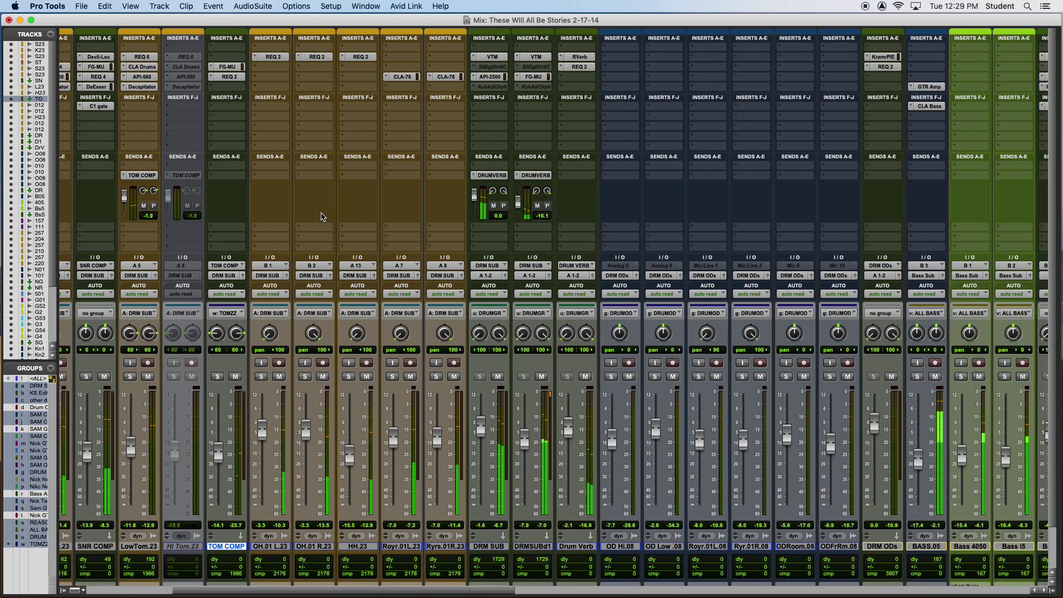
scroll(322, 216, "right", 6)
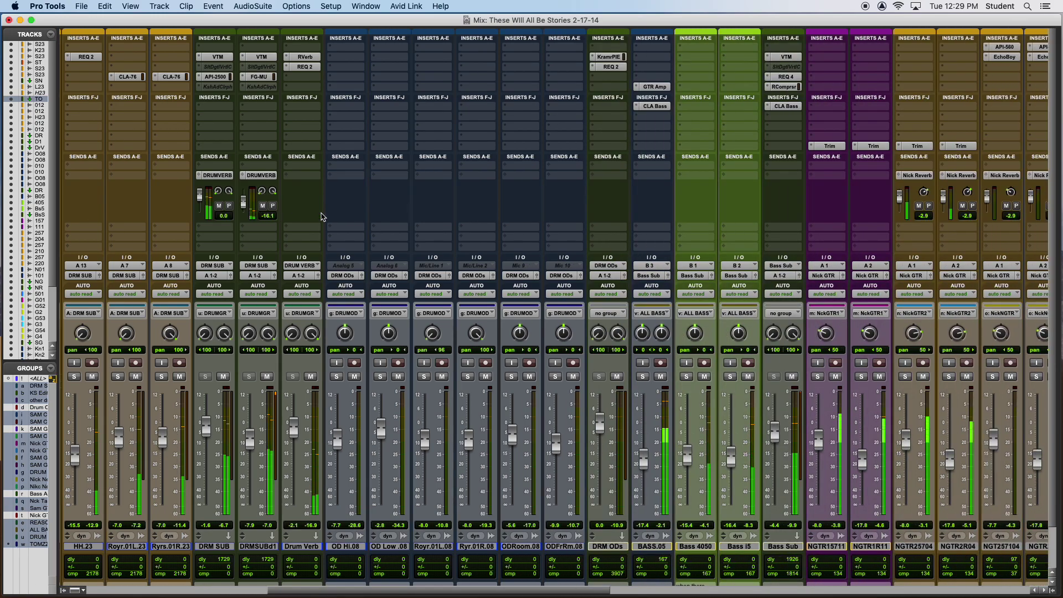
scroll(323, 216, "right", 12)
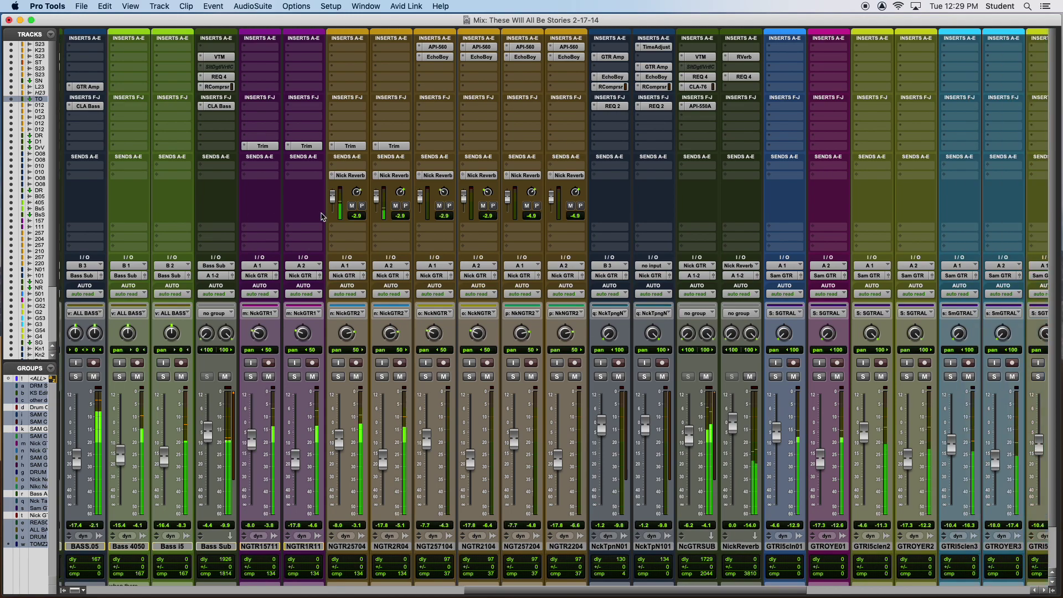
scroll(323, 216, "right", 12)
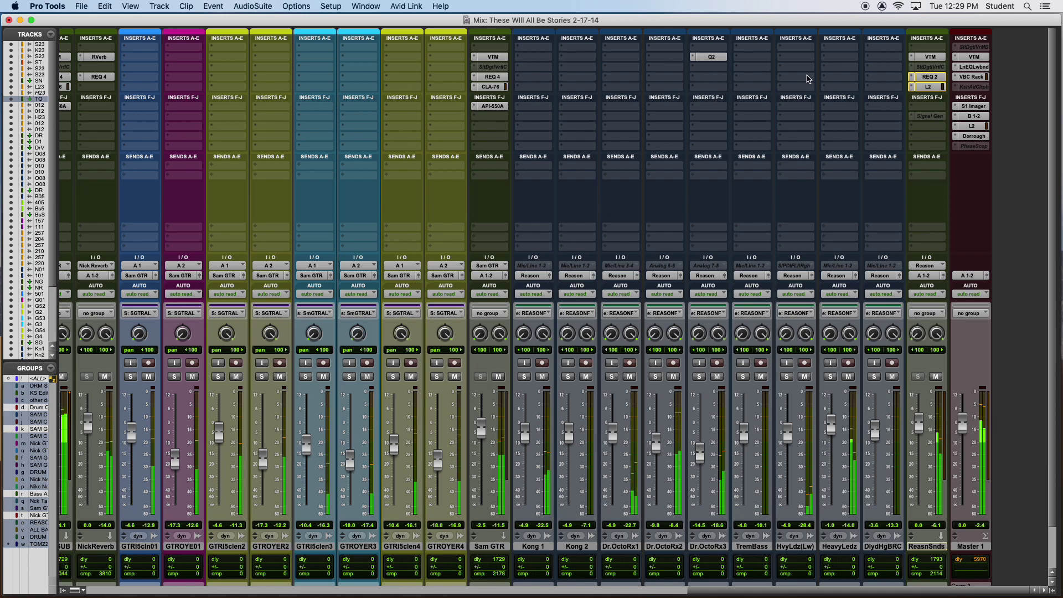
Show the whole session in the Edit window and examine the drum overdub clips around bar 116.
key("super+equal")
key("alt+a")
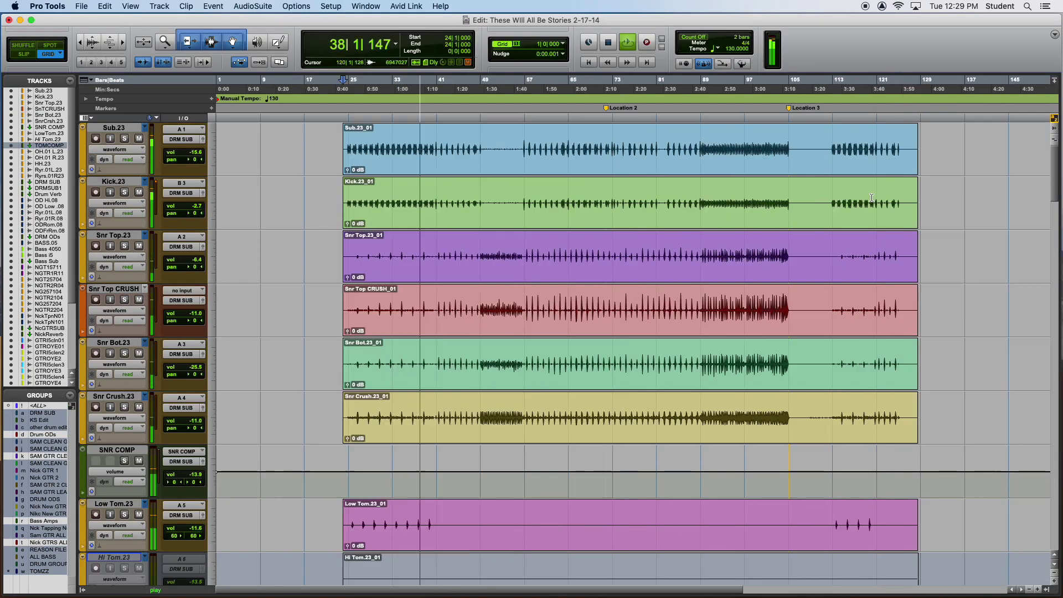
scroll(765, 211, "down", 6)
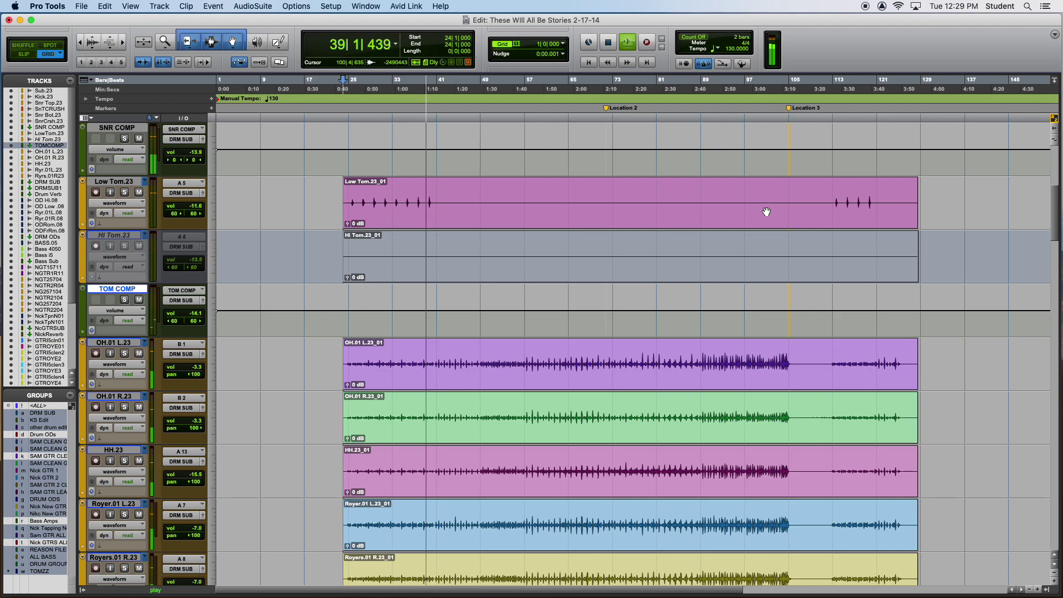
scroll(764, 222, "down", 12)
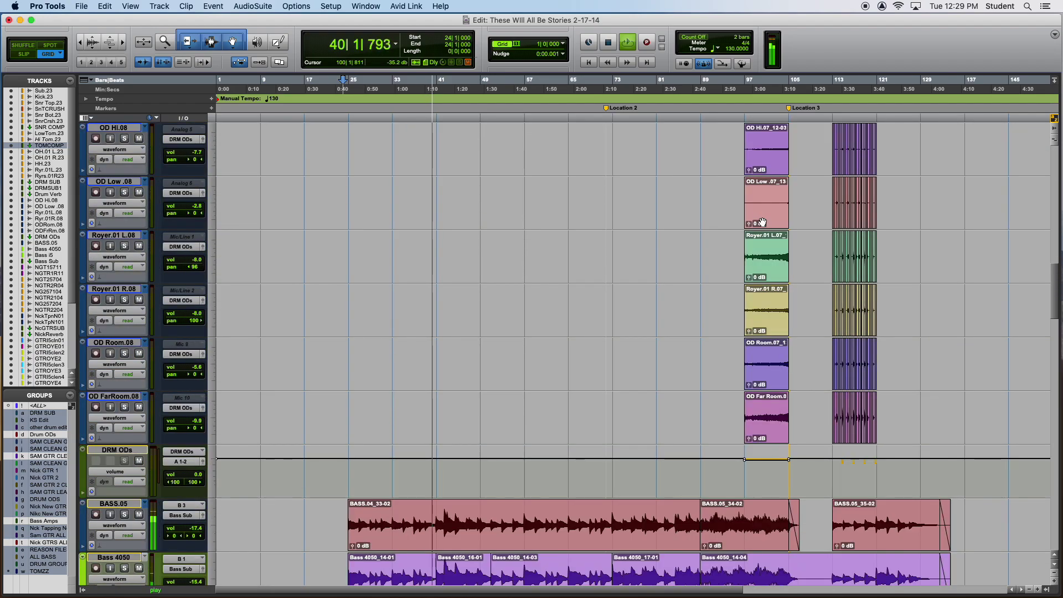
left_click(855, 476)
key("super+bracketright")
key("super+bracketright")
key("super+bracketright")
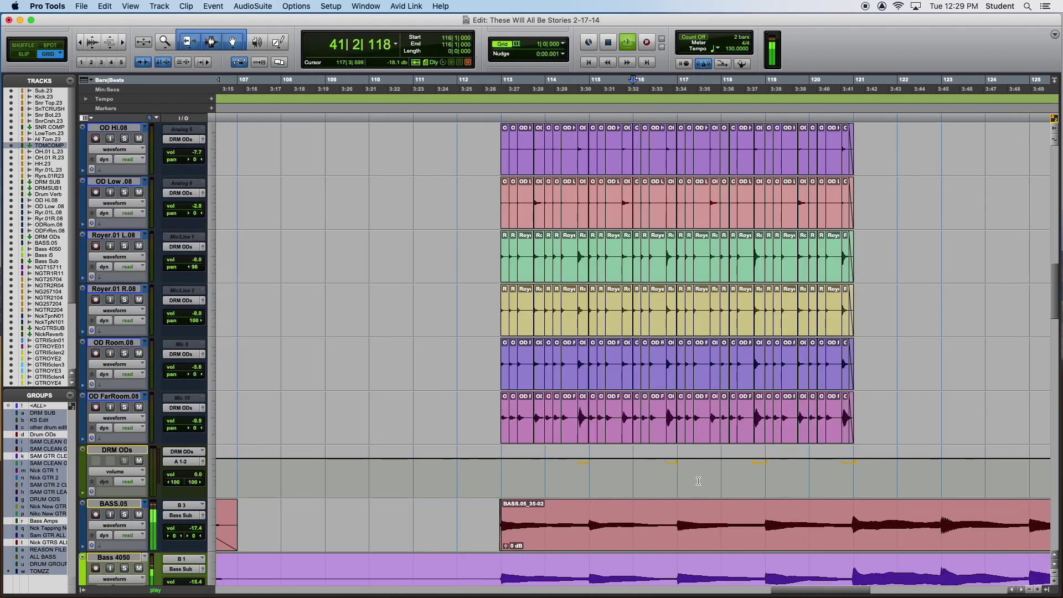
key("super+bracketleft")
key("super+bracketleft")
Display volume trim on all tracks and review the arrangement down to Master 1 and back up to the drums.
left_click(117, 472)
left_click(120, 485, "alt")
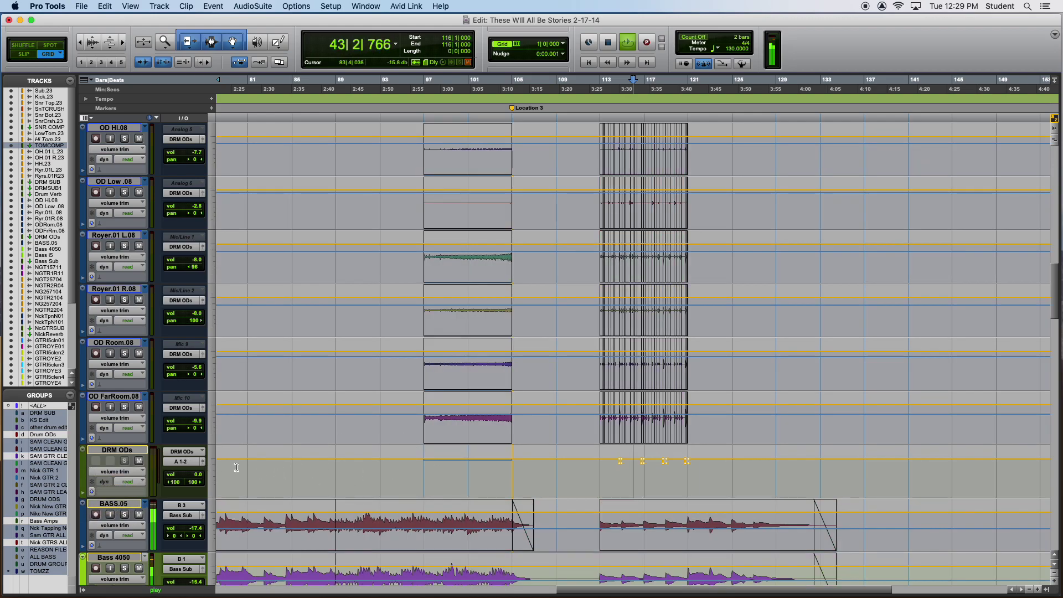
scroll(238, 444, "up", 8)
scroll(222, 377, "up", 3)
scroll(222, 377, "down", 11)
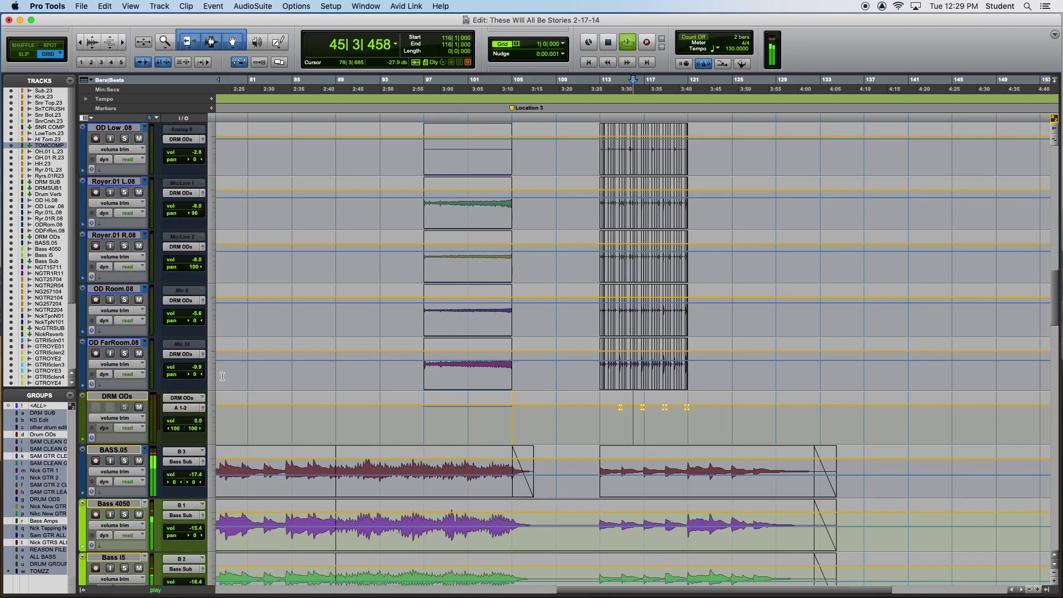
scroll(222, 376, "down", 4)
scroll(222, 377, "left", 10)
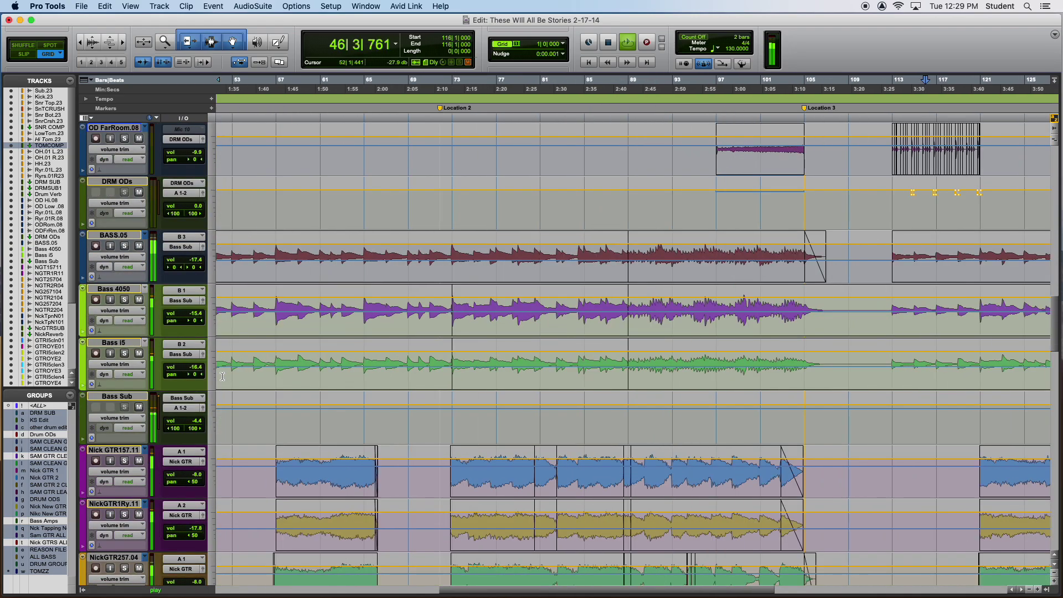
scroll(222, 377, "down", 1)
scroll(433, 373, "up", 2)
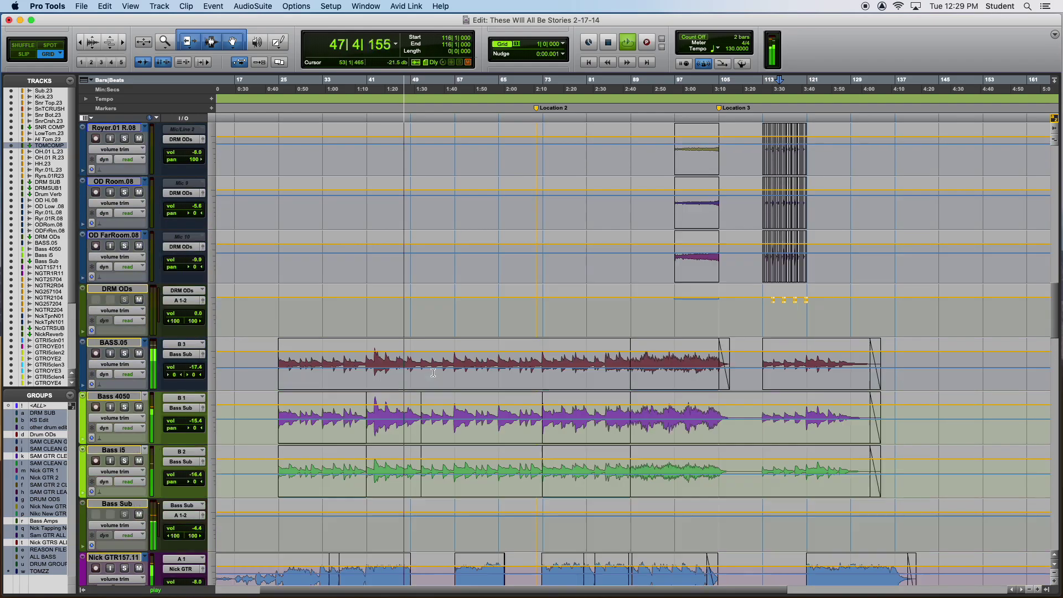
scroll(433, 372, "down", 18)
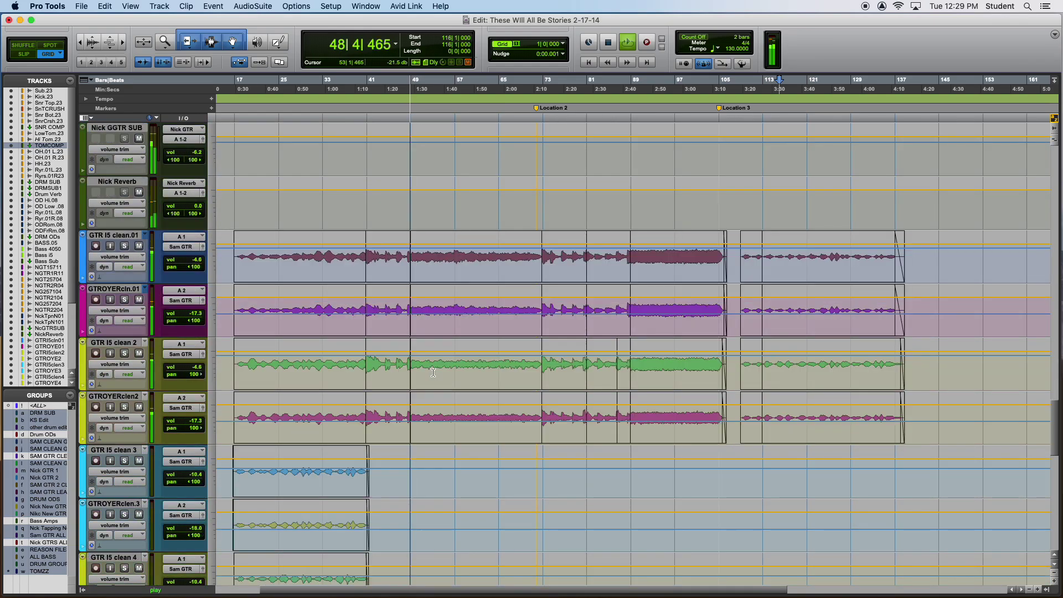
scroll(433, 372, "down", 15)
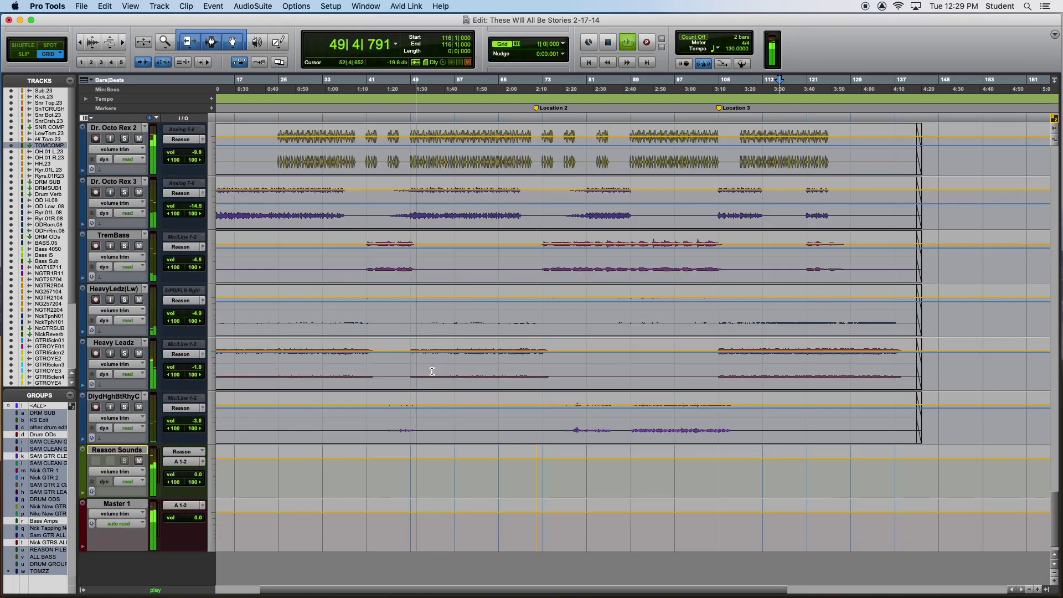
scroll(432, 371, "up", 15)
scroll(432, 371, "up", 15)
Stop playback and return all tracks to the waveform view.
key("space")
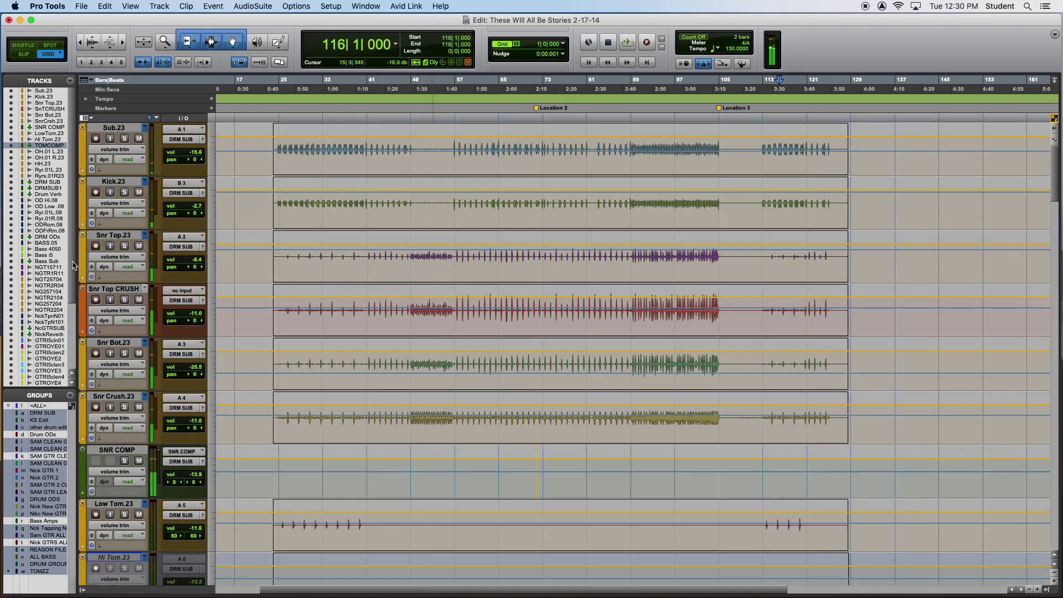
left_click(116, 149)
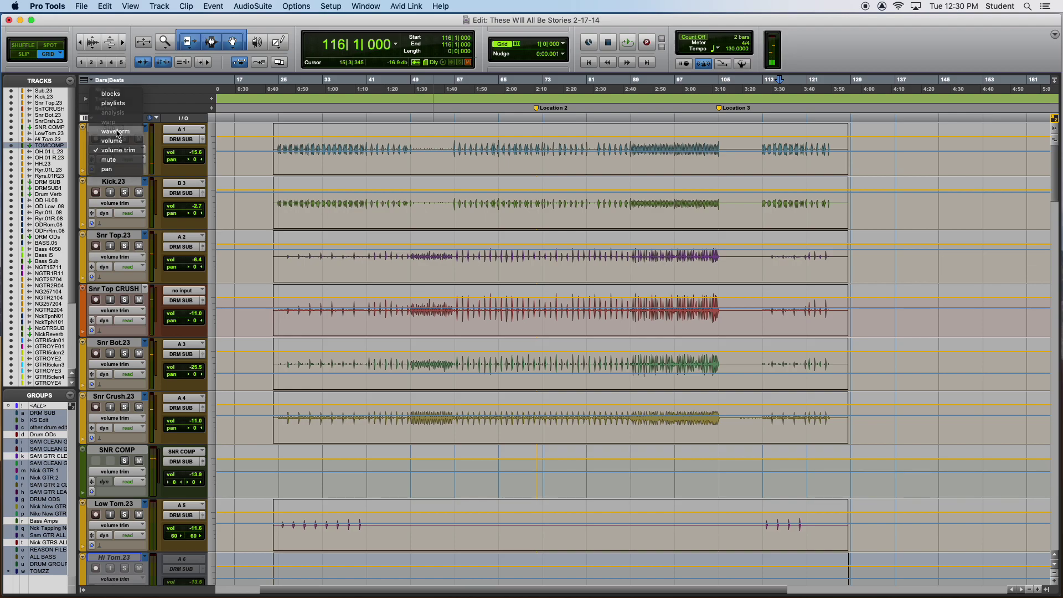
left_click(115, 131, "alt")
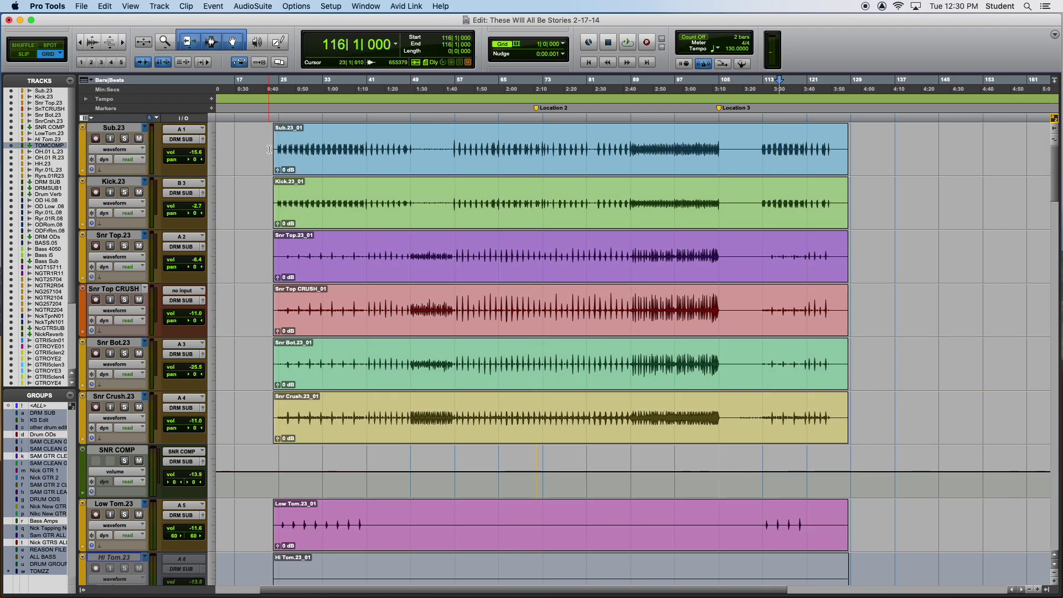
Show the mixer's drum channels and select the SnTCRUSH track.
key("super+equal")
scroll(586, 233, "left", 20)
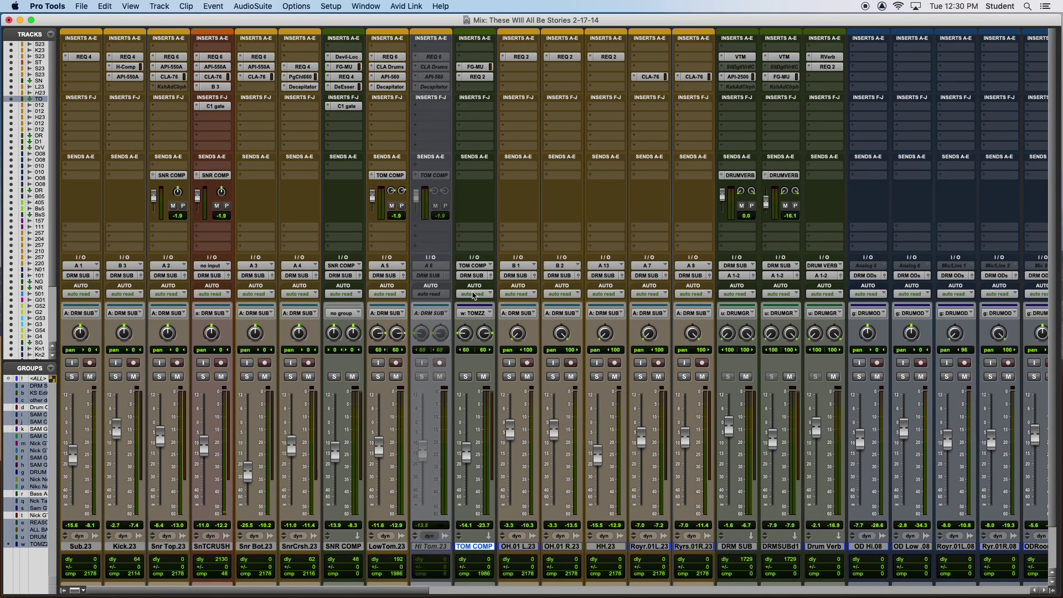
scroll(467, 304, "down", 2)
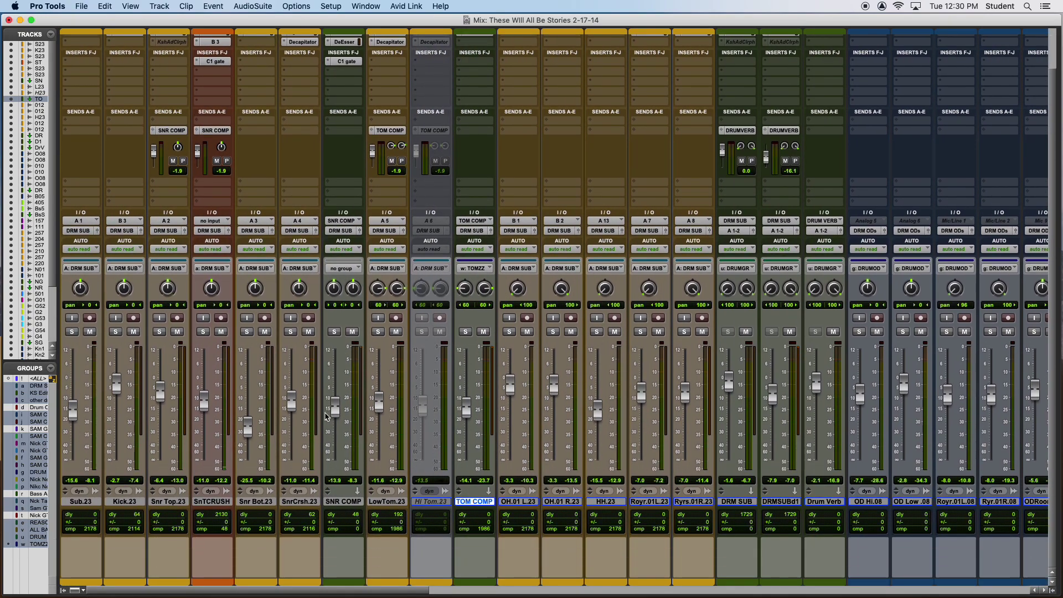
left_click(203, 501)
scroll(175, 429, "up", 2)
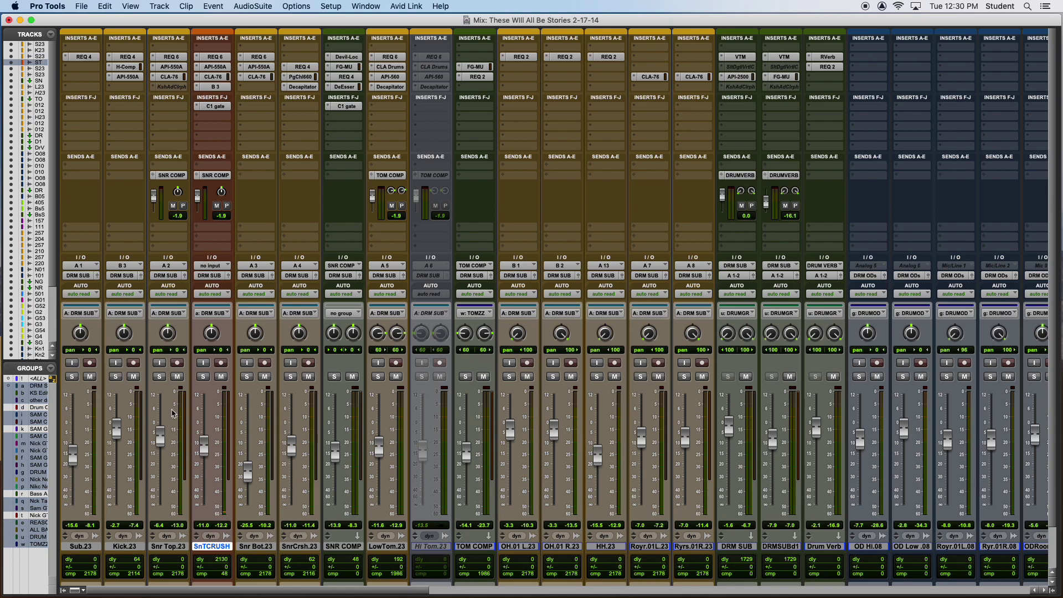
Place the edit cursor at bar 43 in the Edit window and review the drum tracks' waveforms down to Drum Verb.
key("super+equal")
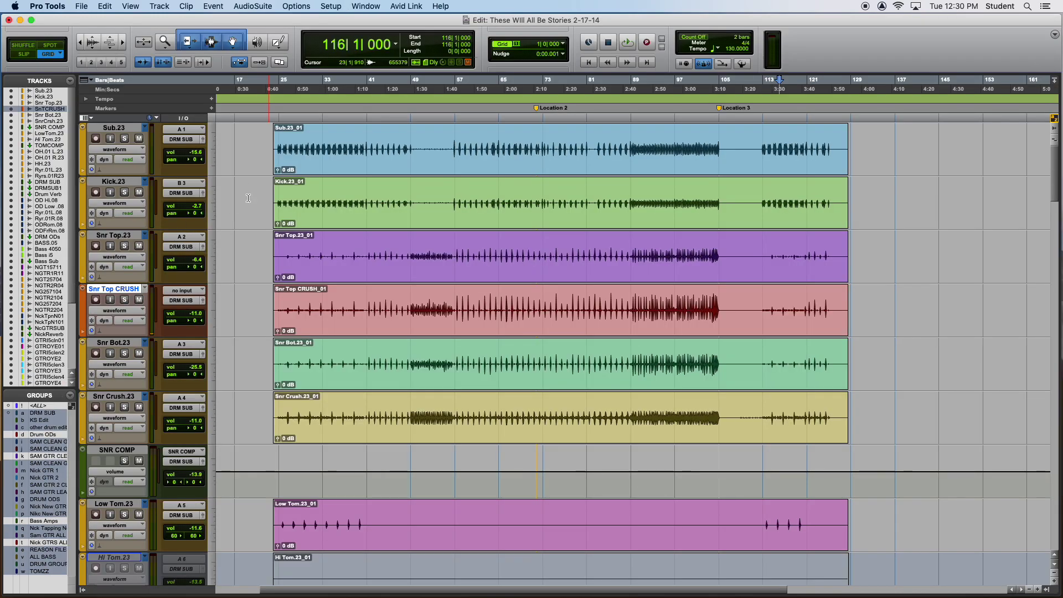
key("super+bracketleft")
left_click(332, 145)
key("super+bracketright")
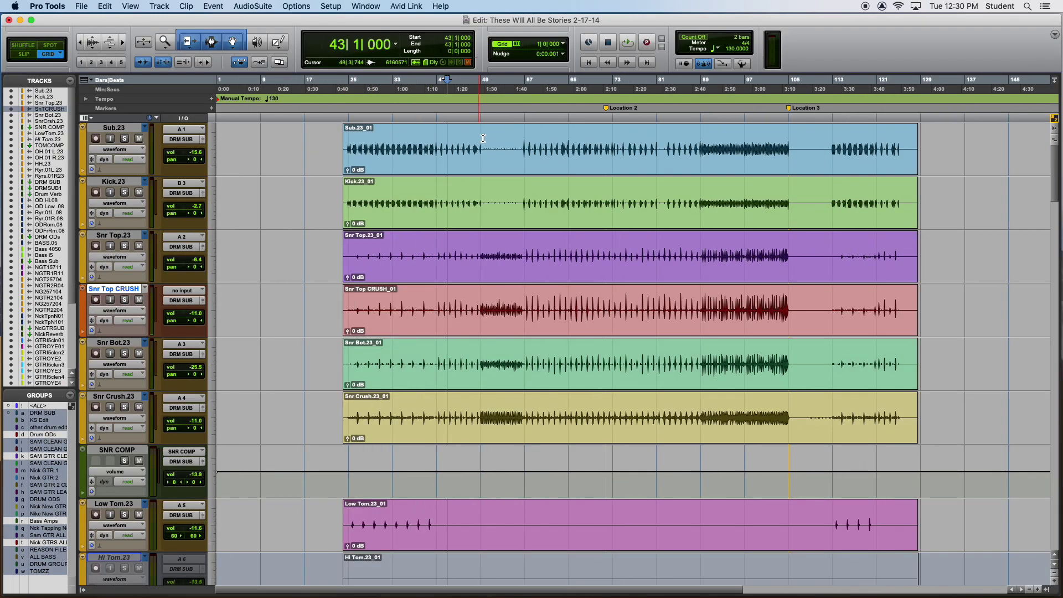
scroll(503, 145, "down", 1)
scroll(503, 146, "down", 8)
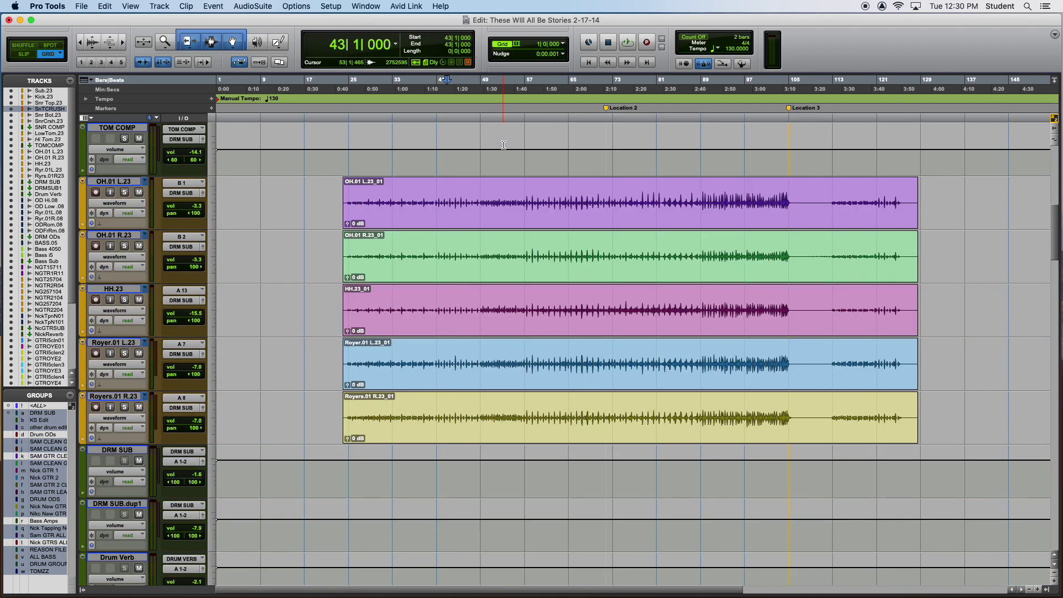
scroll(491, 202, "up", 5)
scroll(492, 202, "up", 4)
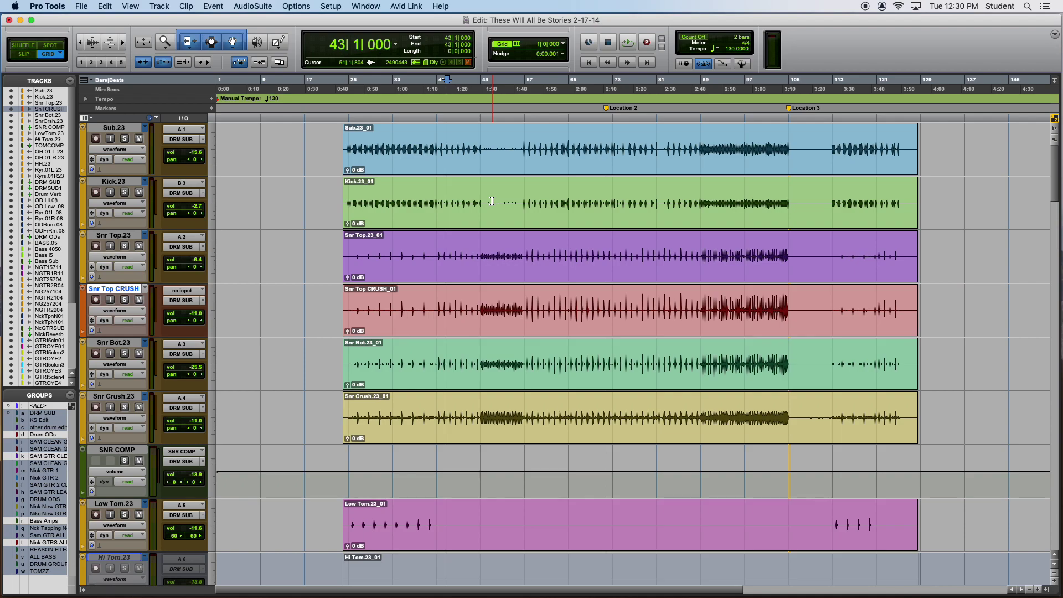
Place the edit cursor at bar 49 on the Sub.23 track.
left_click(480, 149)
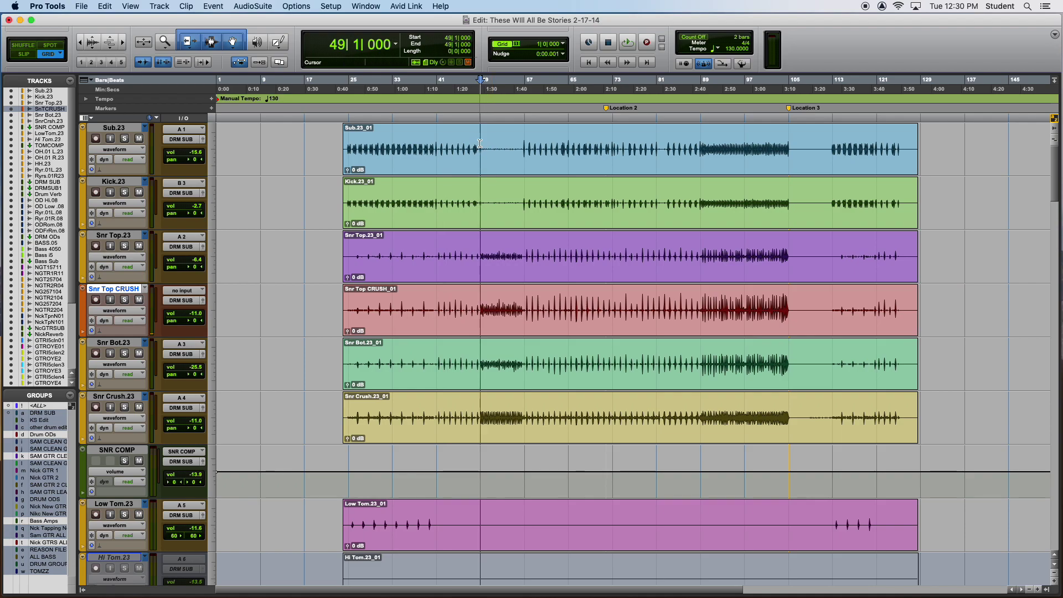
key("super+bracketright")
key("super+bracketleft")
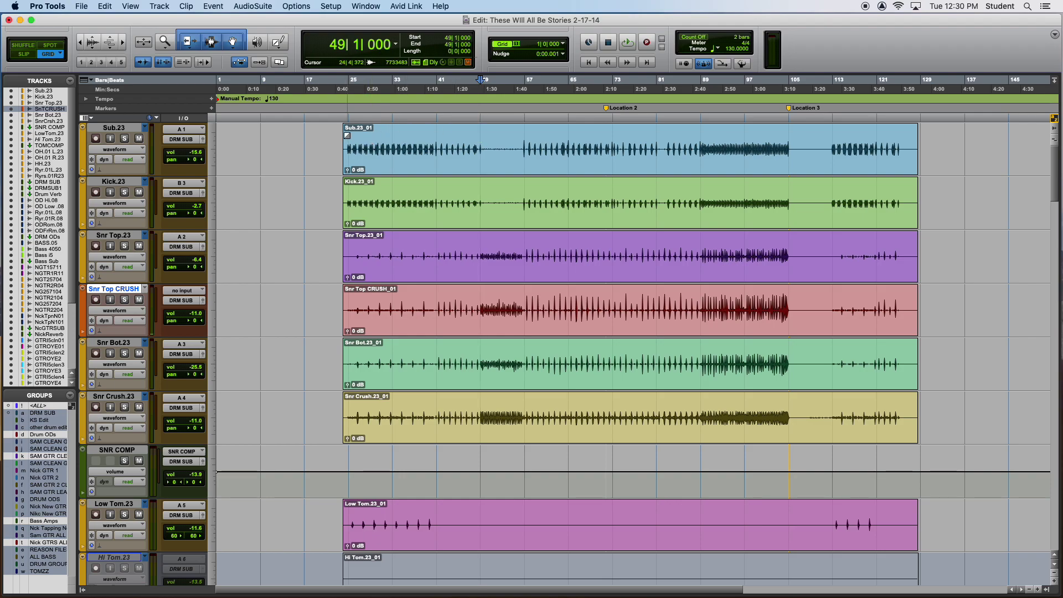
Examine the inserts, sends and routing across the drum, bass, guitar and Reason channels in the mixer.
key("super+equal")
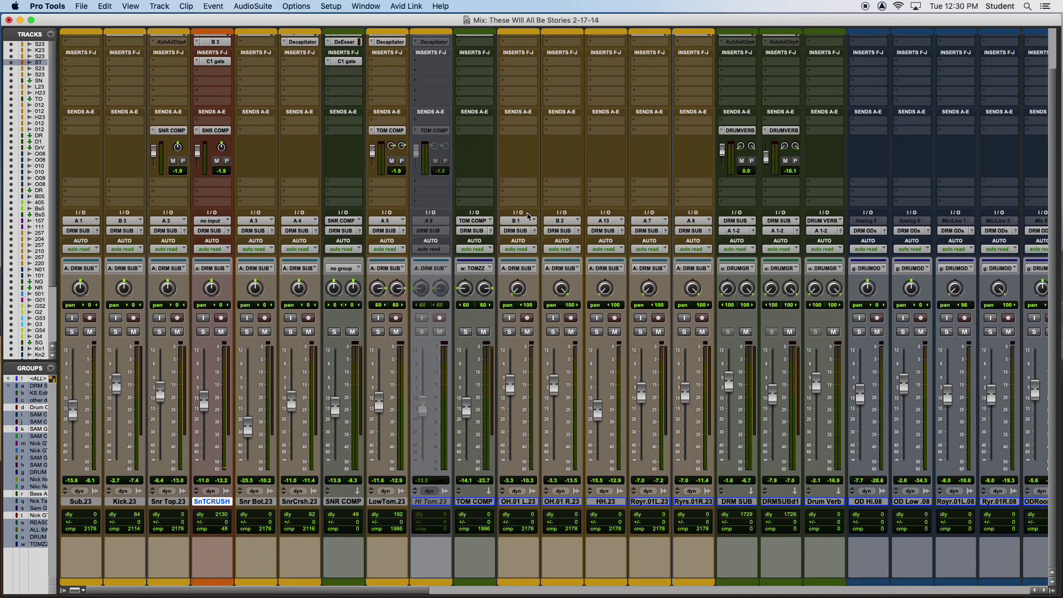
scroll(370, 238, "right", 5)
scroll(369, 242, "left", 5)
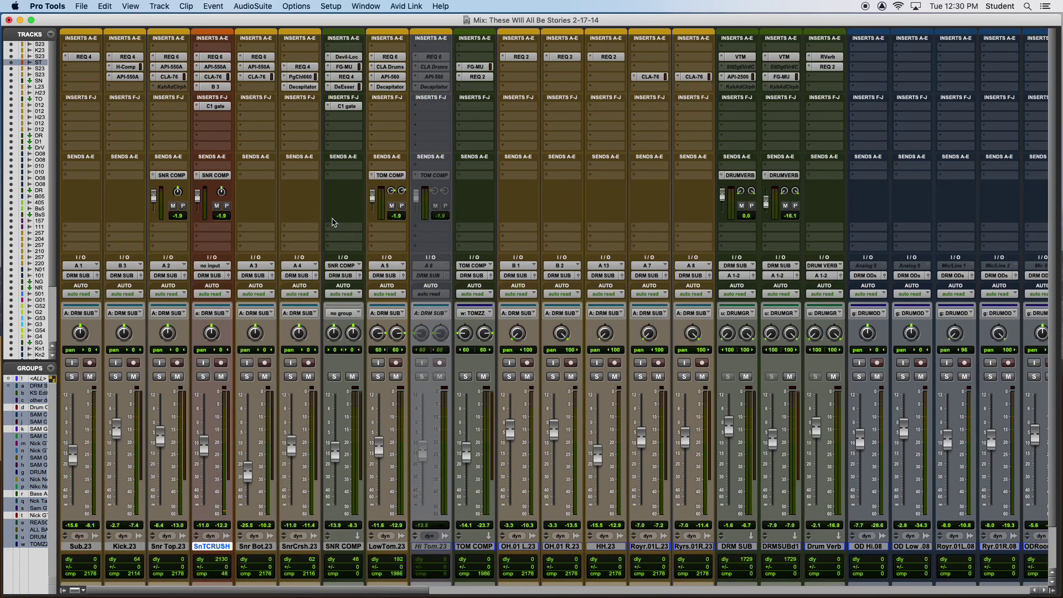
scroll(135, 366, "down", 3)
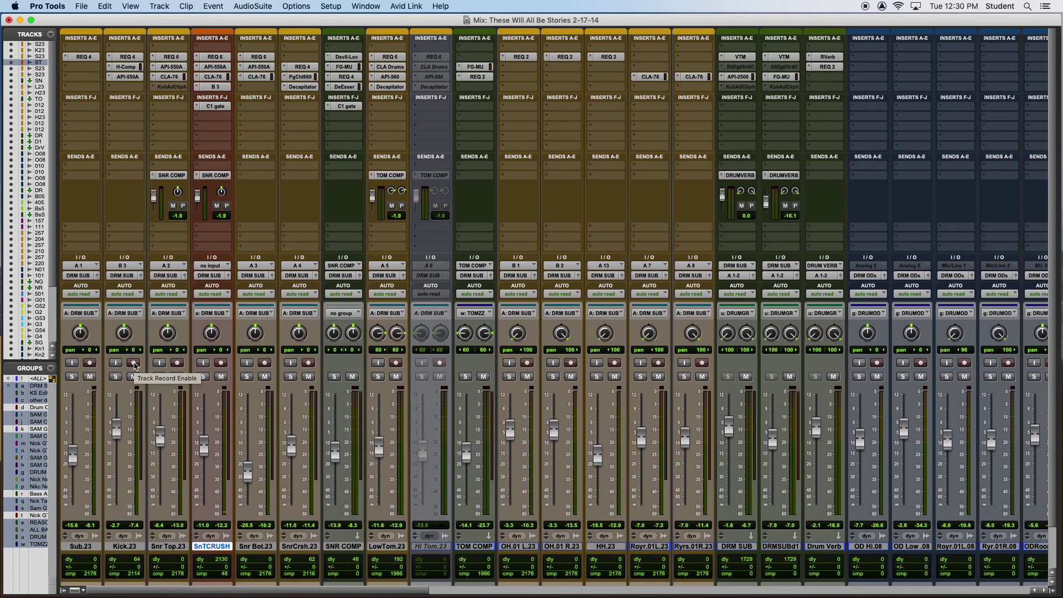
scroll(135, 363, "up", 3)
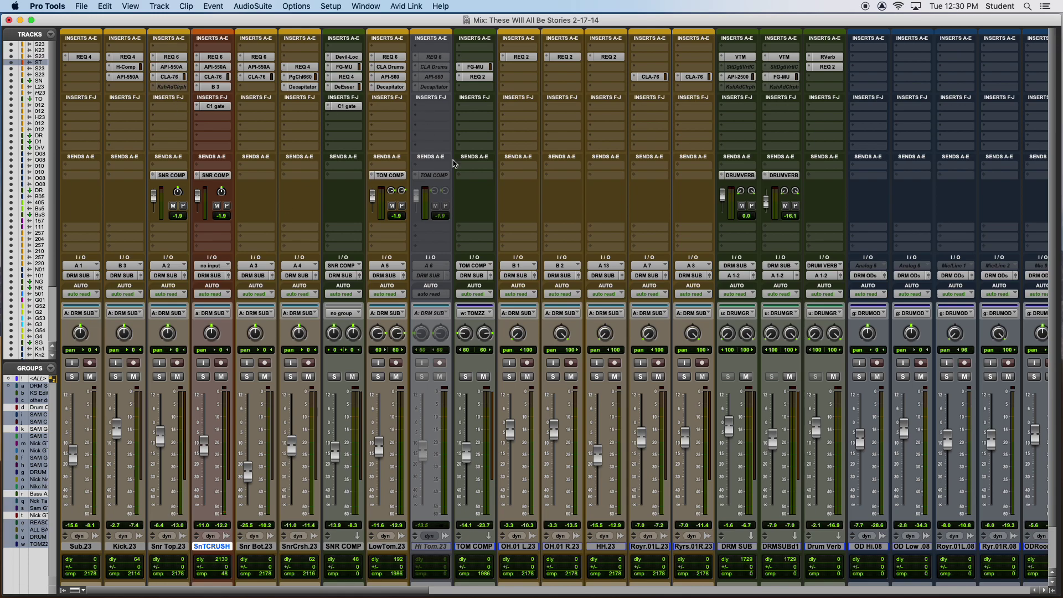
scroll(453, 163, "right", 15)
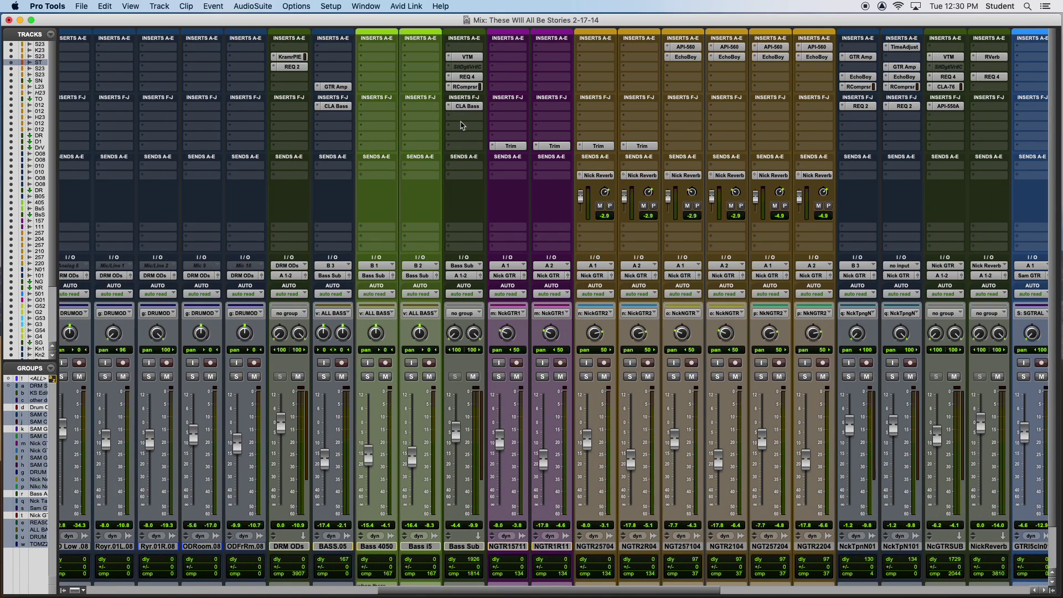
scroll(460, 124, "right", 9)
scroll(471, 166, "right", 8)
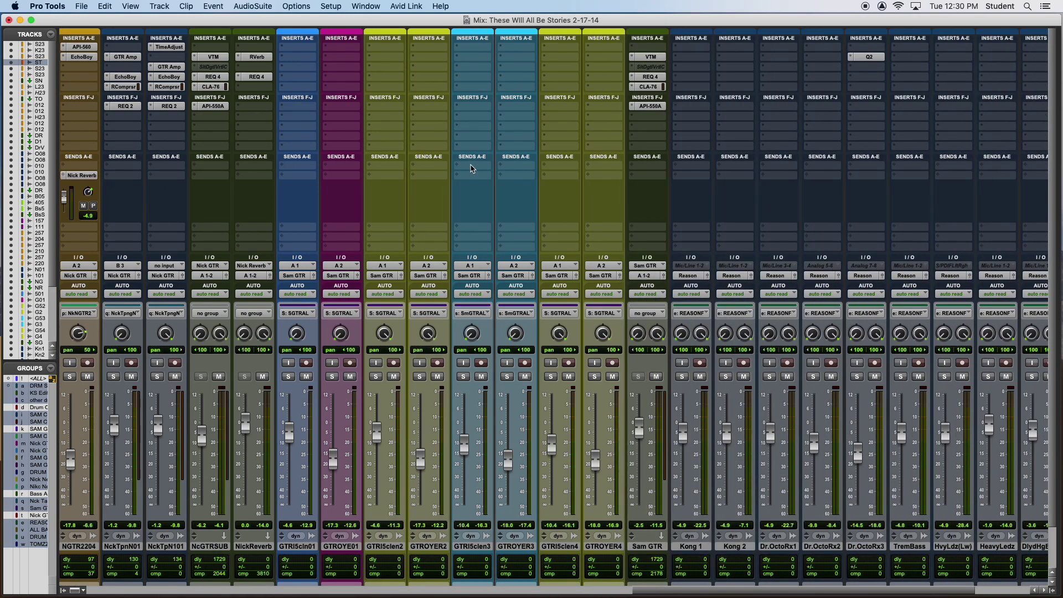
Review the mixer's Reason and Master 1 channels, and return to the drum channels.
scroll(471, 169, "right", 3)
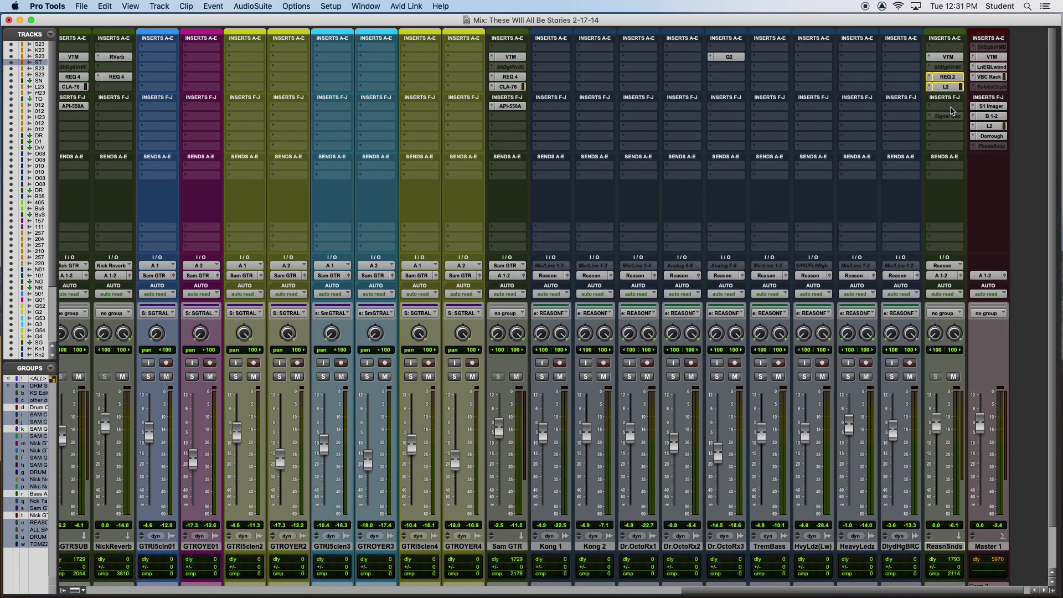
scroll(916, 200, "left", 20)
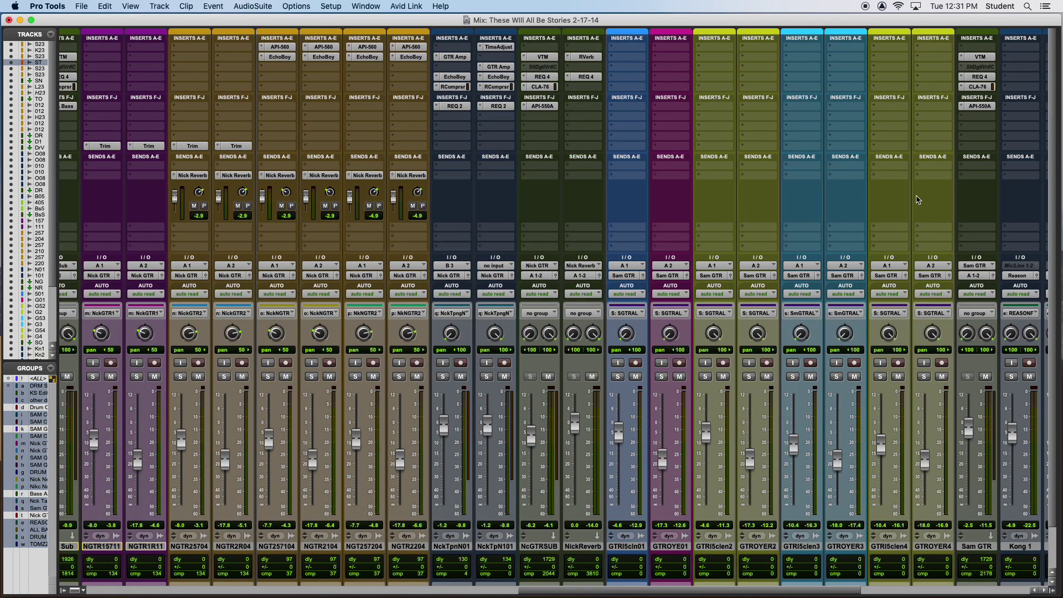
scroll(918, 200, "left", 6)
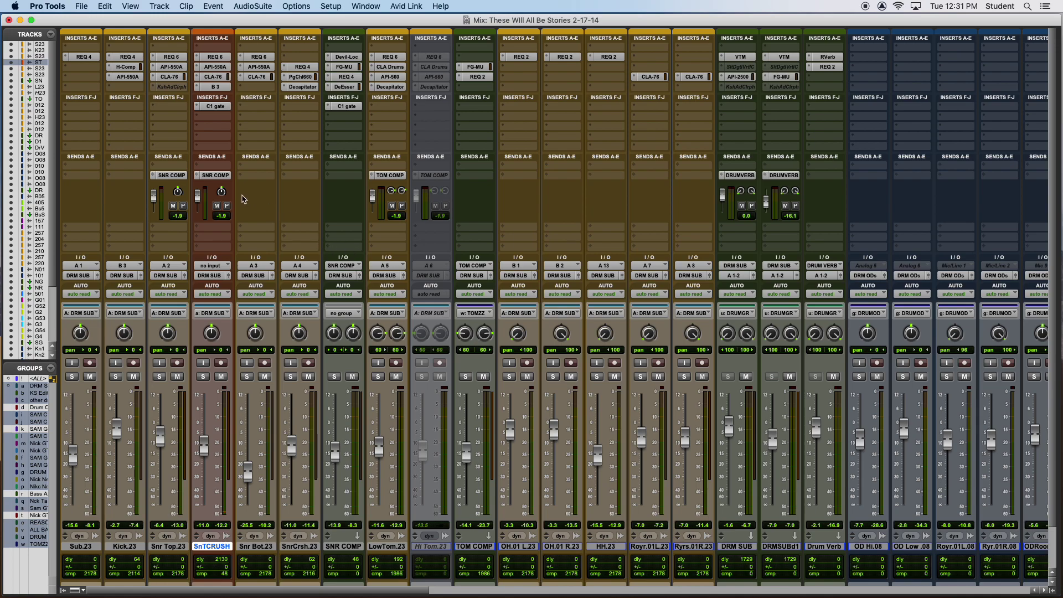
Solo the grouped drum channels in the mixer, and clear their solo again.
left_click(77, 377)
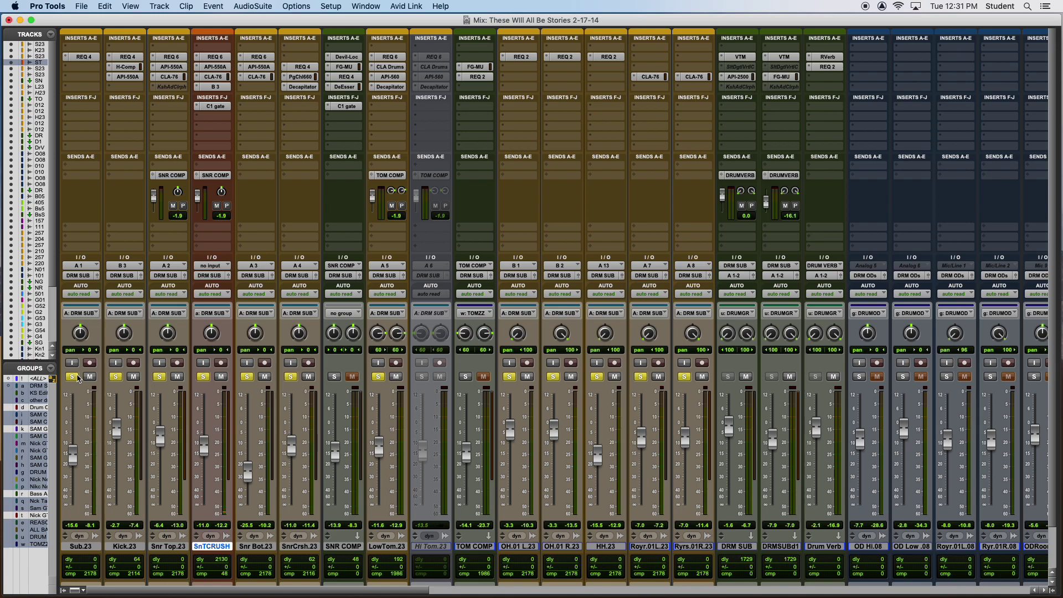
left_click(288, 377)
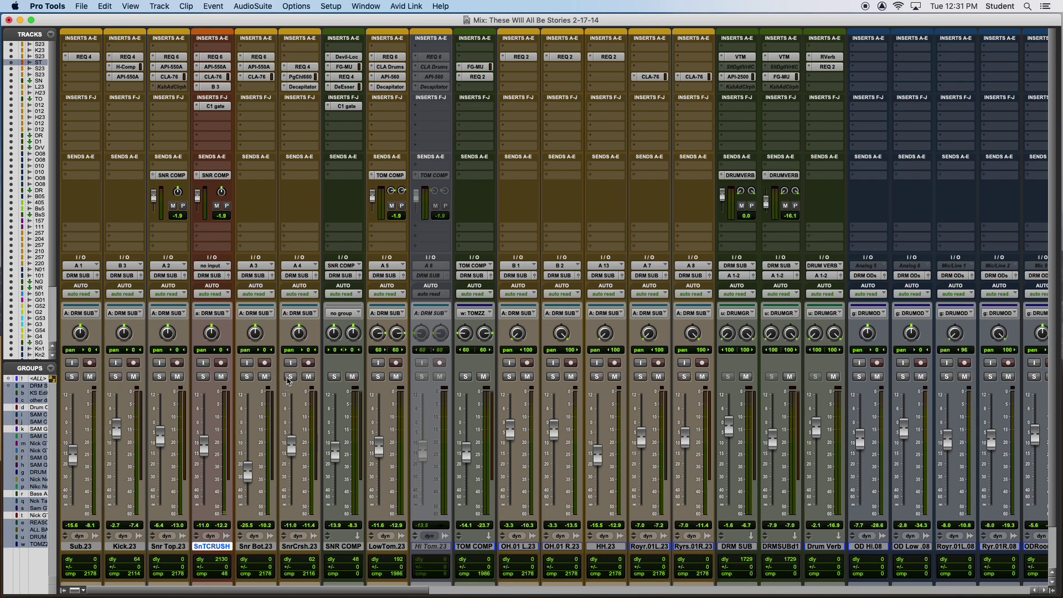
Show the Edit window and review the waveforms from the drum tracks down through the bass tracks.
key("super+equal")
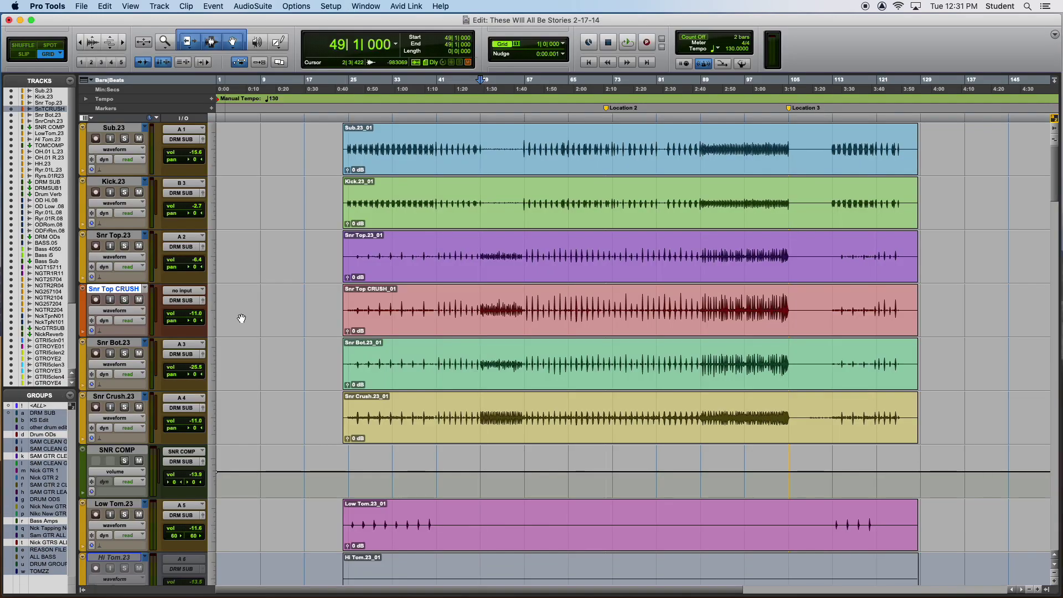
scroll(260, 290, "down", 3)
scroll(262, 286, "up", 3)
scroll(262, 285, "down", 10)
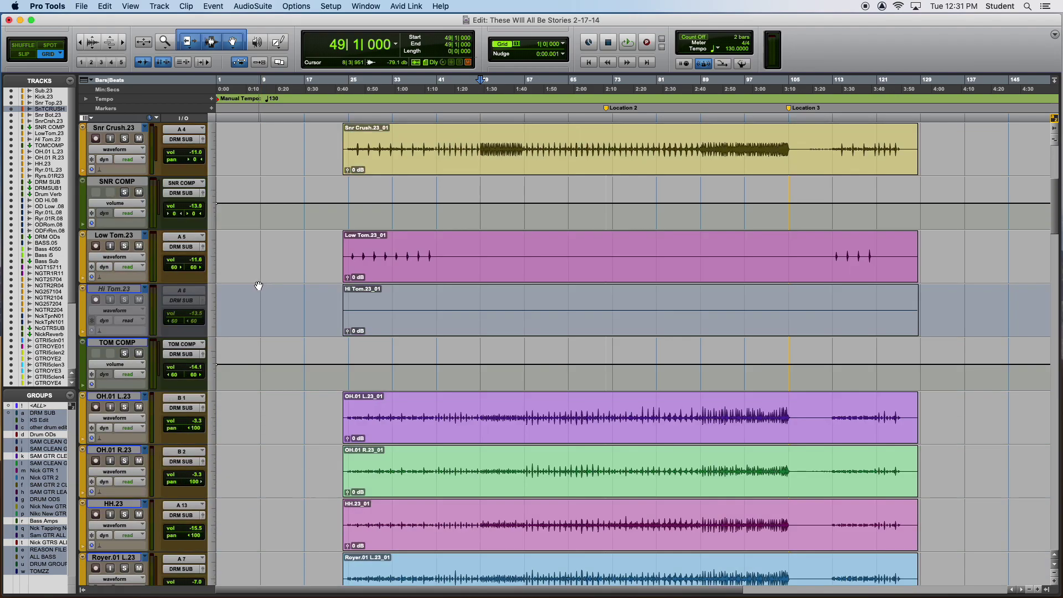
scroll(259, 286, "down", 5)
scroll(259, 286, "down", 12)
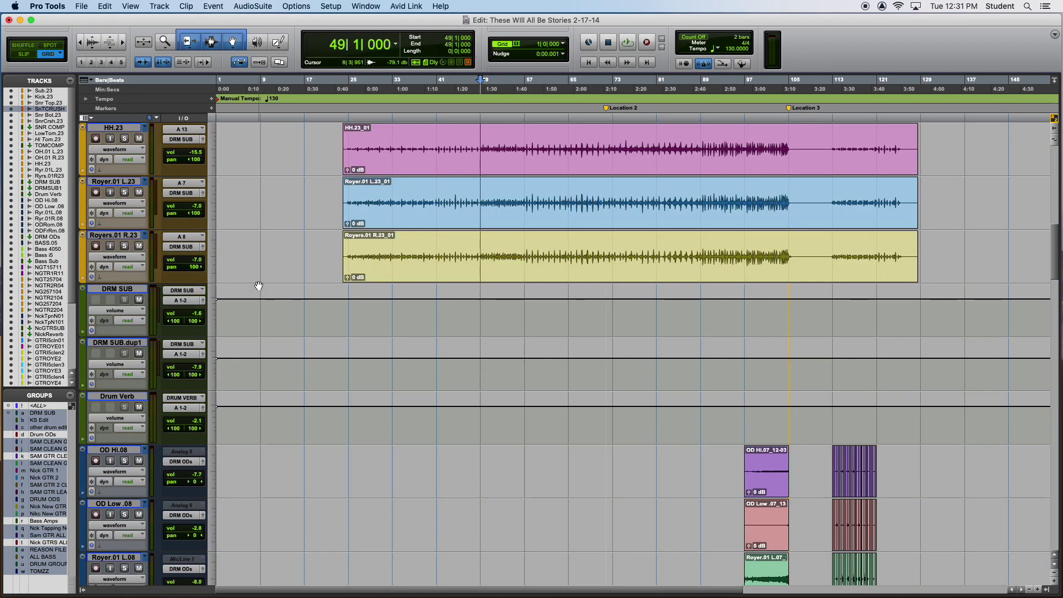
scroll(258, 285, "down", 3)
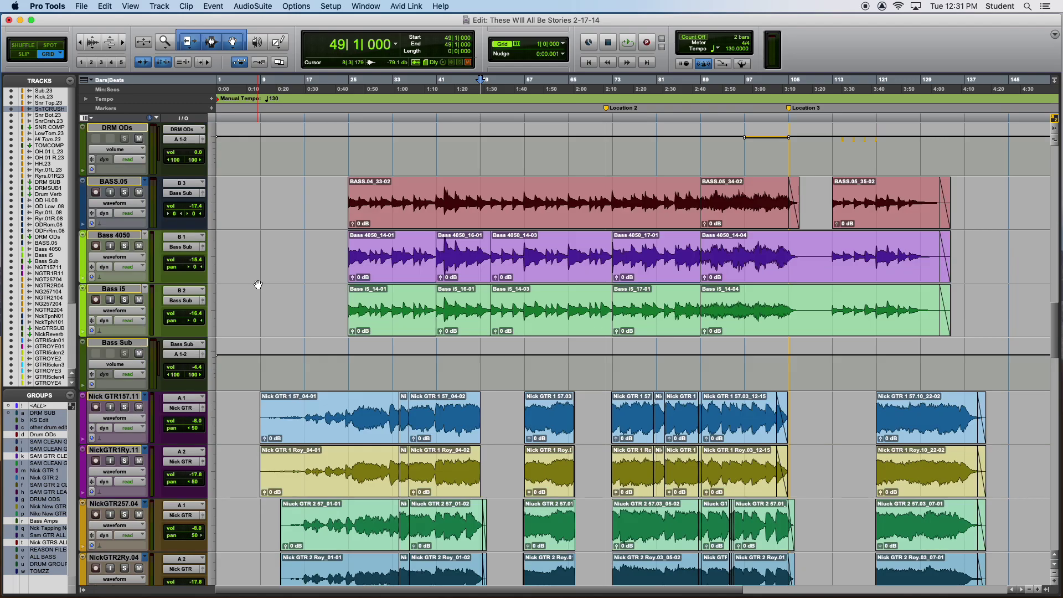
Review the clips of the Nick GTR and Sam GTR guitar tracks in the Edit window.
scroll(259, 284, "down", 17)
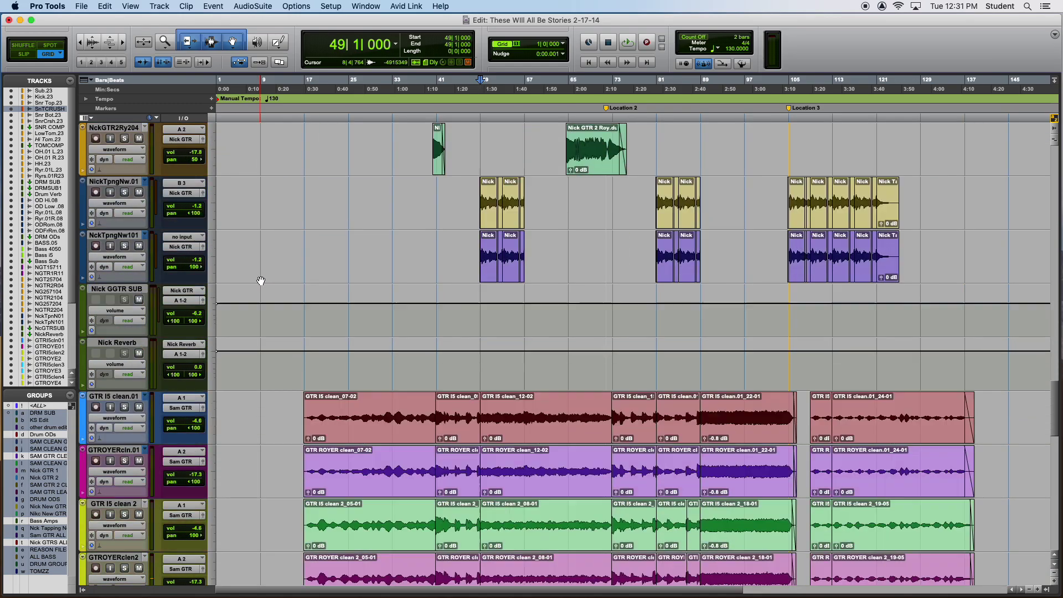
scroll(261, 281, "down", 2)
scroll(257, 376, "up", 20)
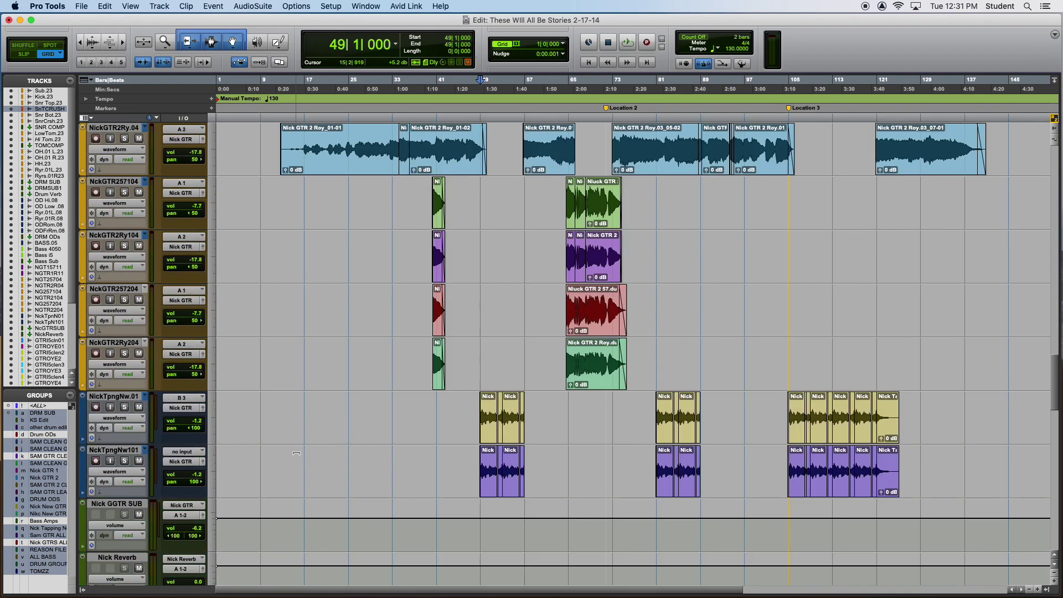
scroll(296, 451, "down", 5)
scroll(318, 441, "down", 4)
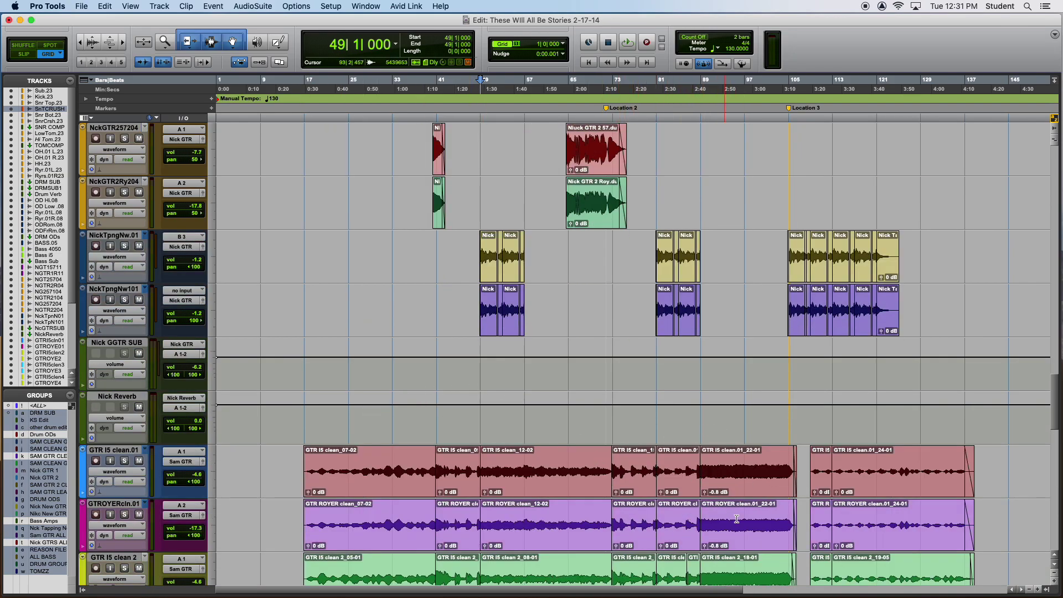
scroll(729, 512, "down", 6)
scroll(744, 520, "down", 10)
Review the Reason tracks from Kong 1 to Master 1, and place the edit cursor at bar 15.
key("super+bracketleft")
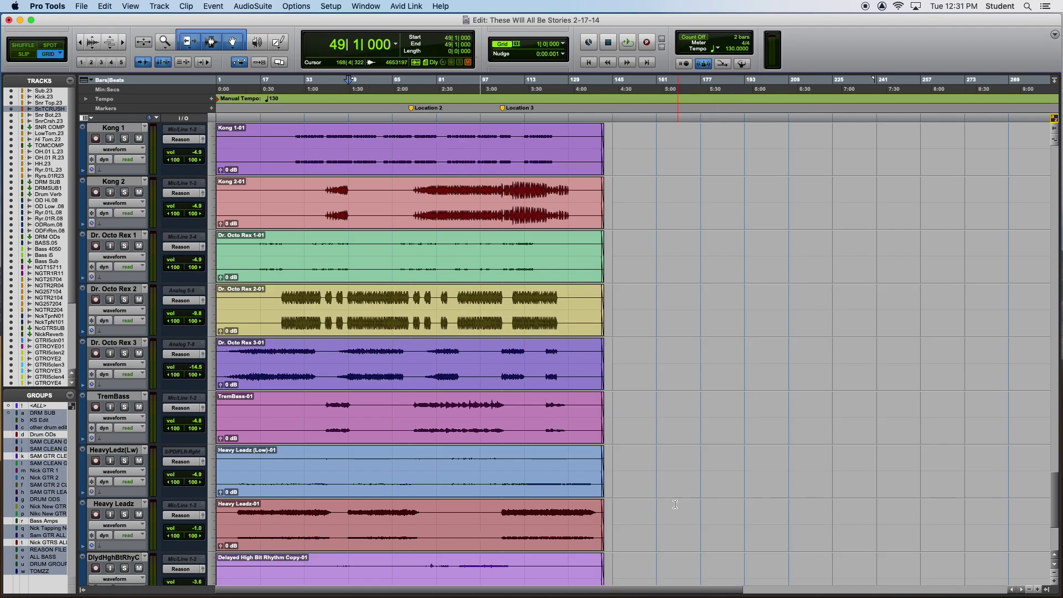
scroll(301, 472, "down", 4)
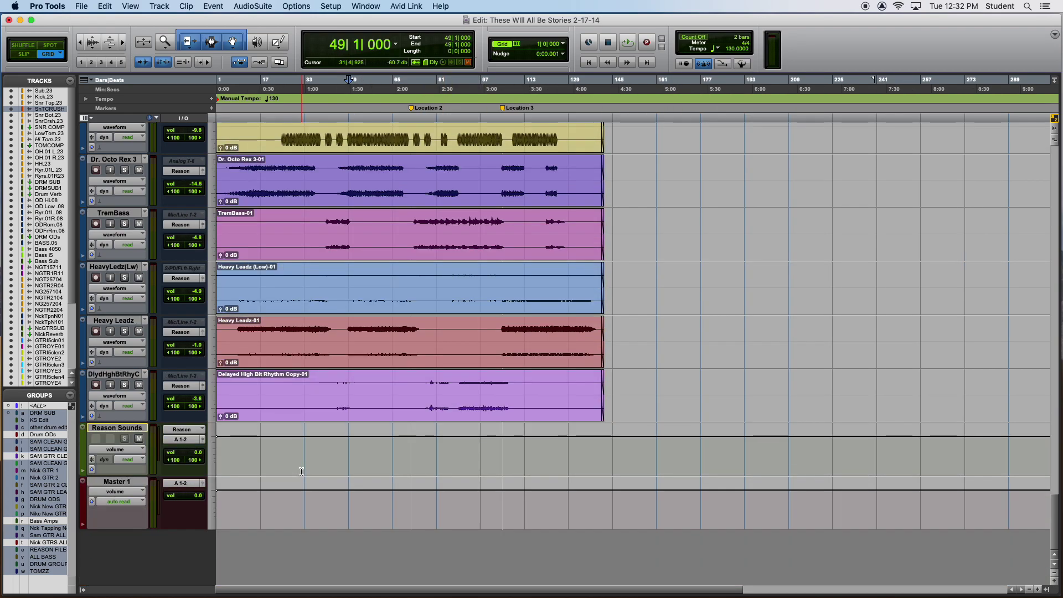
scroll(301, 472, "up", 5)
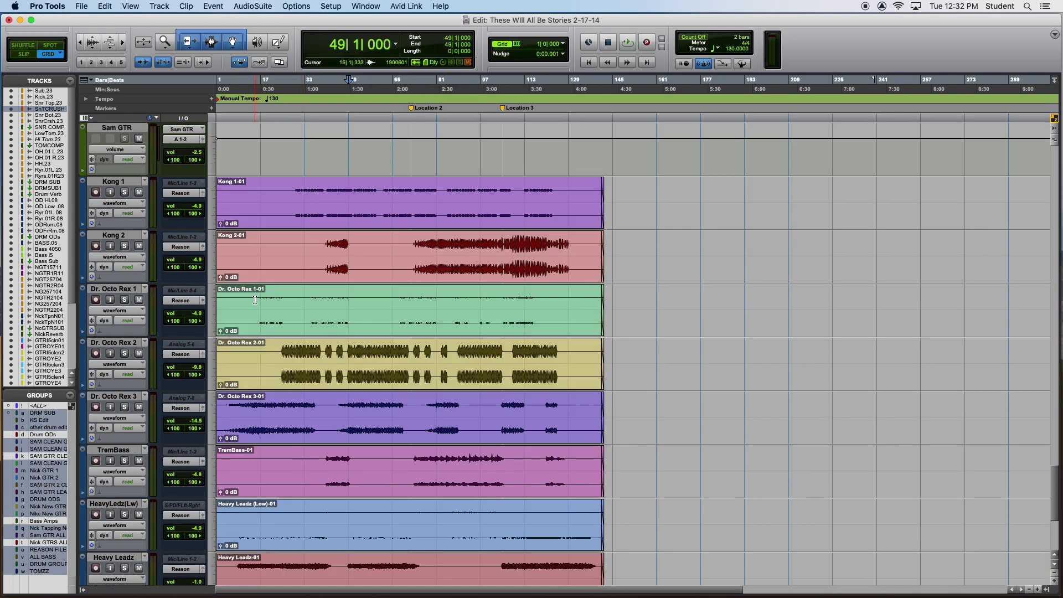
key("super+bracketright")
key("super+bracketleft")
scroll(370, 316, "up", 6)
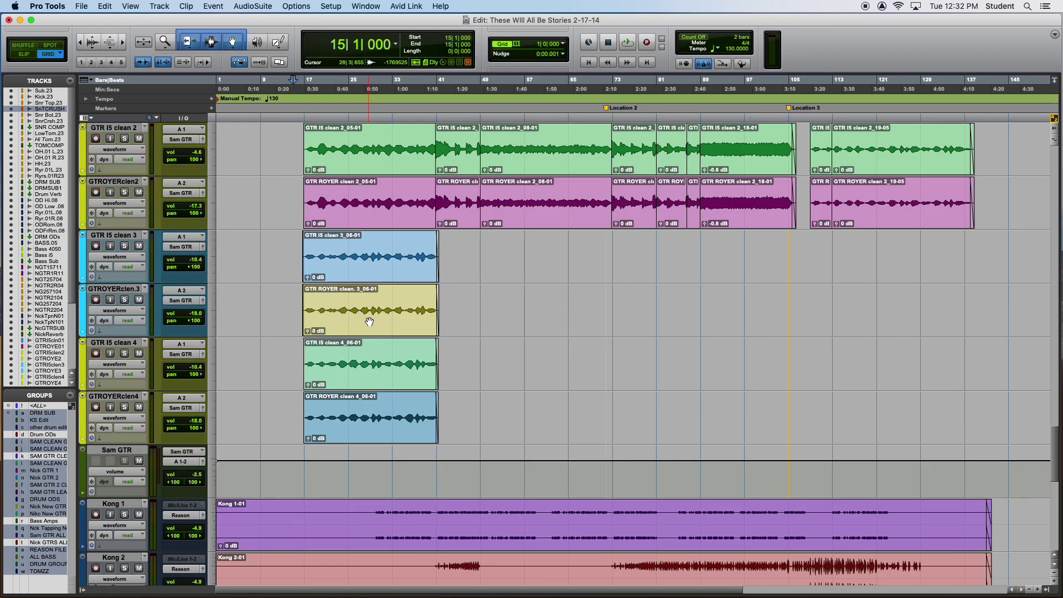
scroll(370, 322, "down", 5)
Inspect the Q2 equalizer on the Dr. Octo Rex 3 channel in the mixer, close it and select the Kong 1 track.
key("super+equal")
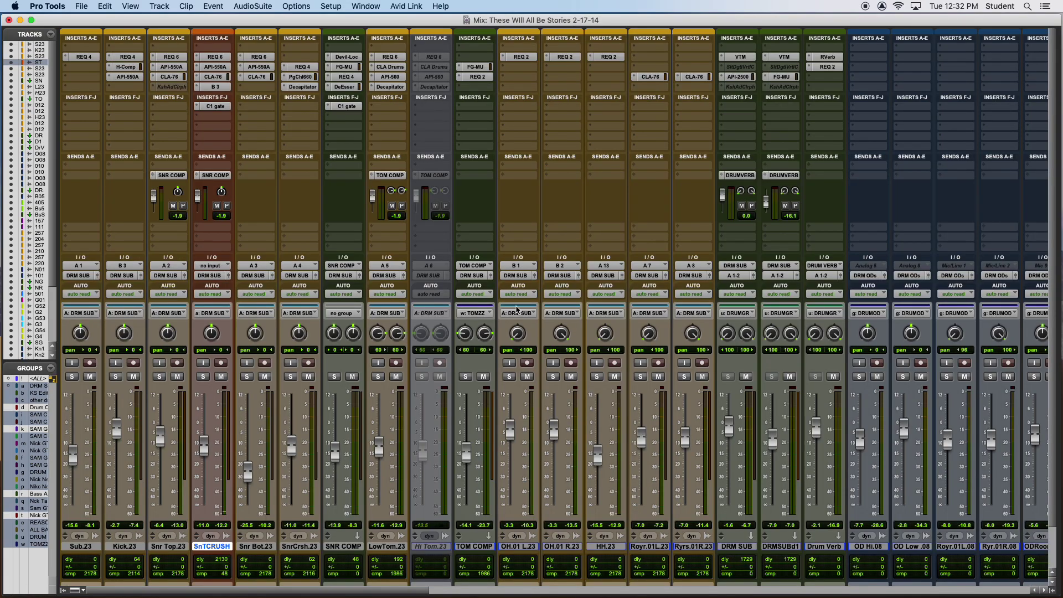
scroll(517, 310, "right", 15)
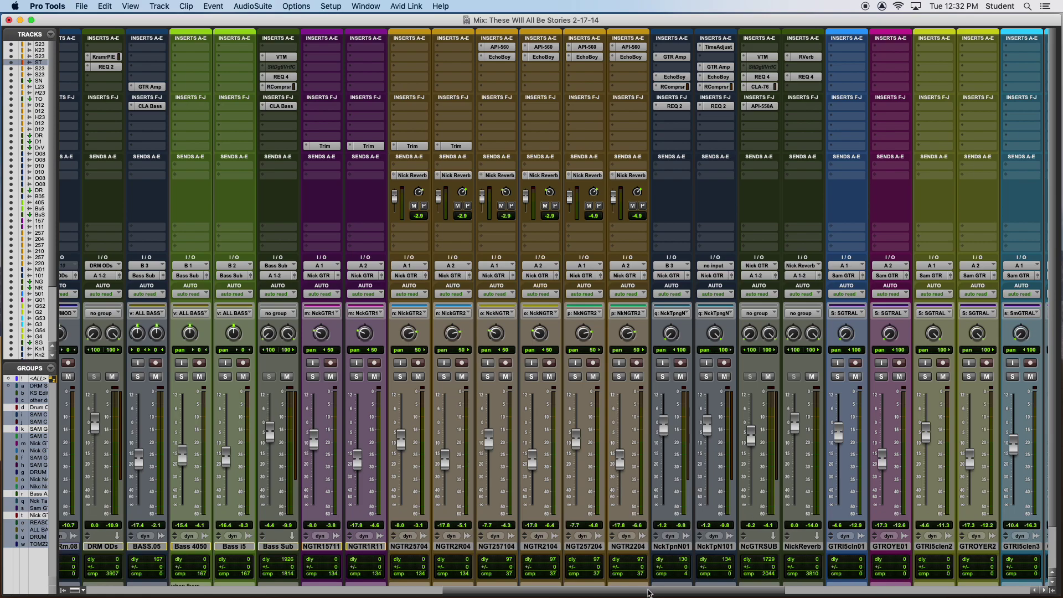
left_click_drag(648, 591, 953, 596)
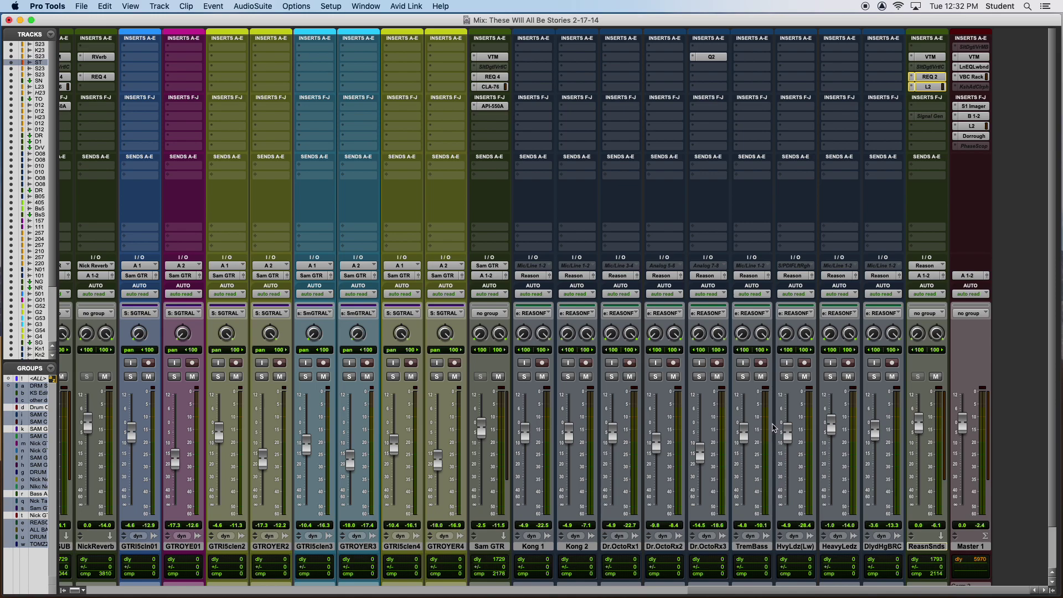
left_click(711, 57)
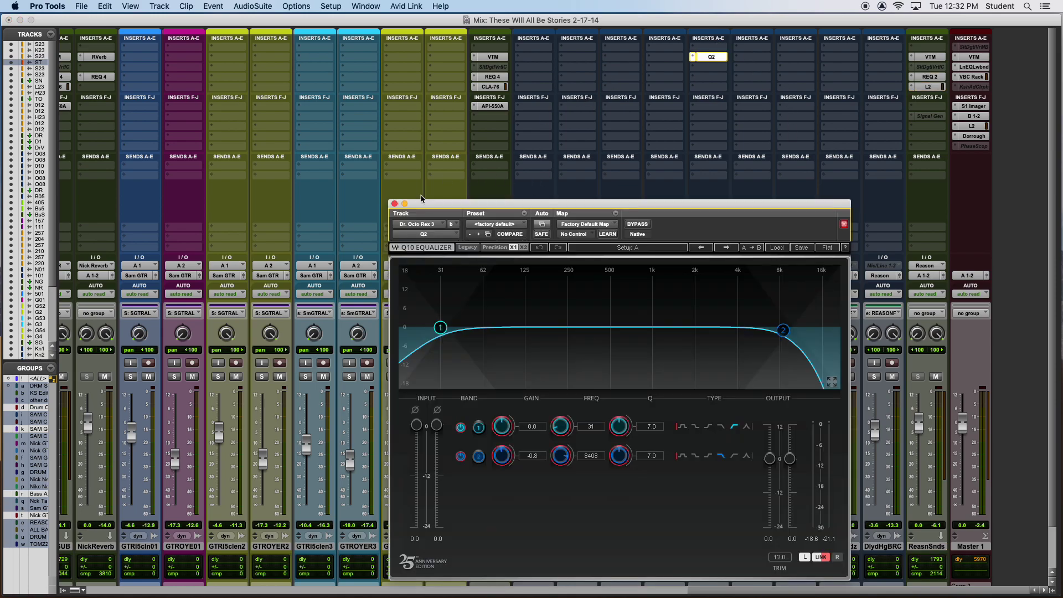
left_click(394, 204)
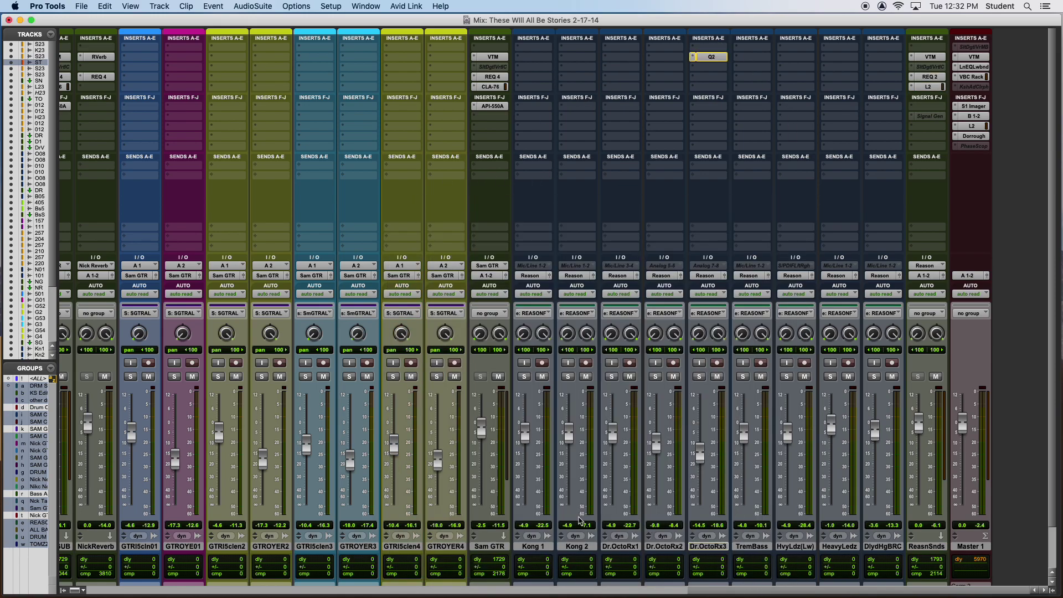
left_click(544, 548)
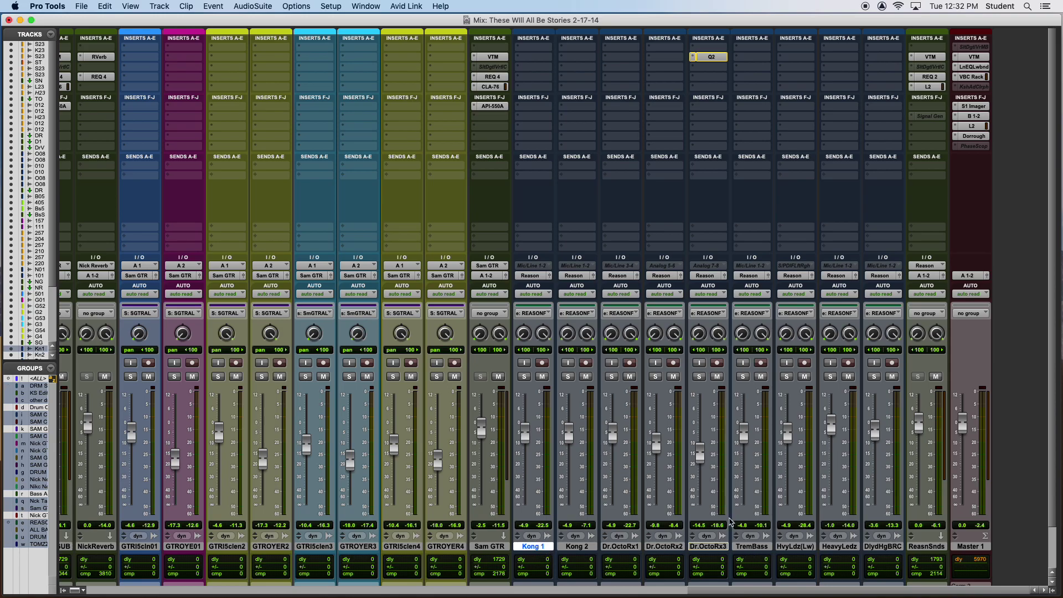
Solo the grouped drum tracks in the Edit window and place the edit cursor at bar 25 on Sub.23.
key("super+equal")
scroll(344, 273, "up", 5)
scroll(343, 273, "up", 15)
scroll(343, 273, "up", 5)
key("super+bracketright")
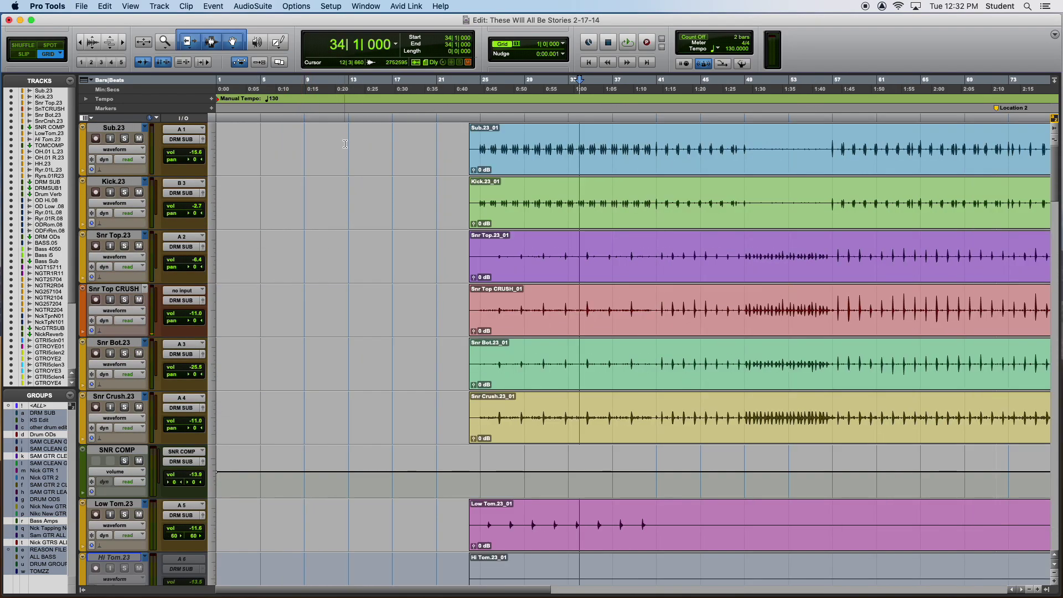
key("shift+s")
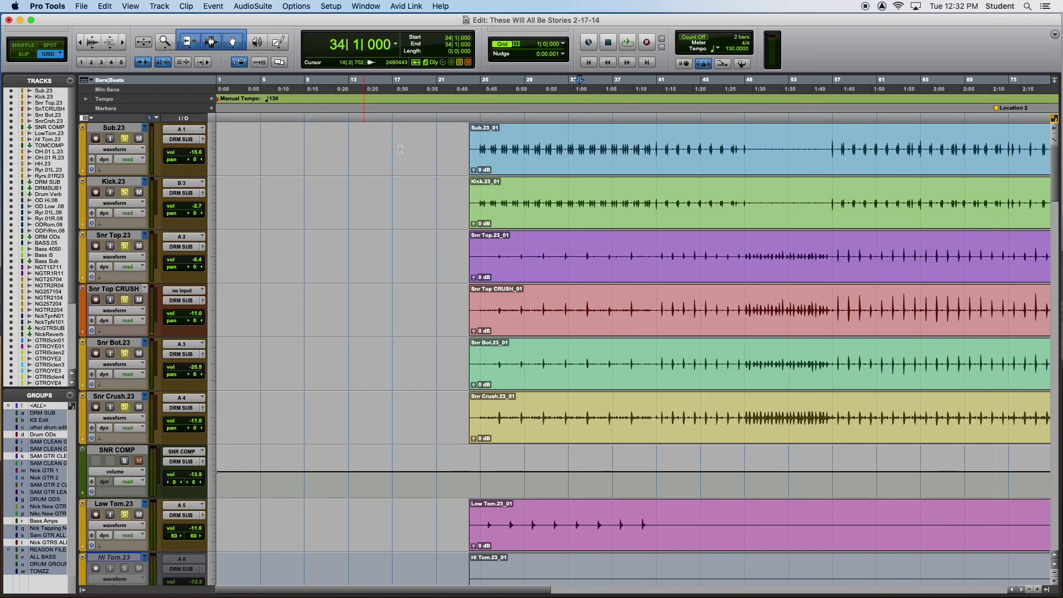
left_click(480, 134)
Play the soloed drums while viewing their mixer channels, and reduce the solo to Sub.23 only.
key("super+equal")
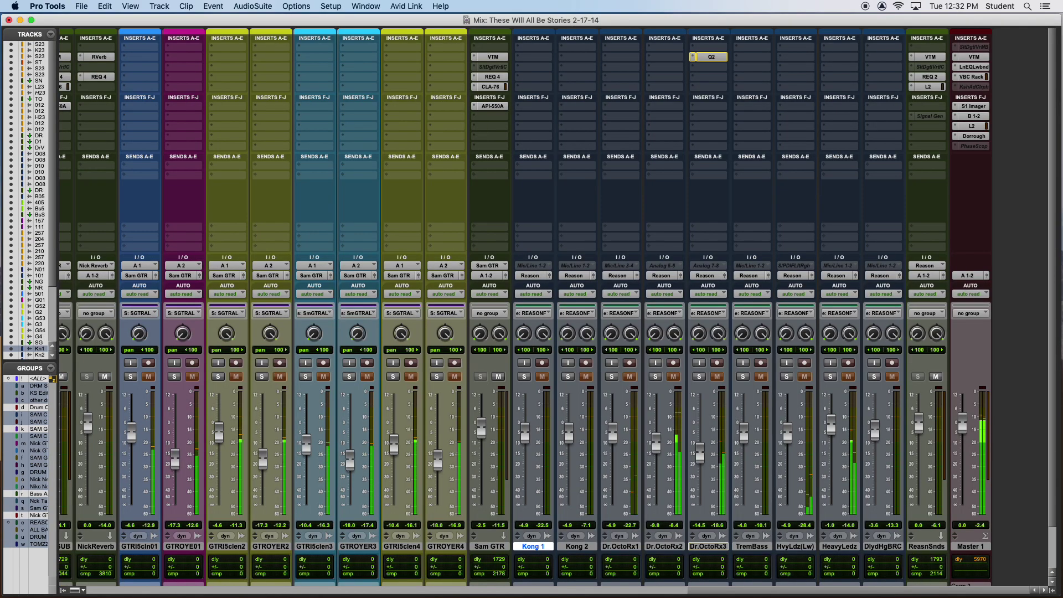
left_click_drag(891, 591, 388, 592)
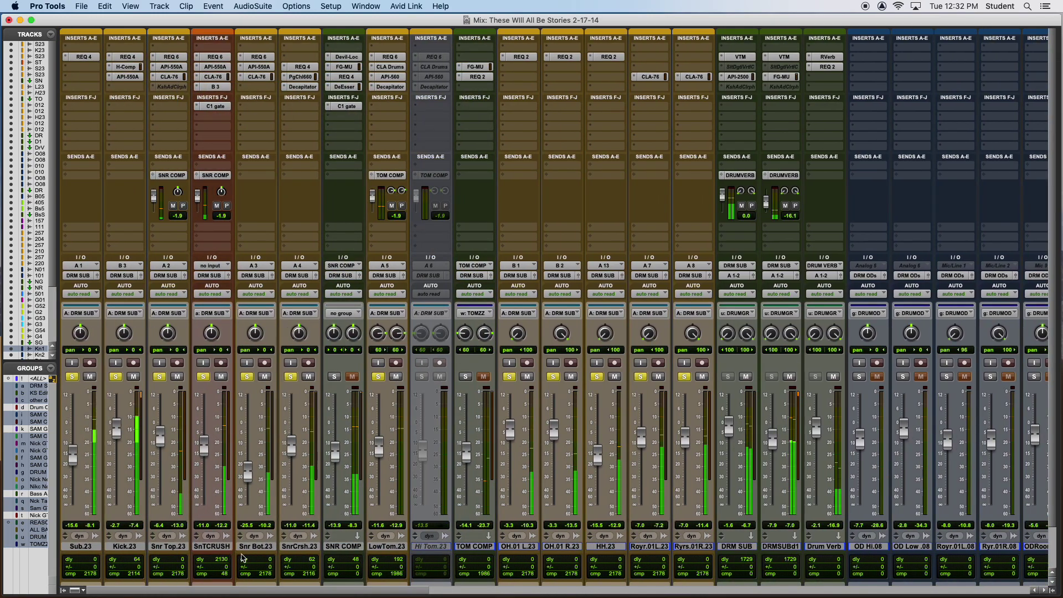
left_click(73, 376, "super")
left_click(76, 378)
left_click(72, 377)
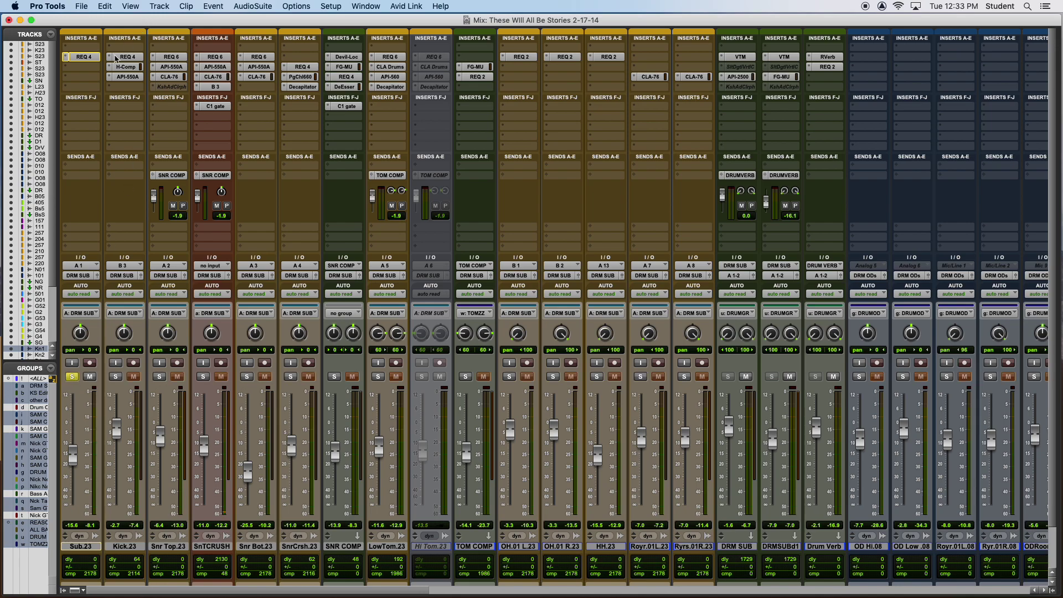
Inspect the REQ 4 equalizer on the Sub.23 channel, close it and select the Sub.23 track.
left_click(89, 57)
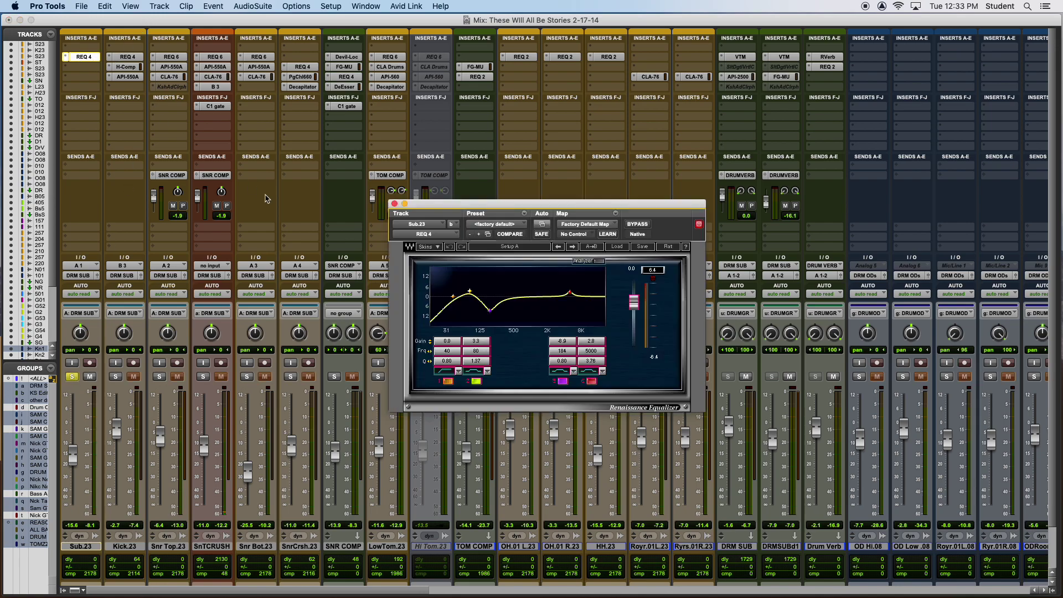
left_click(395, 204)
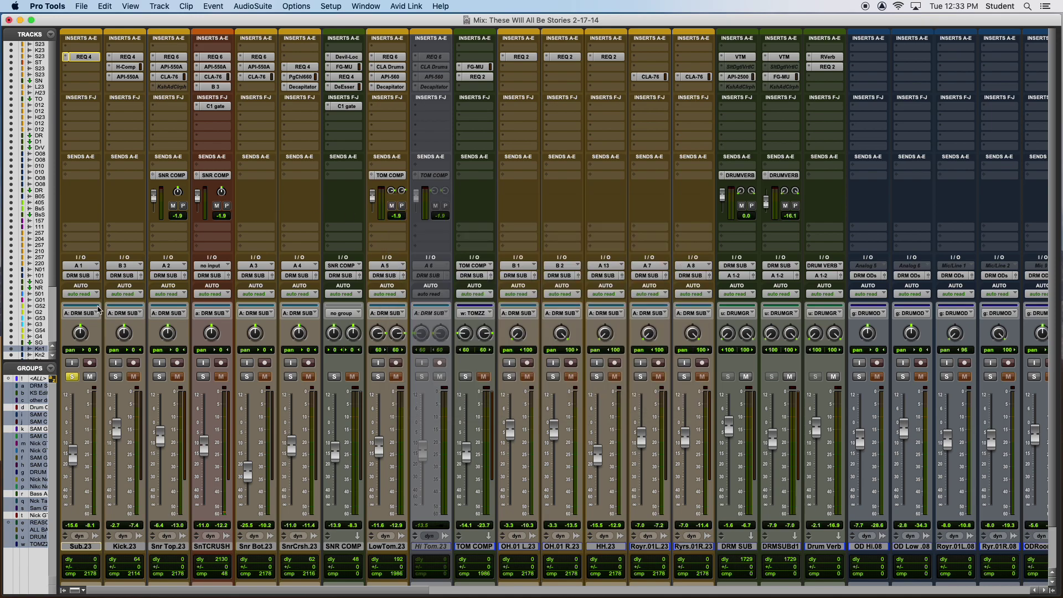
left_click(92, 548)
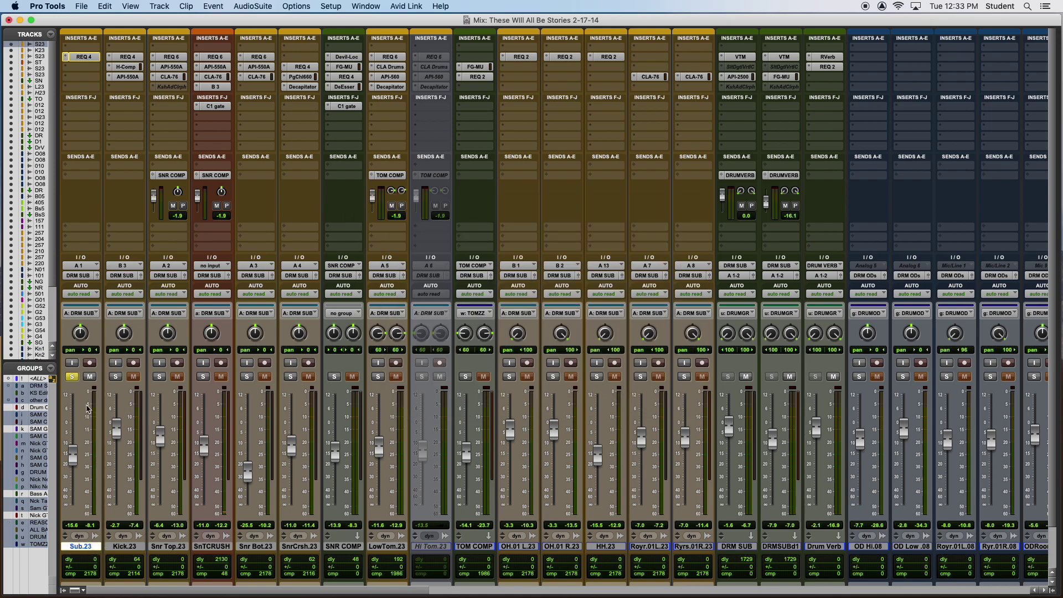
Compare the drum group solo with Sub.23 alone, play Sub.23 in the Edit window and return to the mixer.
left_click(75, 378)
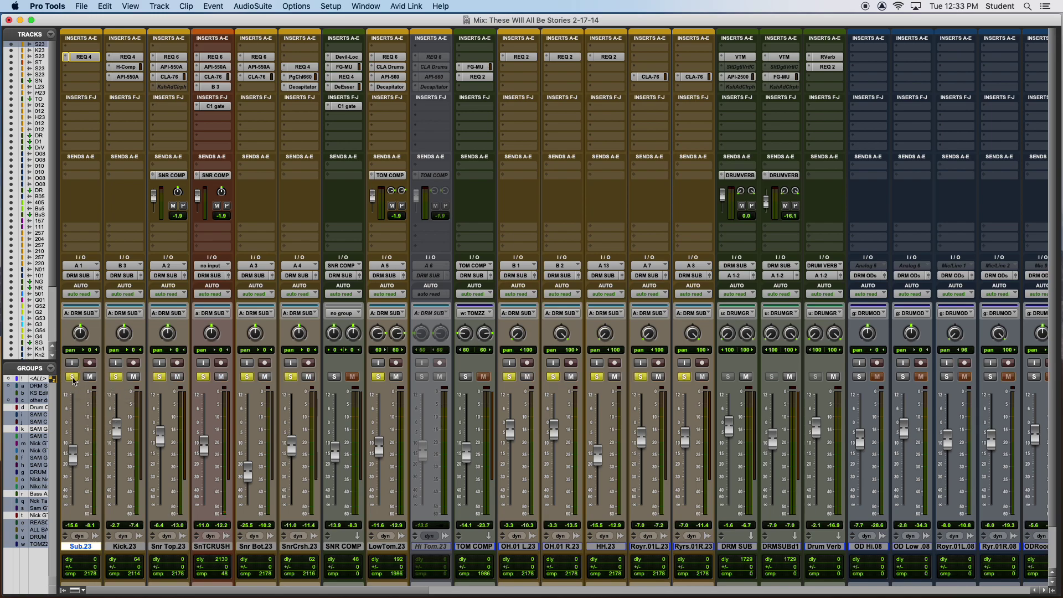
left_click(72, 377)
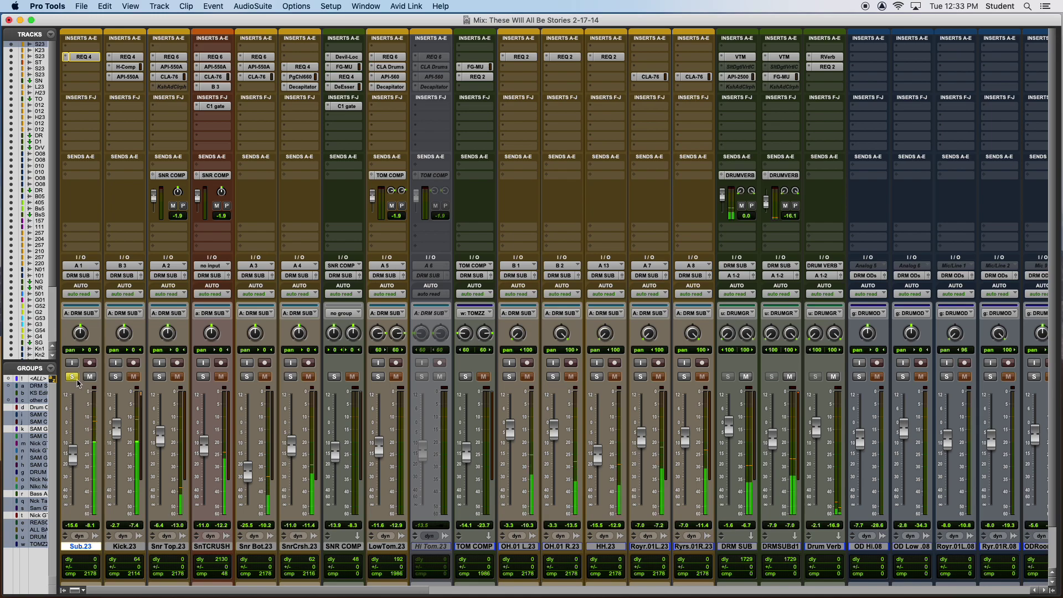
key("super+equal")
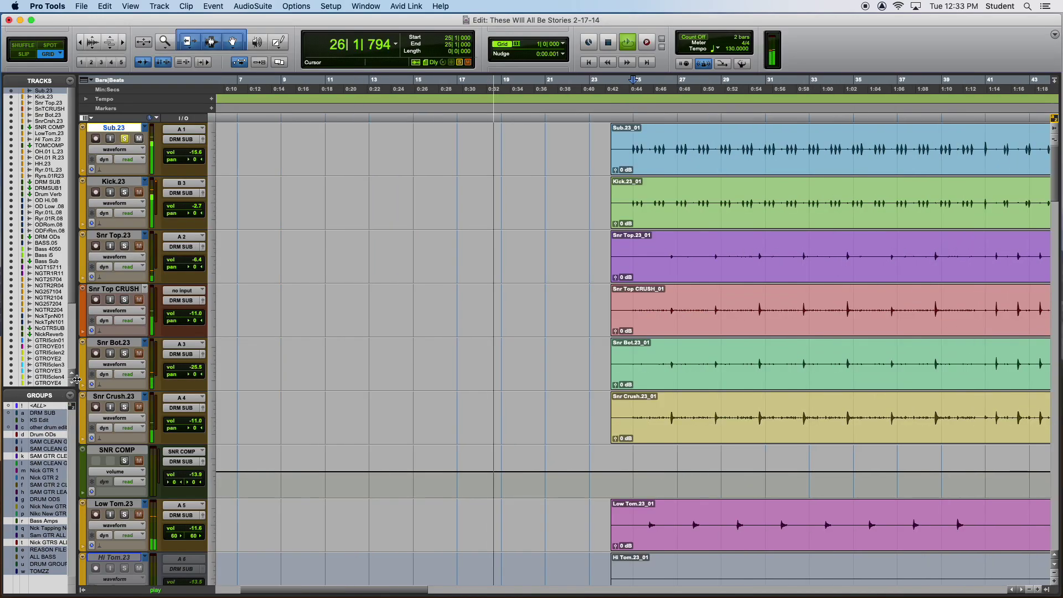
key("super+equal")
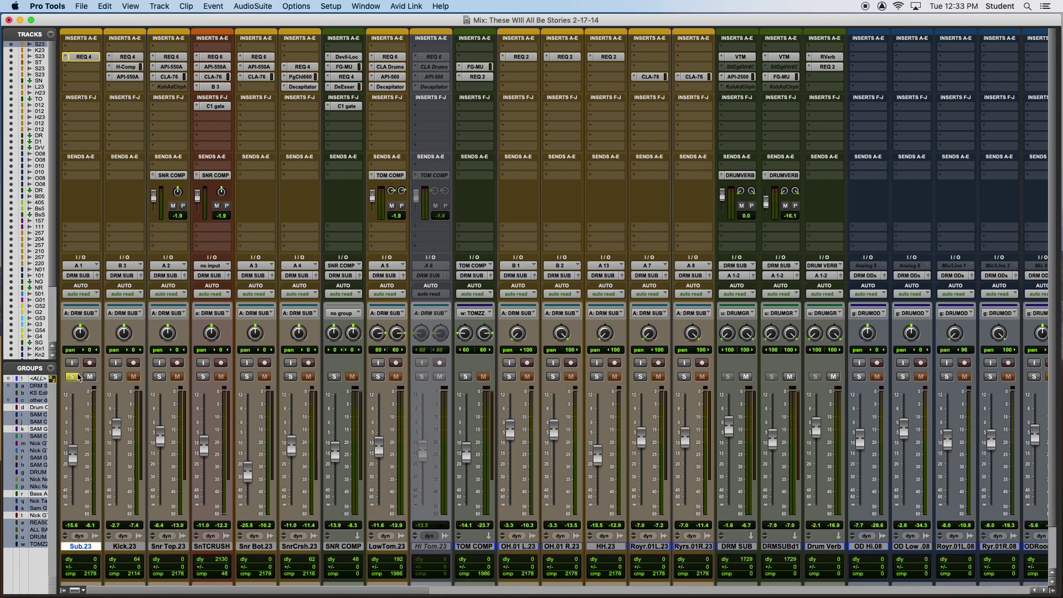
Switch the solo from Sub.23 to Kick.23 in the mixer and play the kick.
left_click(72, 377)
left_click(115, 377)
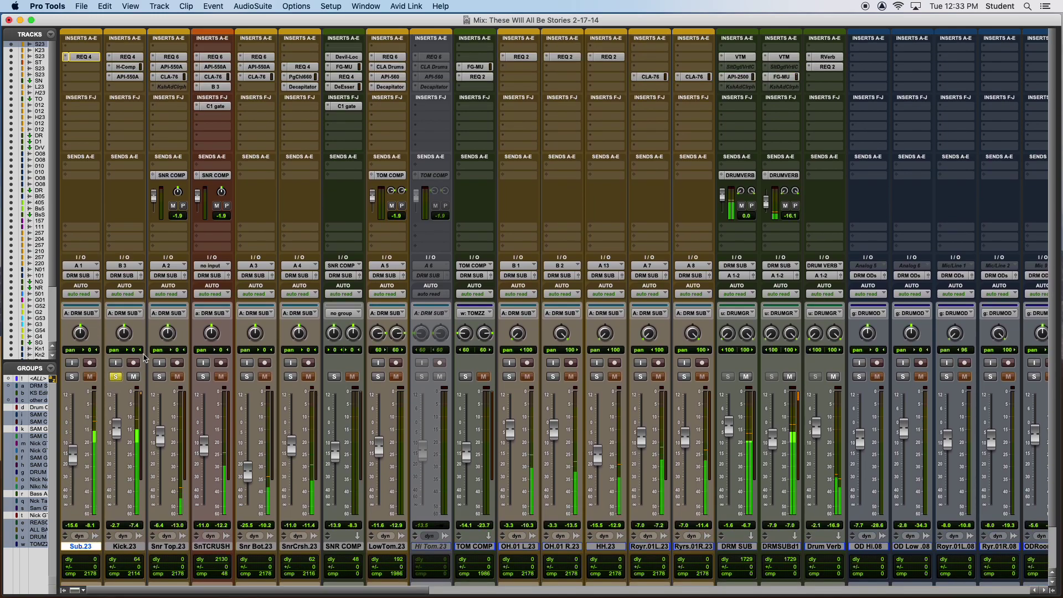
Check the playing Kick.23 track in the Edit window and return to the mixer.
key("super+equal")
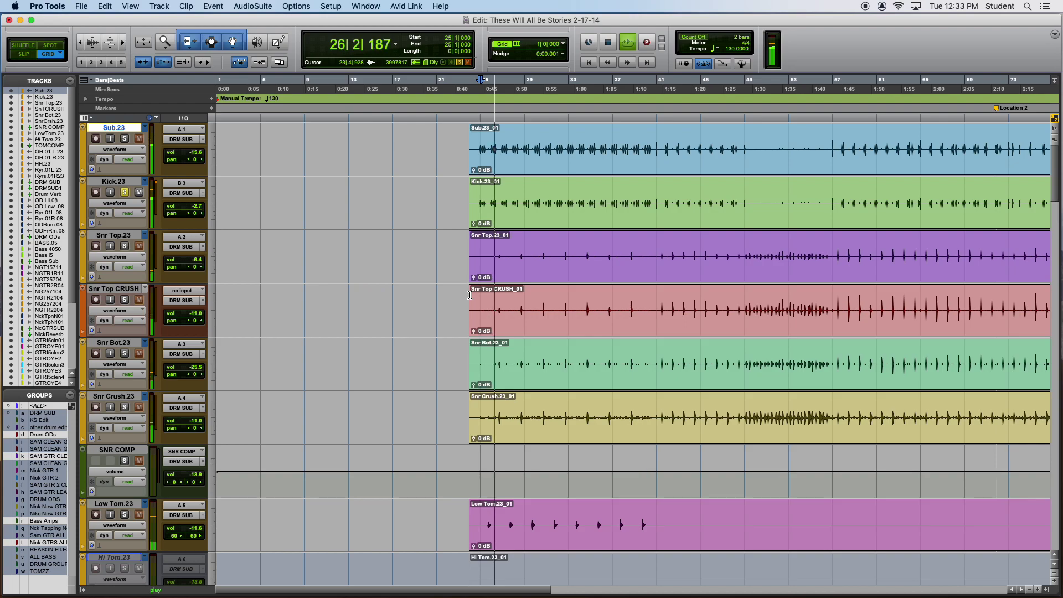
scroll(432, 331, "down", 3)
key("super+equal")
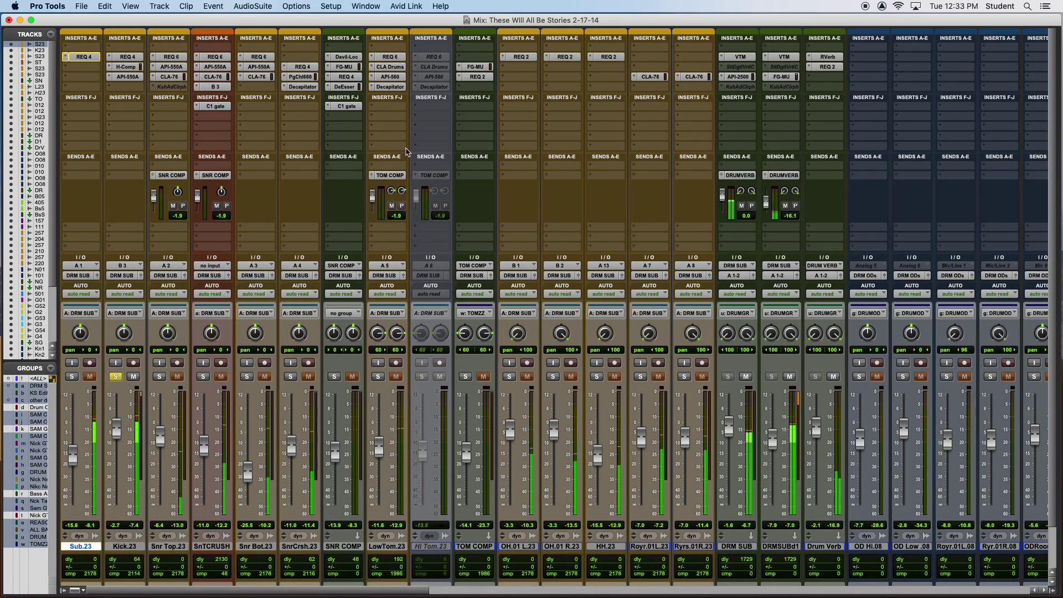
Inspect the REQ 4, H-Comp and API-550A plug-ins on the Kick.23 channel.
left_click(127, 57)
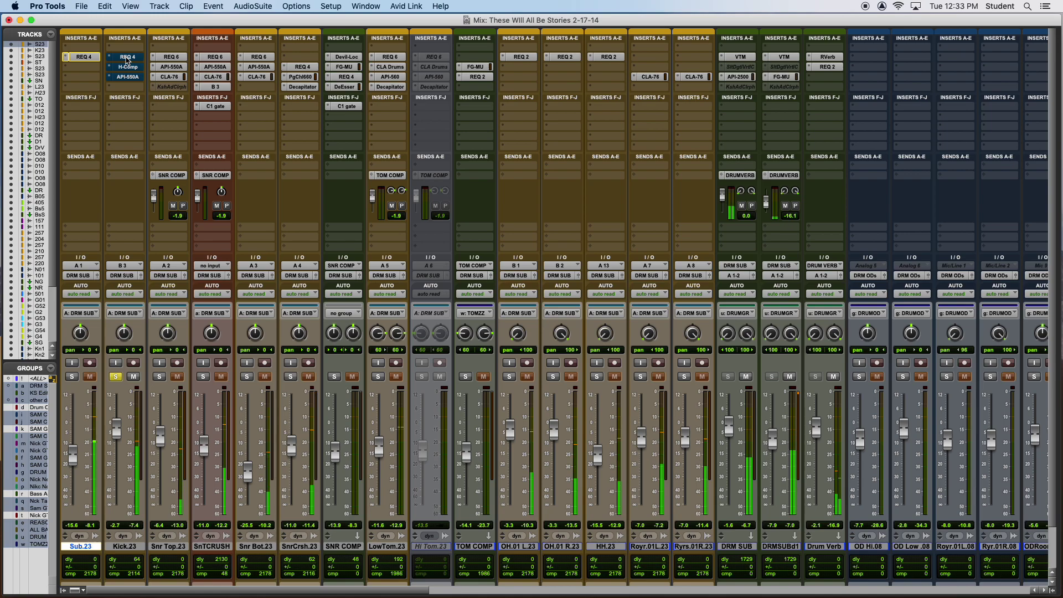
left_click(127, 58)
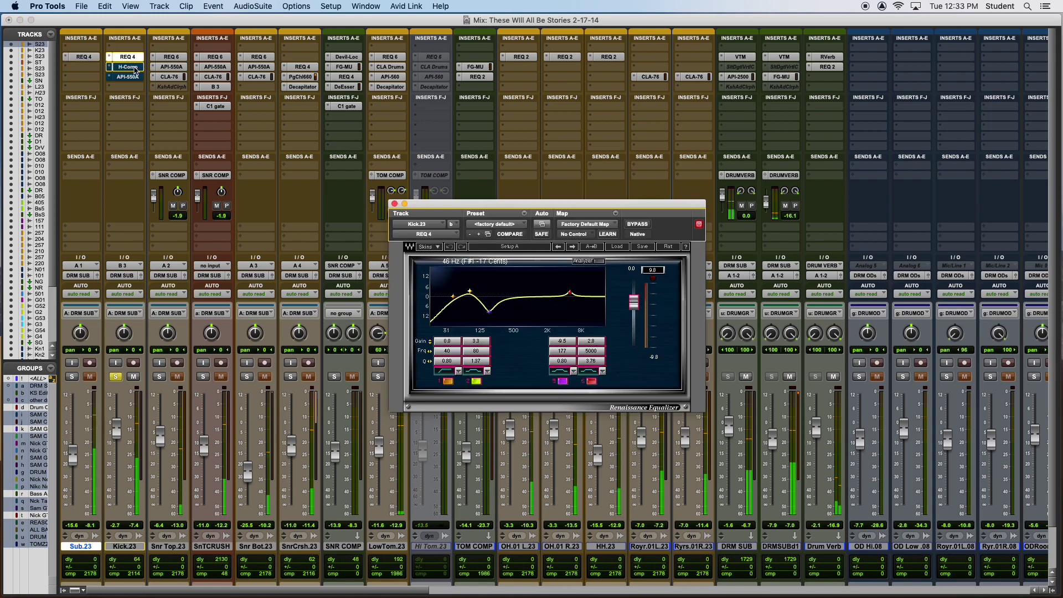
left_click(132, 67)
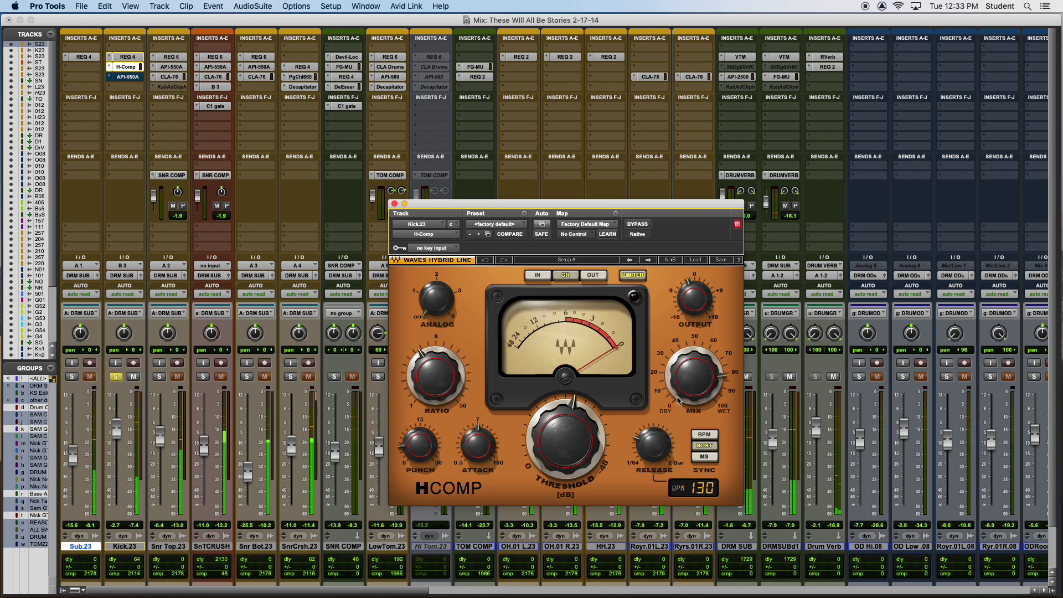
left_click_drag(554, 206, 567, 151)
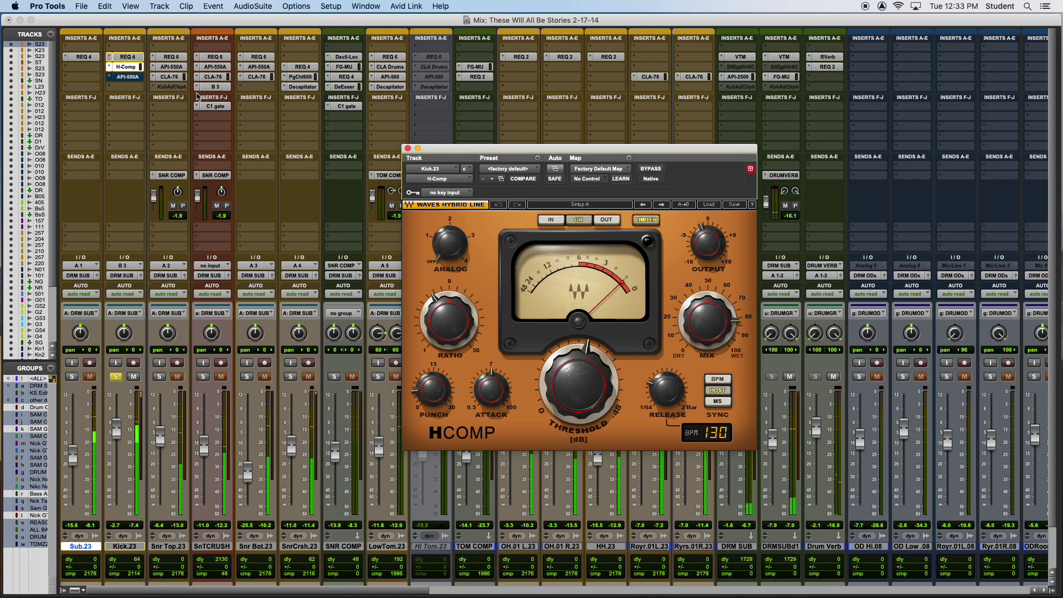
left_click(127, 77)
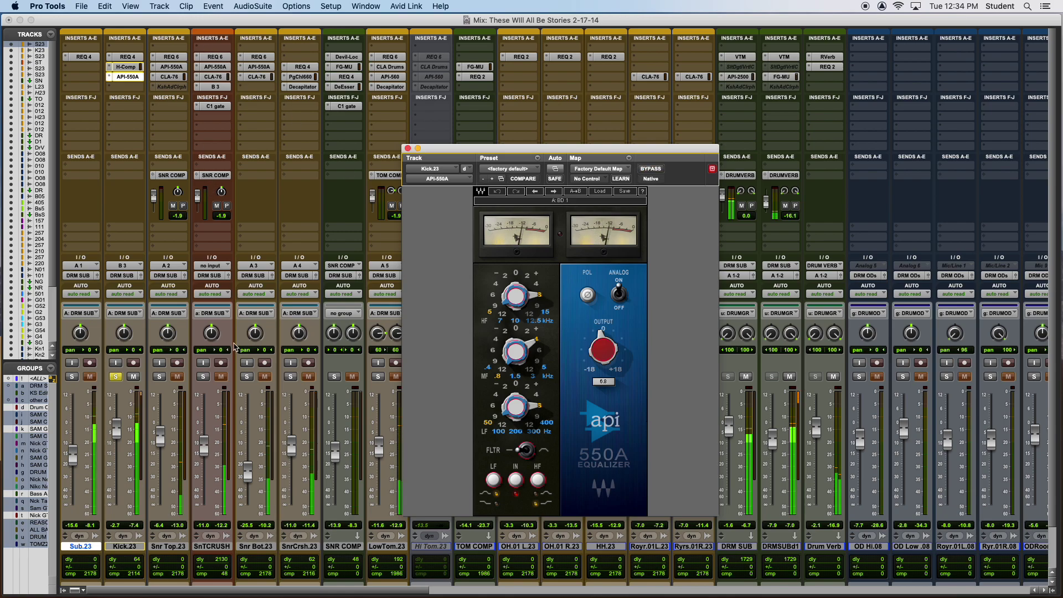
Switch the solo from Kick.23 to Snr Top.23 and inspect its REQ 6, API-550A and CLA-76 plug-ins.
left_click(159, 378)
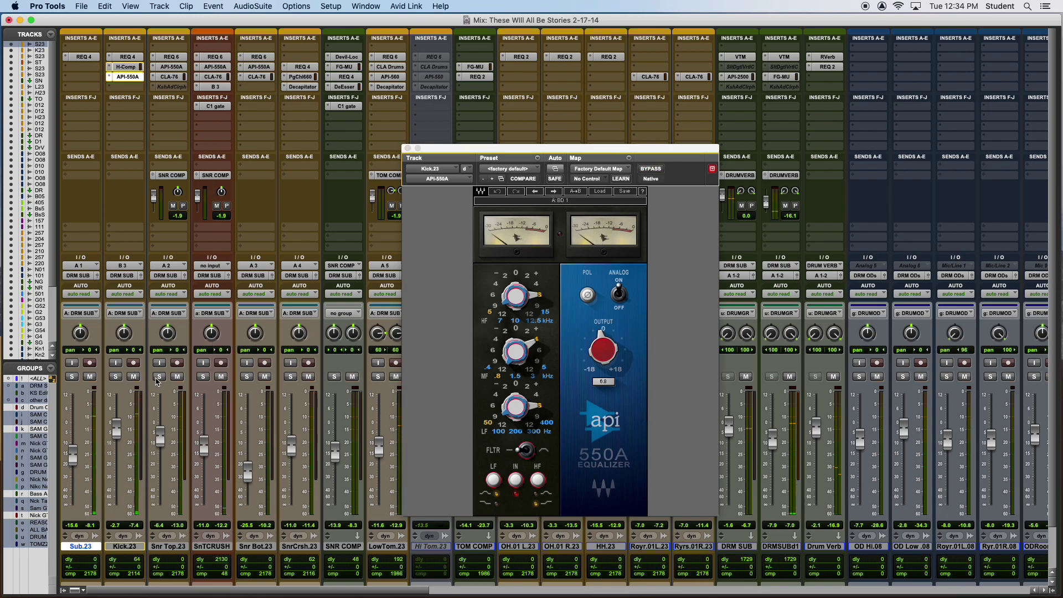
left_click(171, 57)
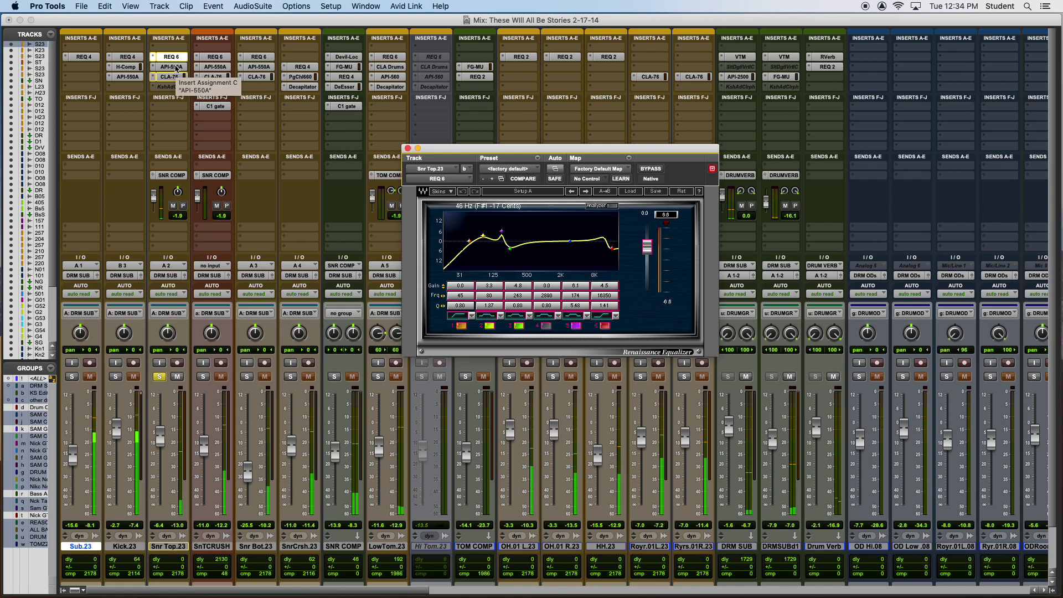
left_click(177, 68)
left_click_drag(497, 151, 509, 113)
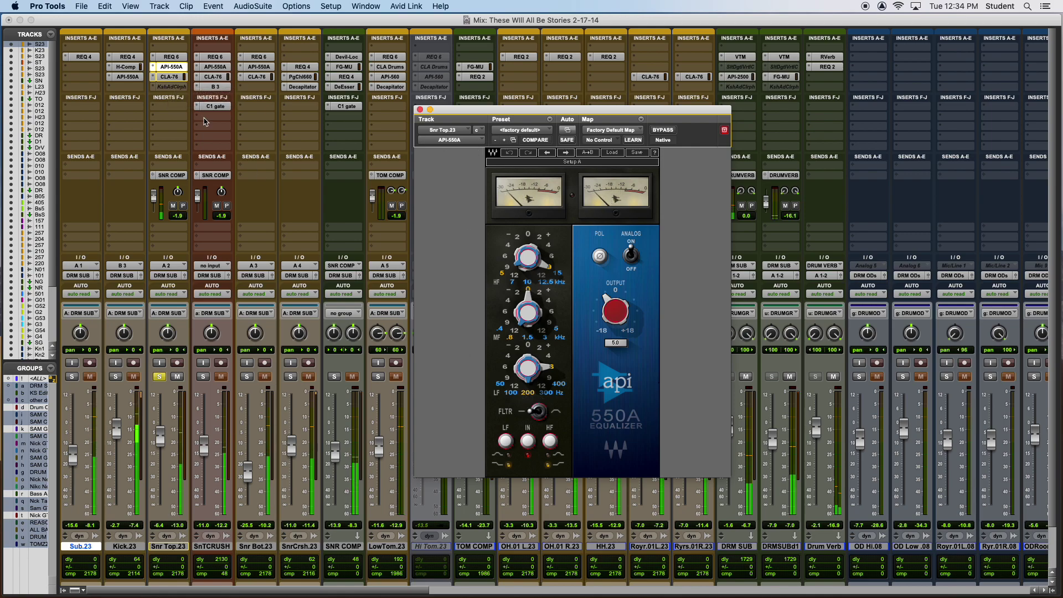
left_click(169, 77)
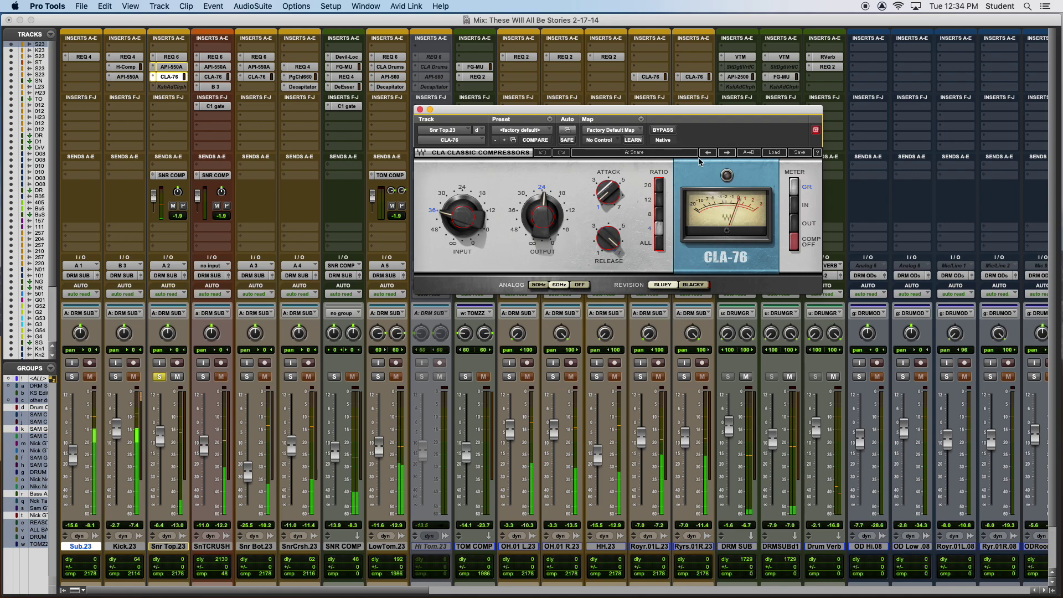
left_click_drag(682, 113, 670, 120)
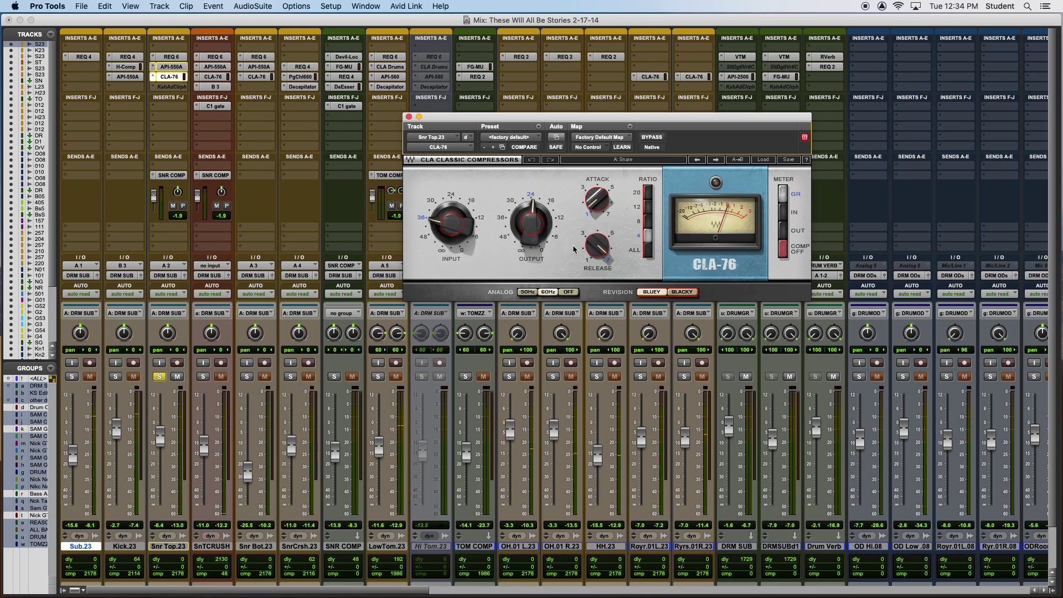
Play the soloed Snr Top.23 from bar 49 in the Edit window and return to the mixer.
key("super+equal")
left_click_drag(569, 123, 499, 259)
key("super+bracketleft")
key("super+bracketleft")
key("super+bracketright")
left_click(481, 252)
key("space")
key("super+equal")
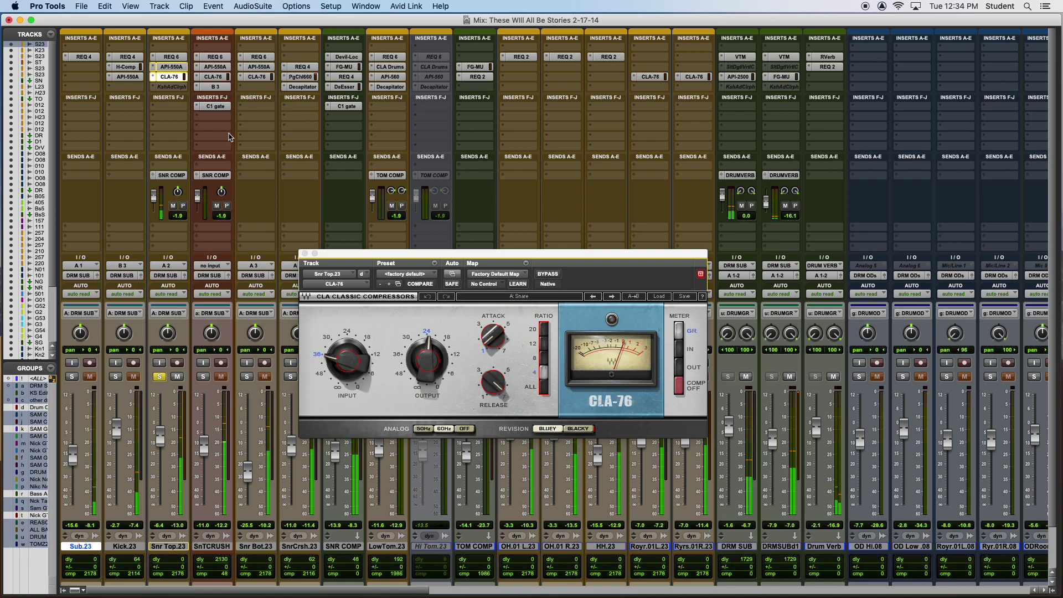
Try the analog Off setting of the CLA-76 on Snr Top.23.
left_click_drag(411, 254, 429, 253)
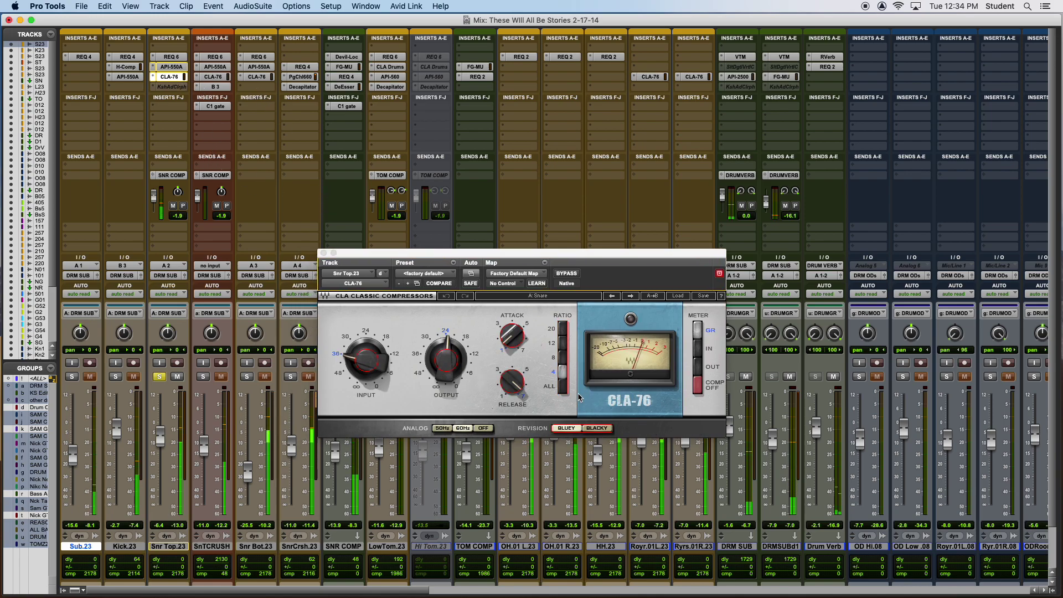
left_click(483, 429)
left_click(485, 430)
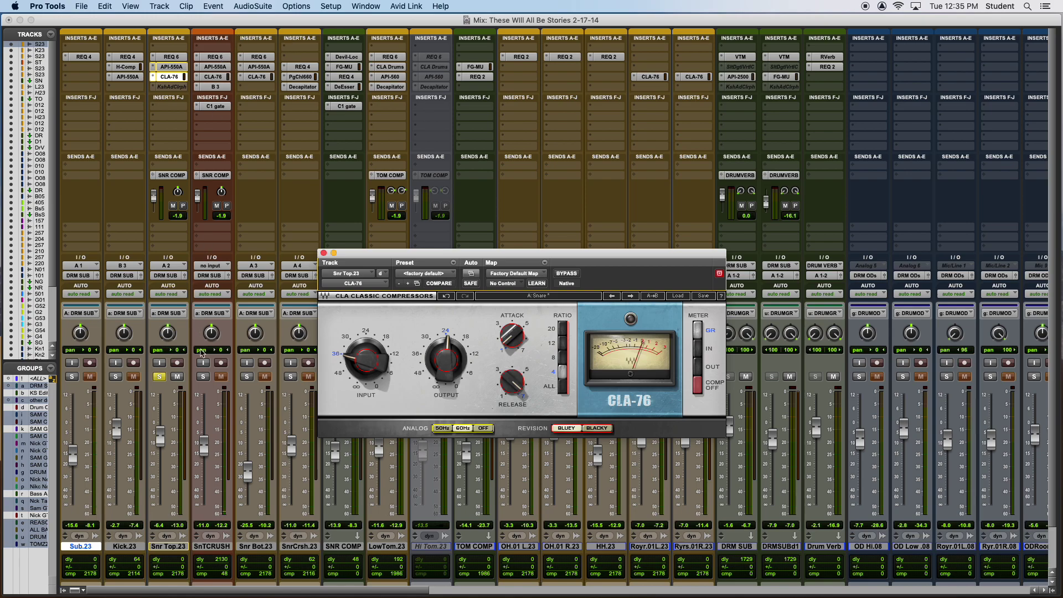
Switch the solo from Snr Top.23 to SntCRUSH and inspect its REQ 6, API-550A, CLA-76 and B 3 inserts.
left_click(175, 378)
left_click(204, 377)
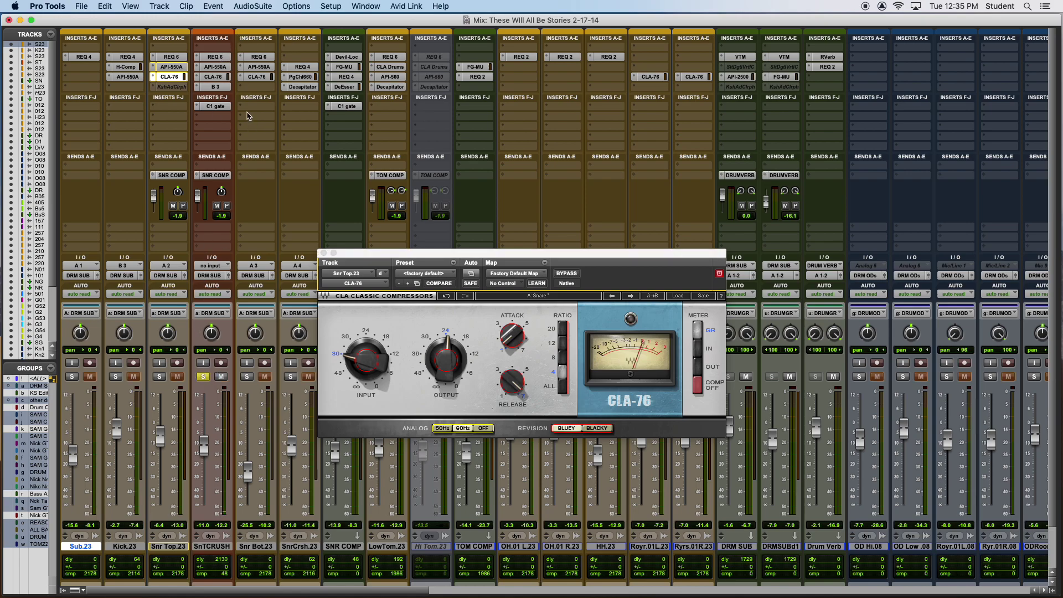
left_click(222, 58)
left_click(220, 67)
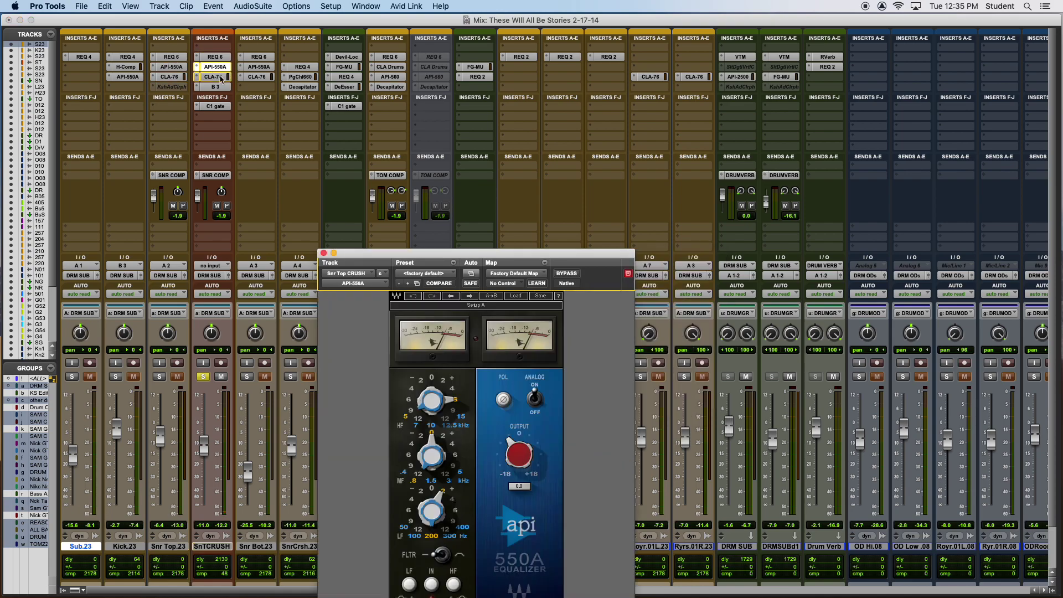
left_click(220, 77)
left_click(219, 87)
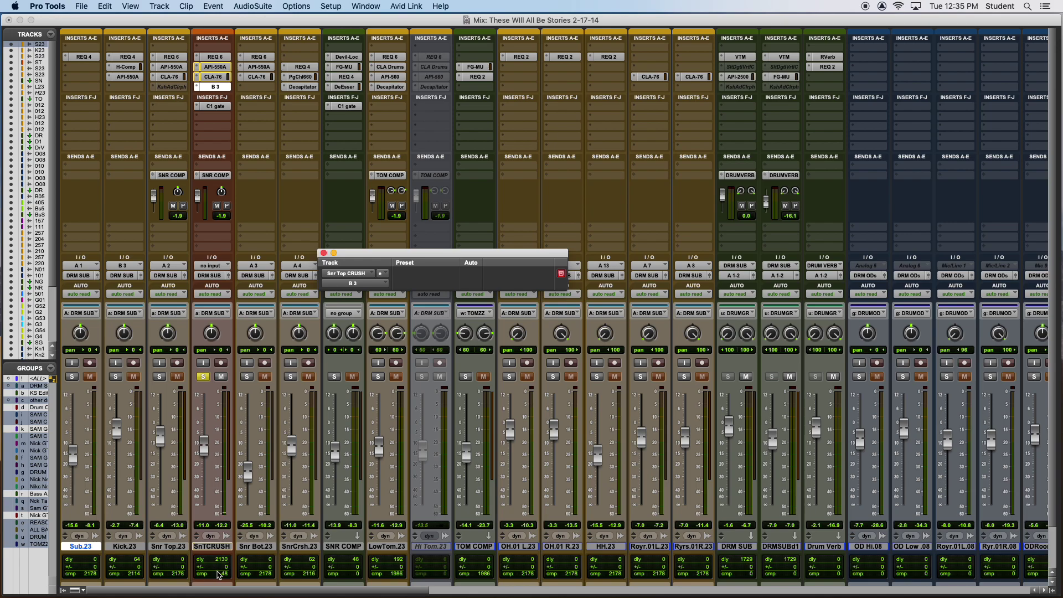
Play SntCRUSH and compare its sound with the B 3 insert deactivated and reactivated.
key("space")
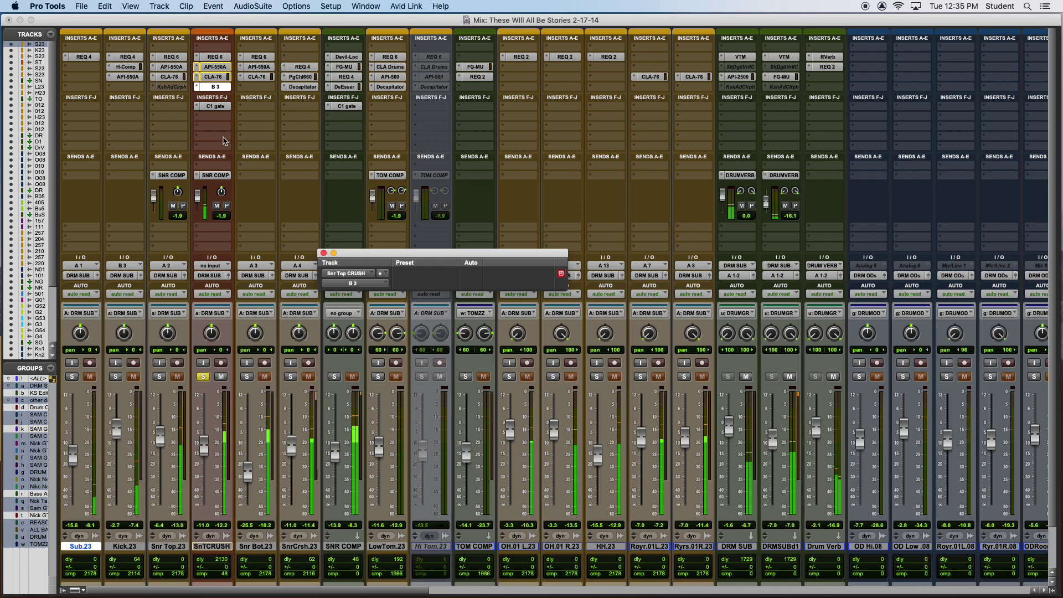
left_click(216, 87, "ctrl+super")
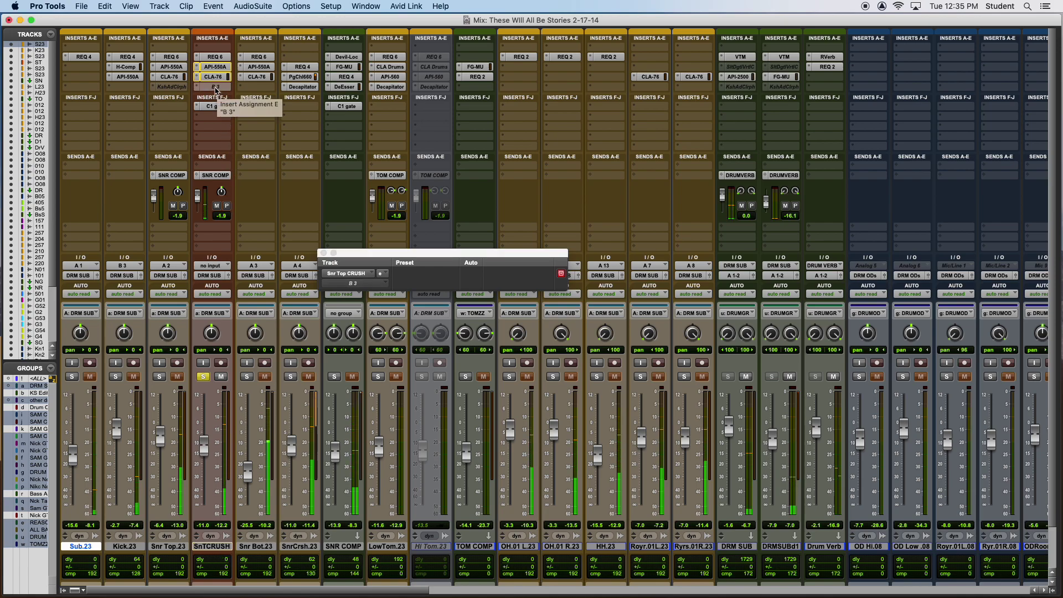
left_click(216, 87, "ctrl+super")
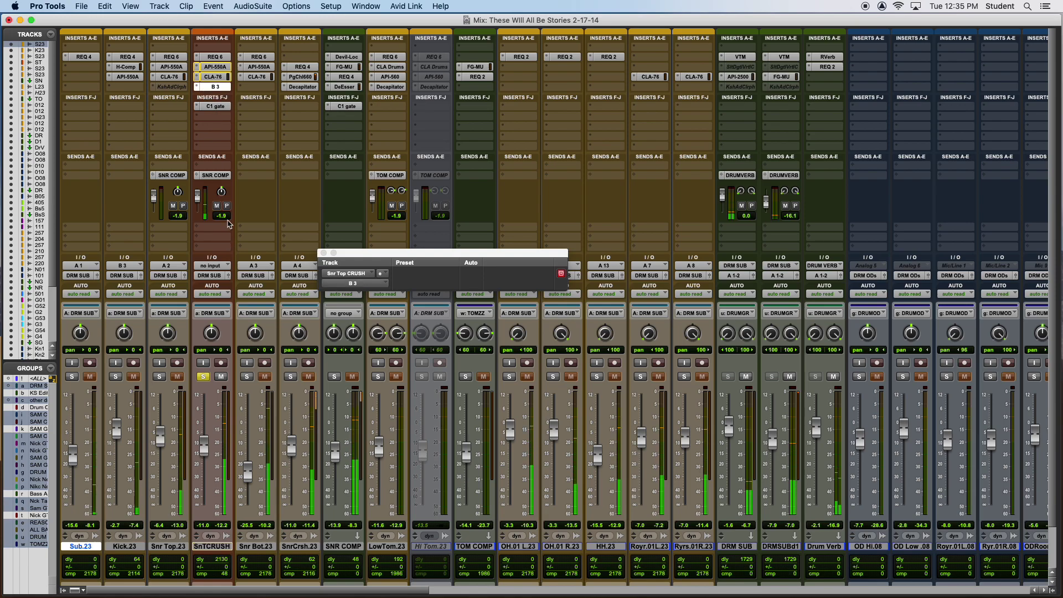
Review the SntCRUSH insert chain from REQ 6 to the C1 gate and close the plug-in window.
left_click(216, 57)
left_click(216, 67)
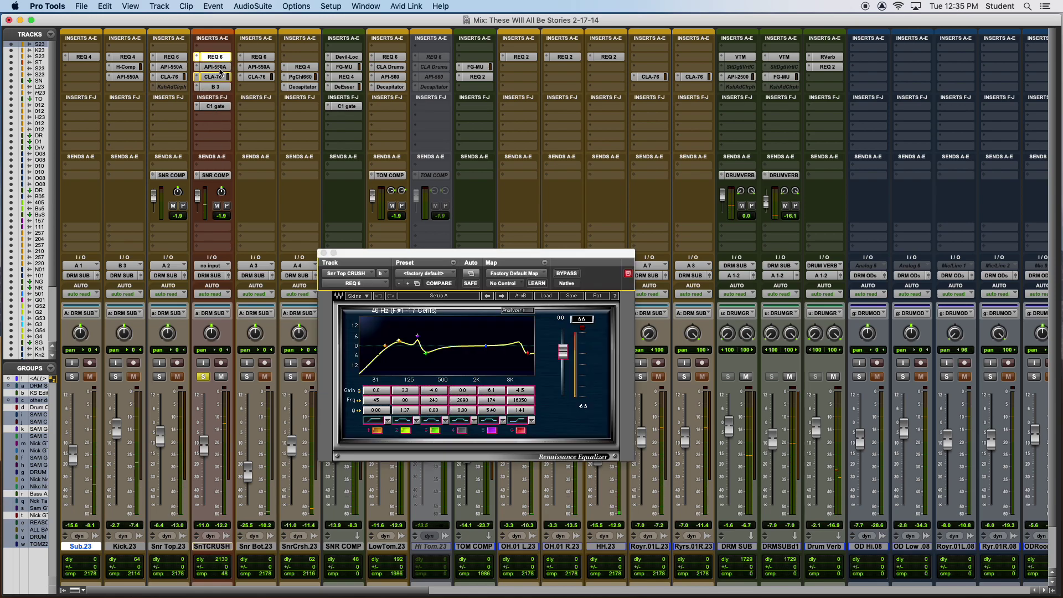
left_click(214, 77)
left_click(215, 87)
left_click(217, 108)
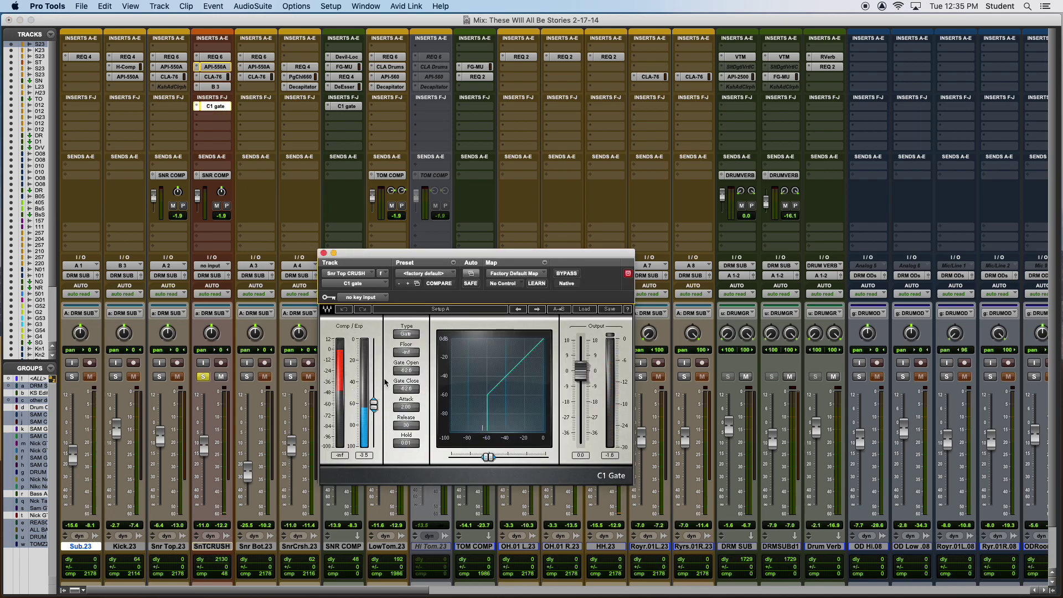
left_click(561, 277)
left_click(324, 254)
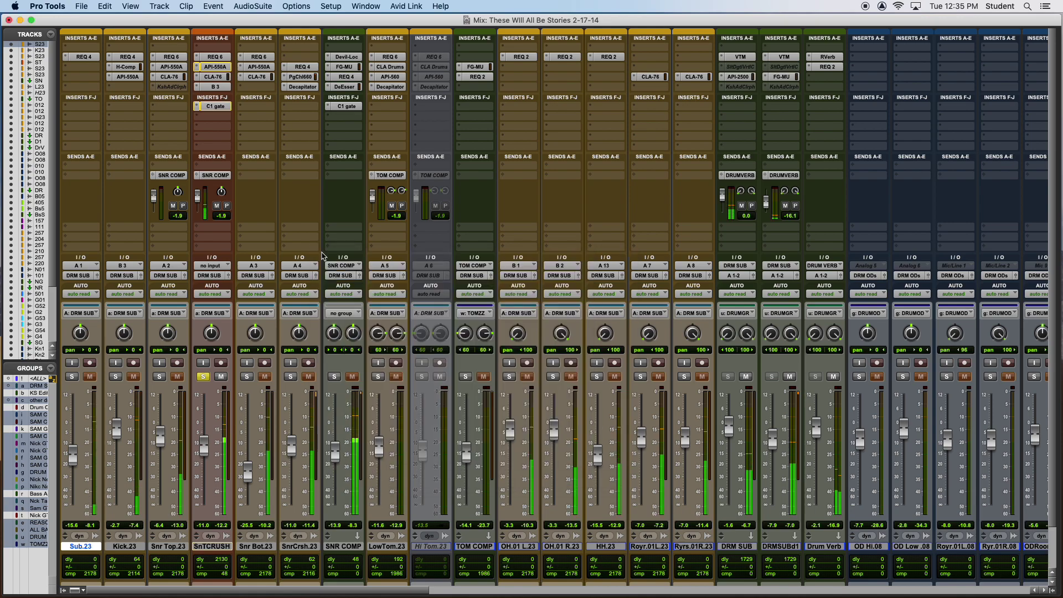
Switch the solo from SntCRUSH to Snr Bot.23, inspect its REQ 6, API-550A and CLA-76 plug-ins, and close the plug-in window.
left_click(203, 377)
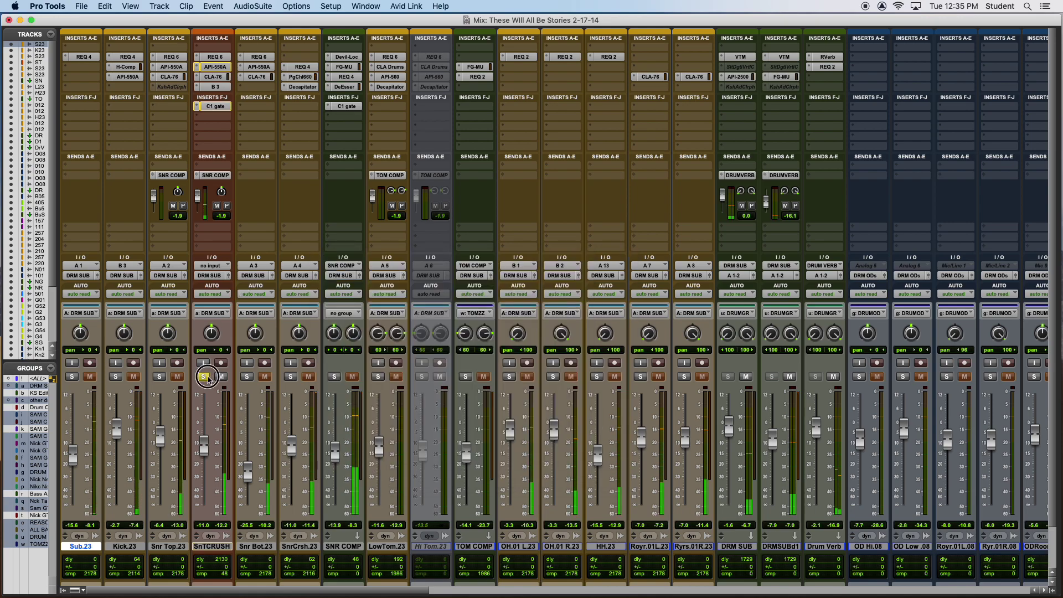
left_click(248, 377)
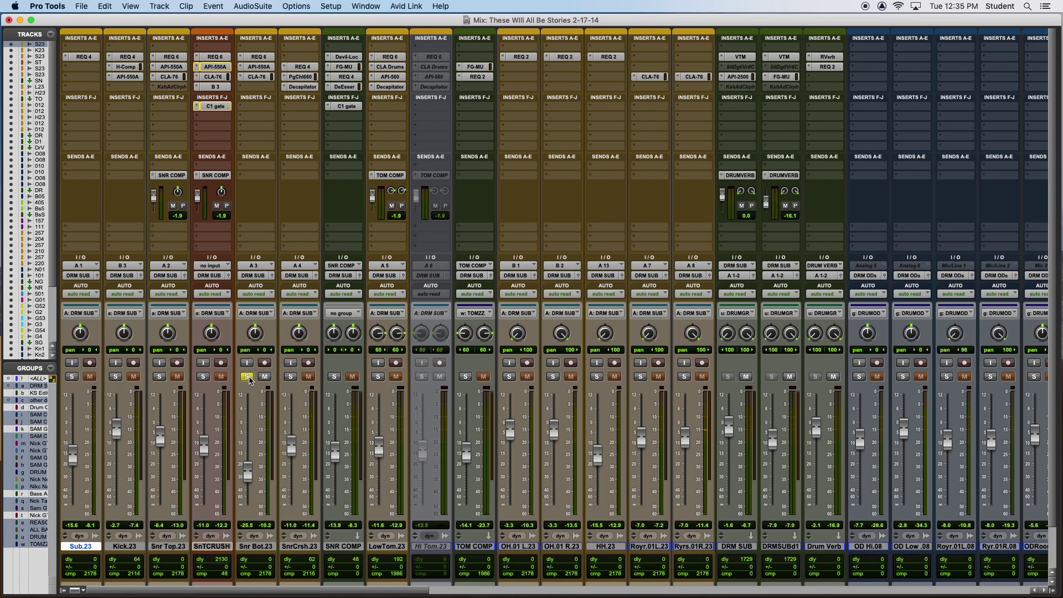
left_click(259, 56)
left_click(259, 67)
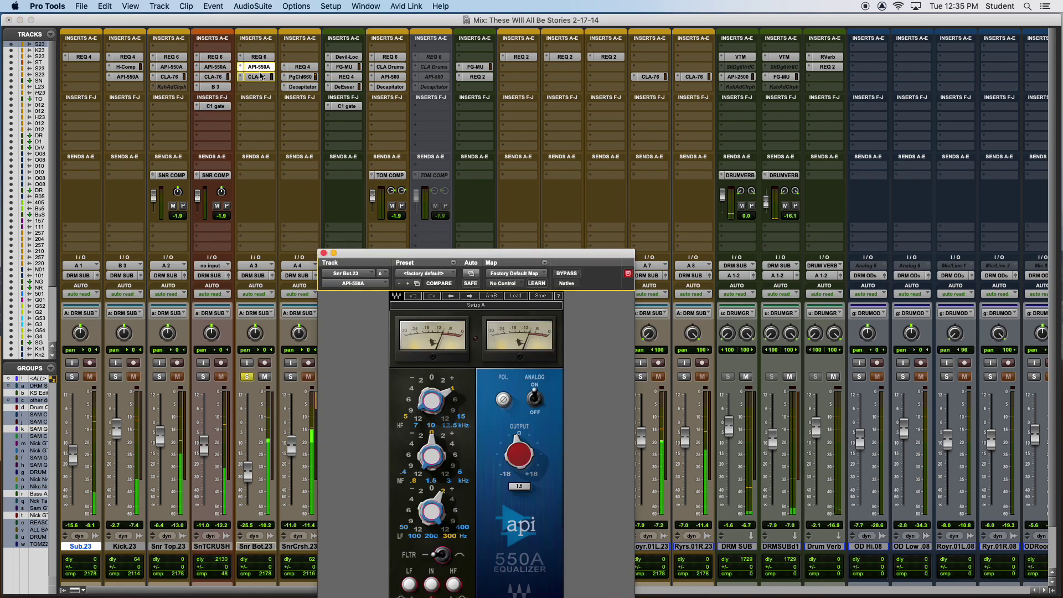
left_click(256, 76)
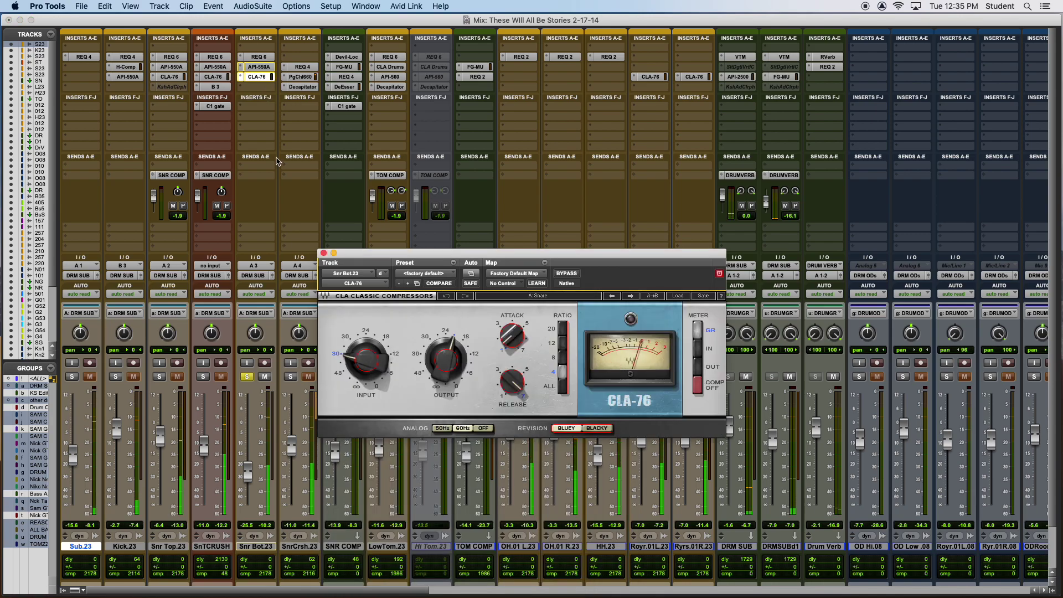
left_click(324, 253)
Switch the solo from Snr Bot.23 to SnrCrsh.23 in the mixer.
scroll(321, 339, "down", 2)
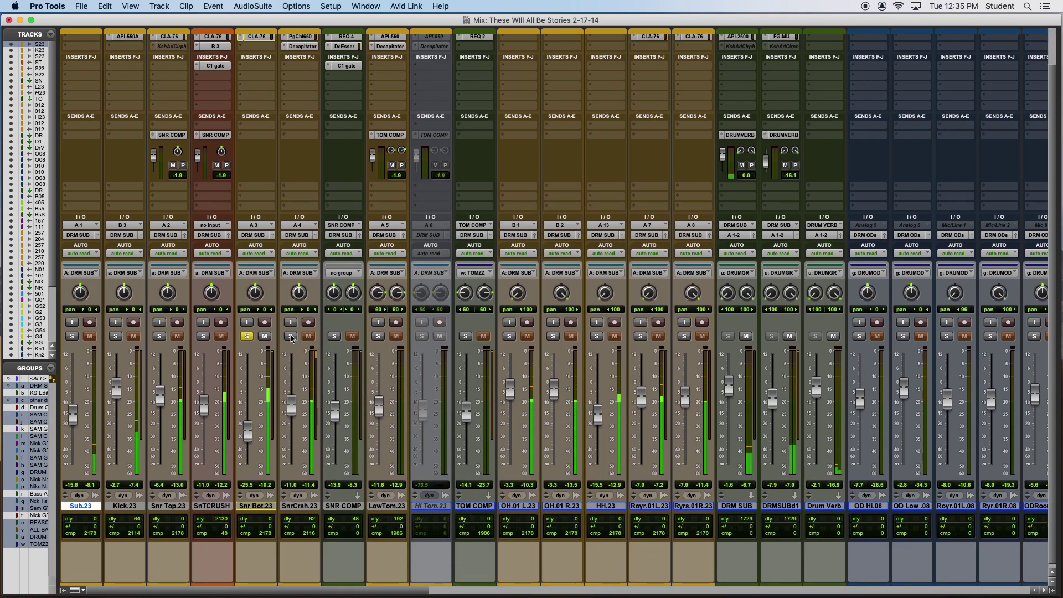
scroll(289, 339, "up", 1)
scroll(284, 340, "up", 1)
left_click(247, 377)
left_click(290, 377)
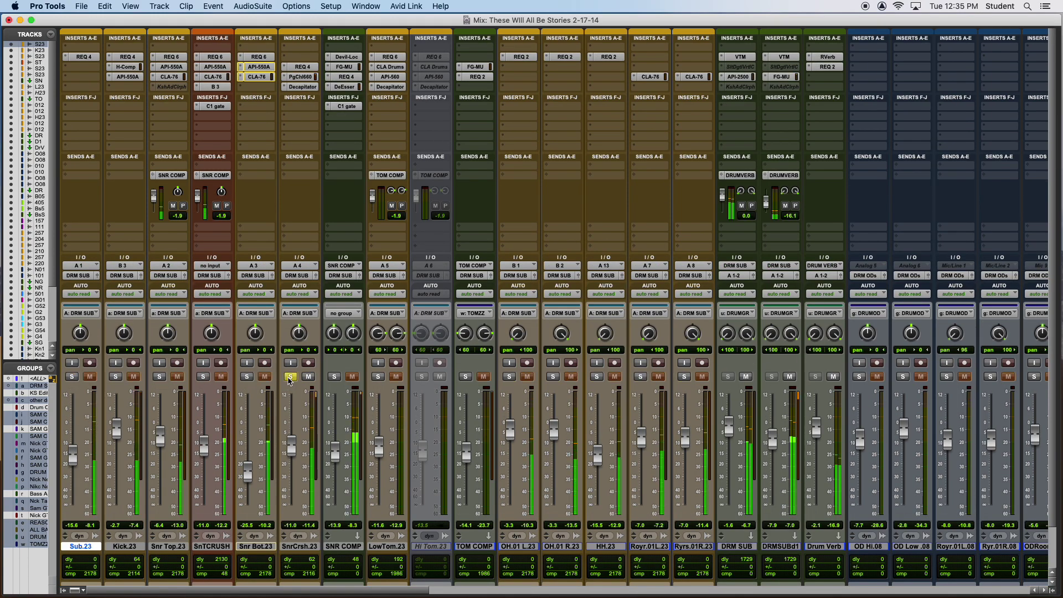
Look over the snare and tom tracks in the Edit window while SnrCrsh.23 plays, and return to the mixer.
key("super+equal")
scroll(353, 422, "up", 2)
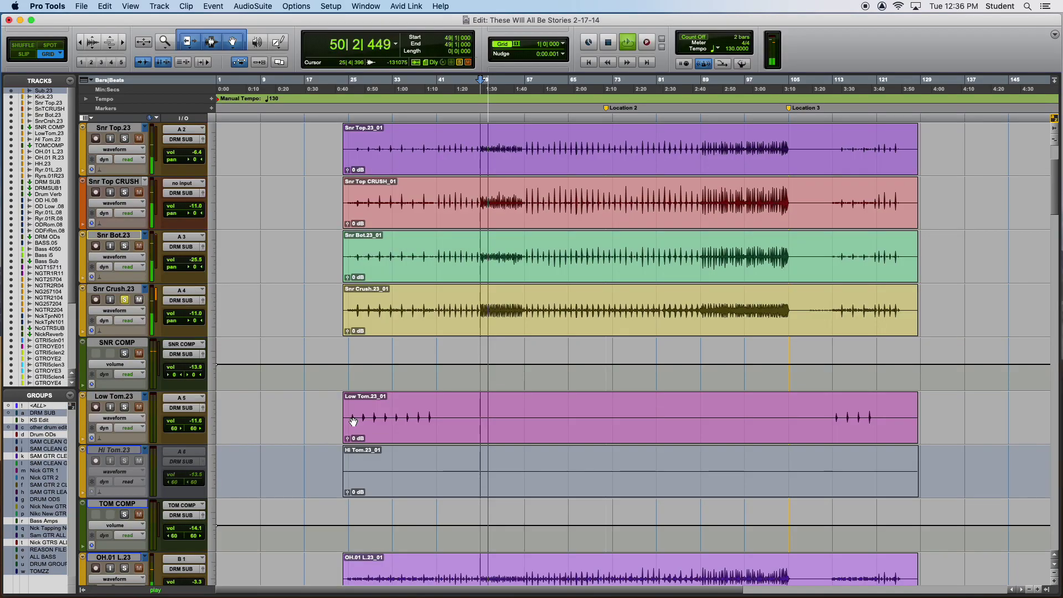
scroll(354, 422, "down", 4)
scroll(354, 422, "up", 2)
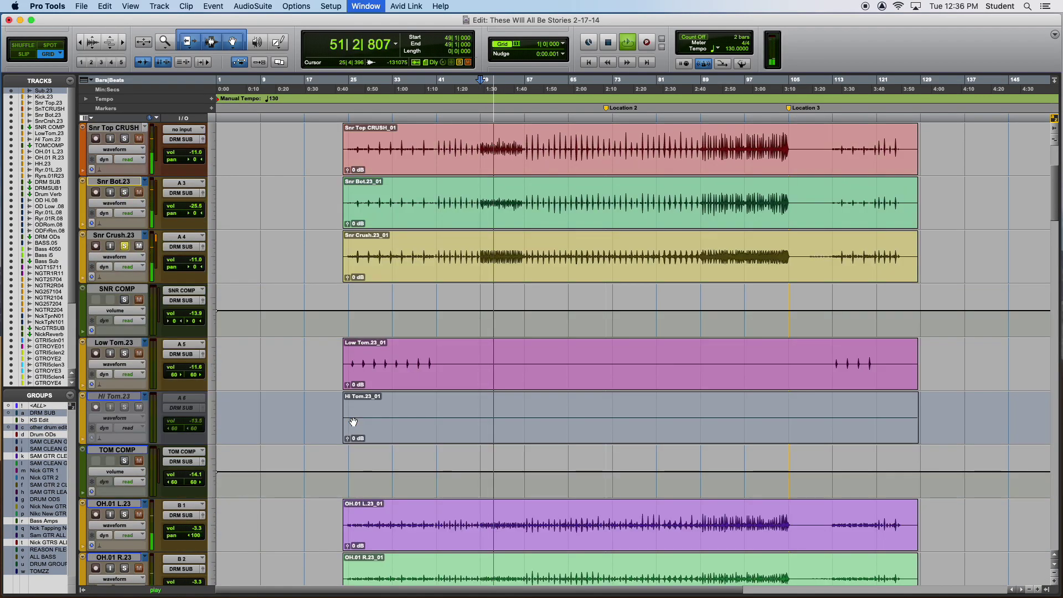
key("super+equal")
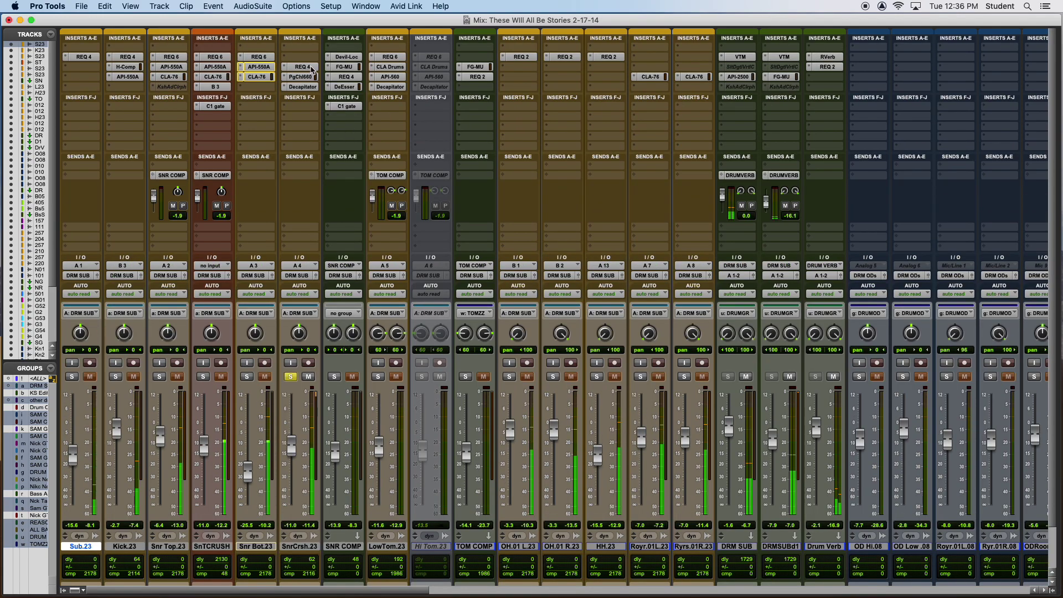
Inspect the REQ 4, PuigChild 660 and Decapitator on SnrCrsh.23, toggling the PuigChild bypass to compare, and close the plug-in window.
left_click(311, 67)
left_click(305, 77)
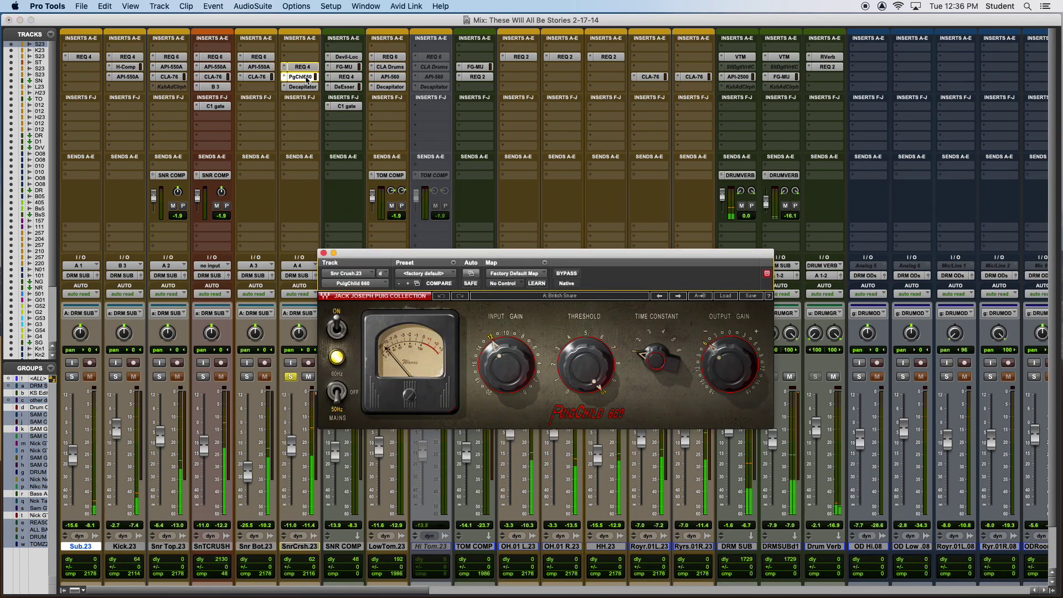
left_click(566, 274)
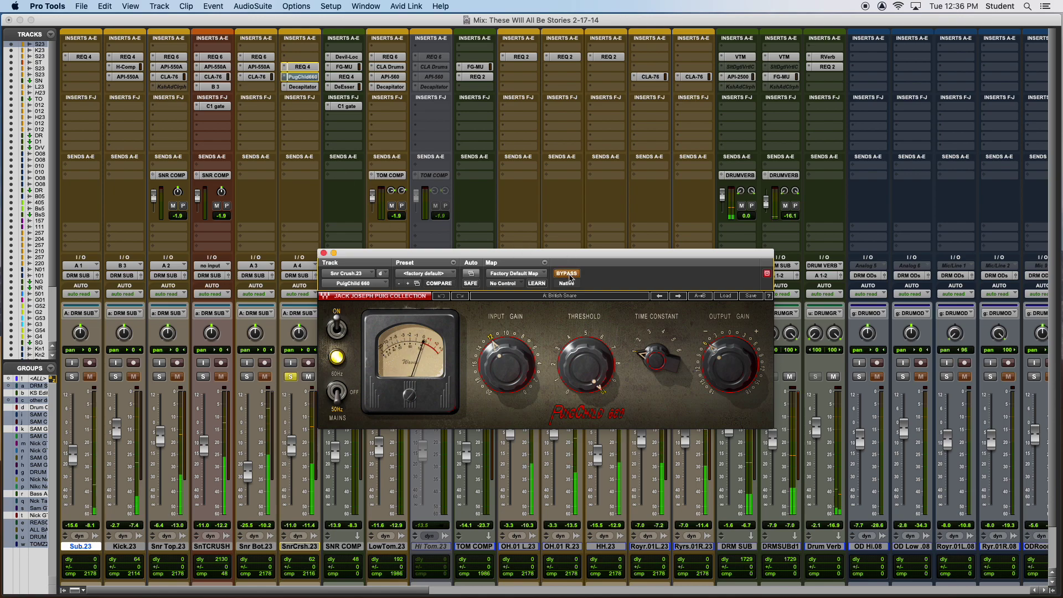
left_click(570, 276)
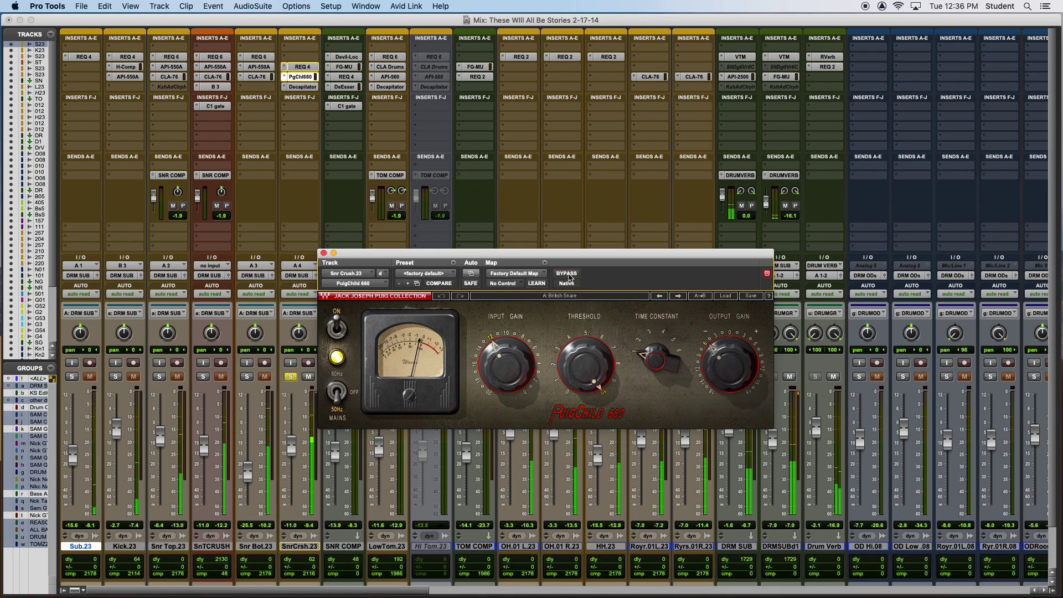
left_click(303, 86)
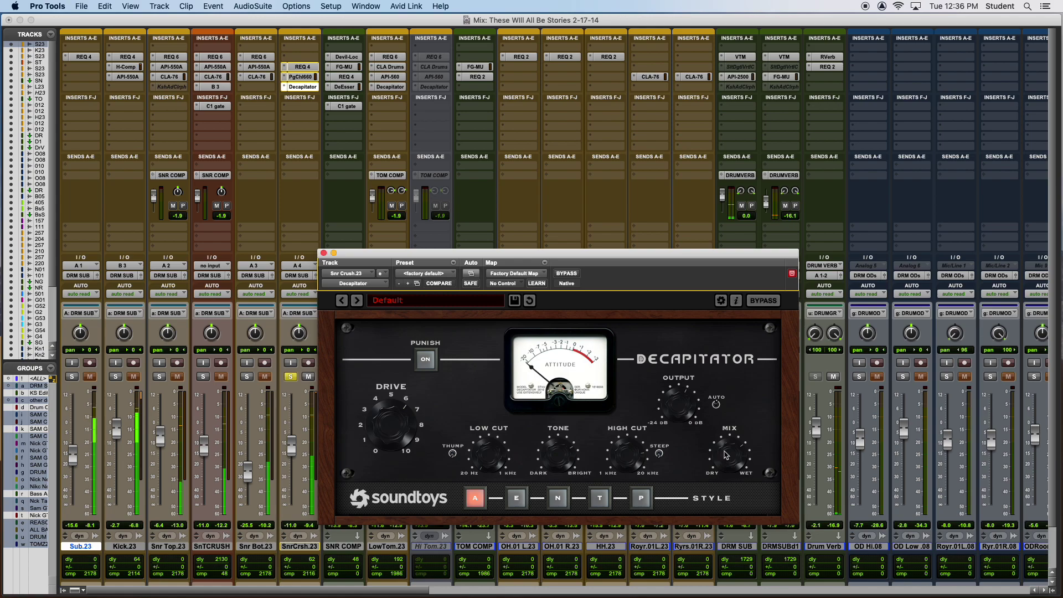
left_click(324, 253)
Switch the solo from SnrCrsh.23 to SNR COMP, review its inserts from Devil-Loc to C1 gate, and close the plug-in window.
left_click(334, 377)
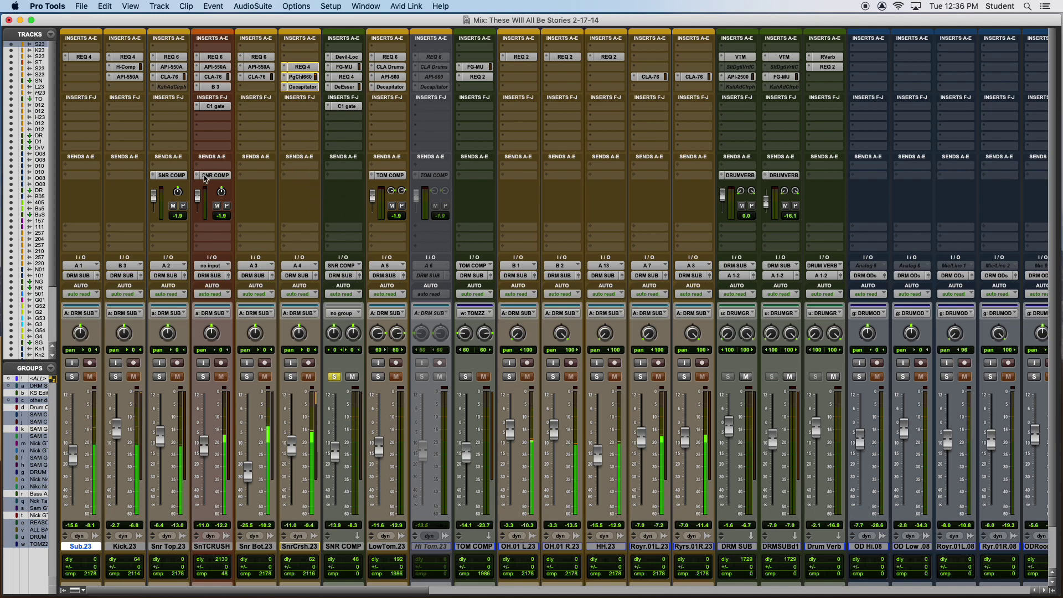
left_click(290, 376)
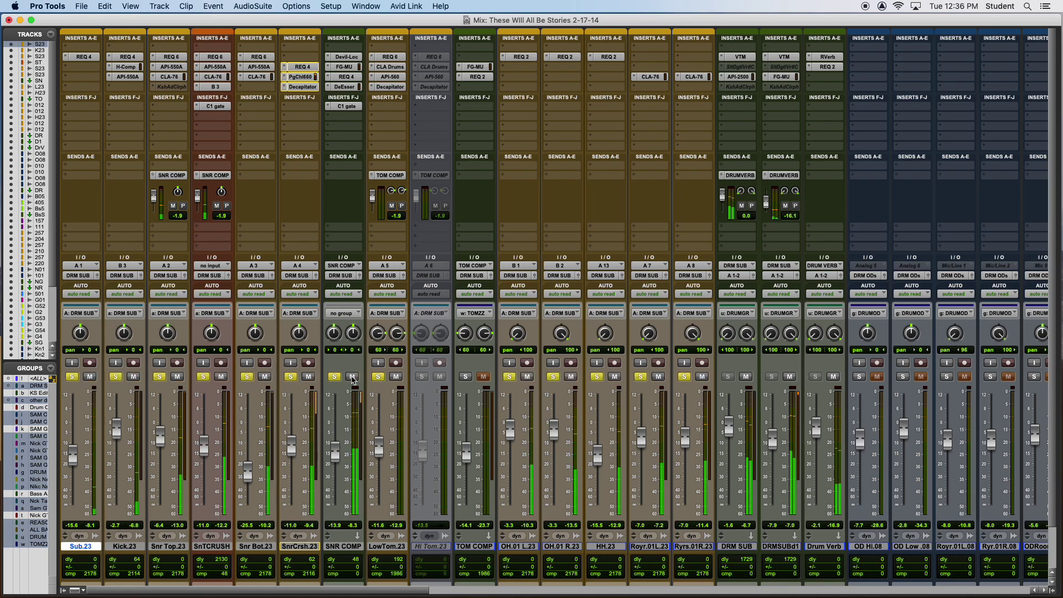
left_click(347, 57)
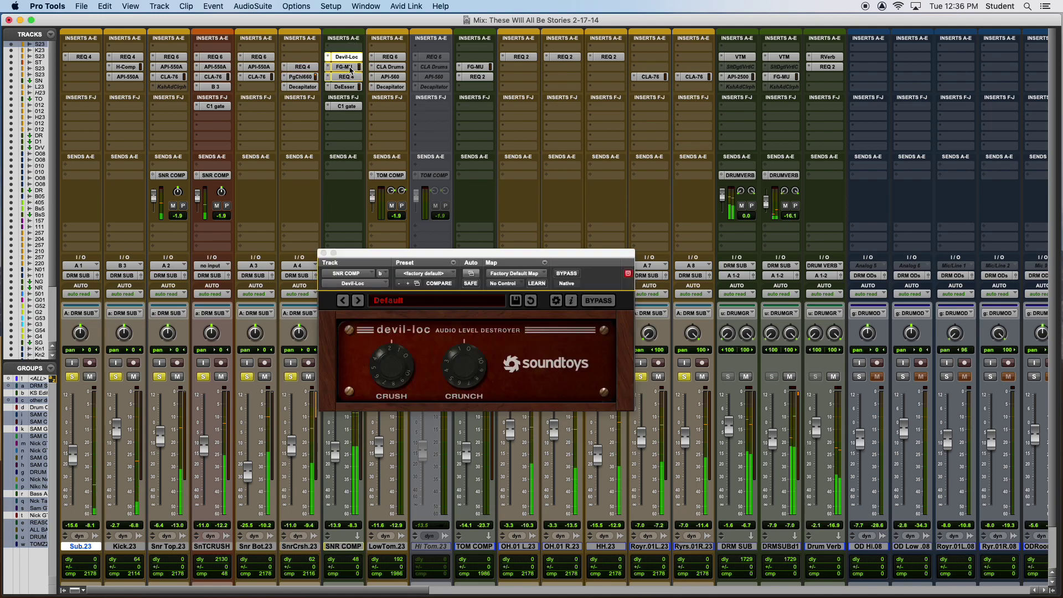
left_click(344, 66)
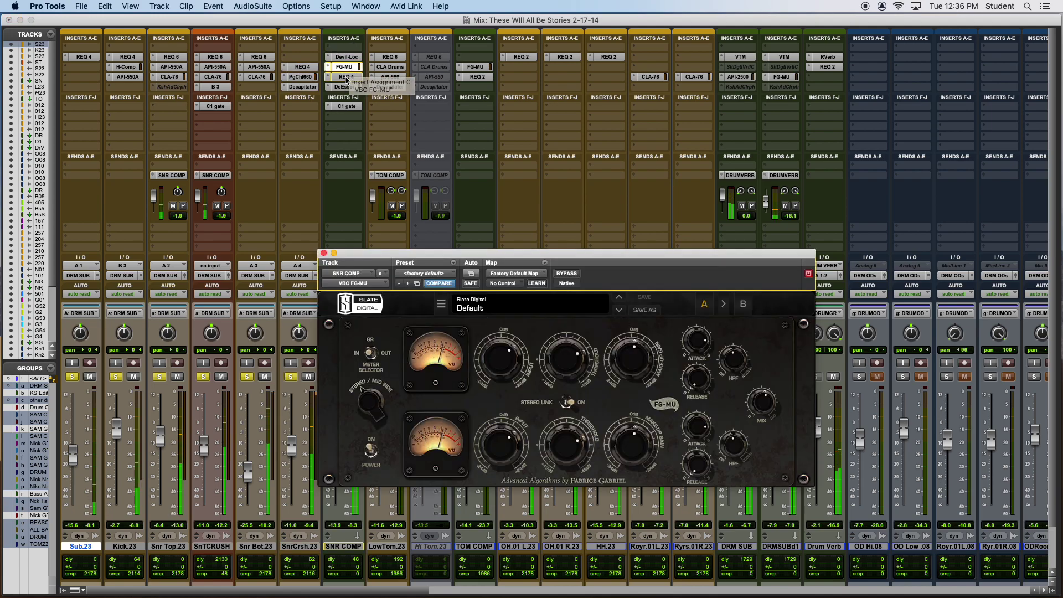
left_click(346, 77)
left_click(348, 86)
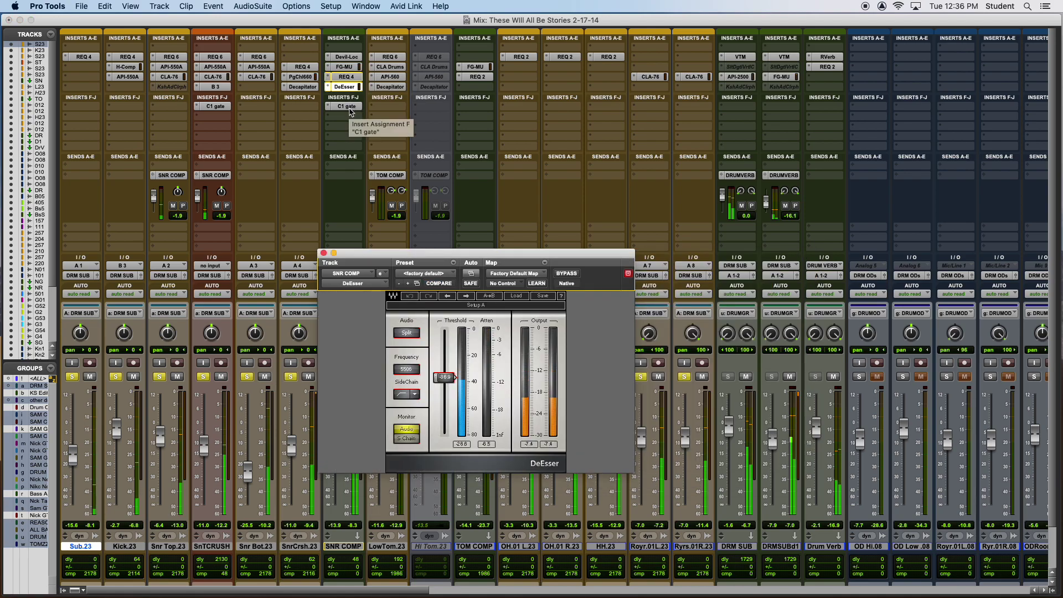
left_click(347, 106)
left_click(324, 254)
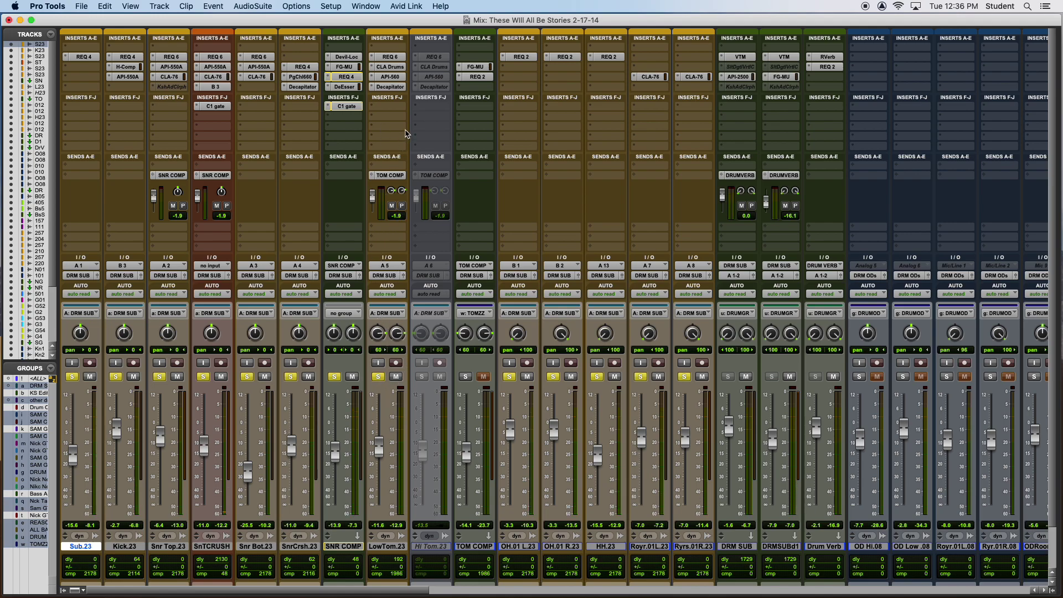
Select LowTom.23 and review its REQ 6, CLA Drums, API-560 and Decapitator inserts, moving the plug-in window clear of the track.
left_click(396, 547)
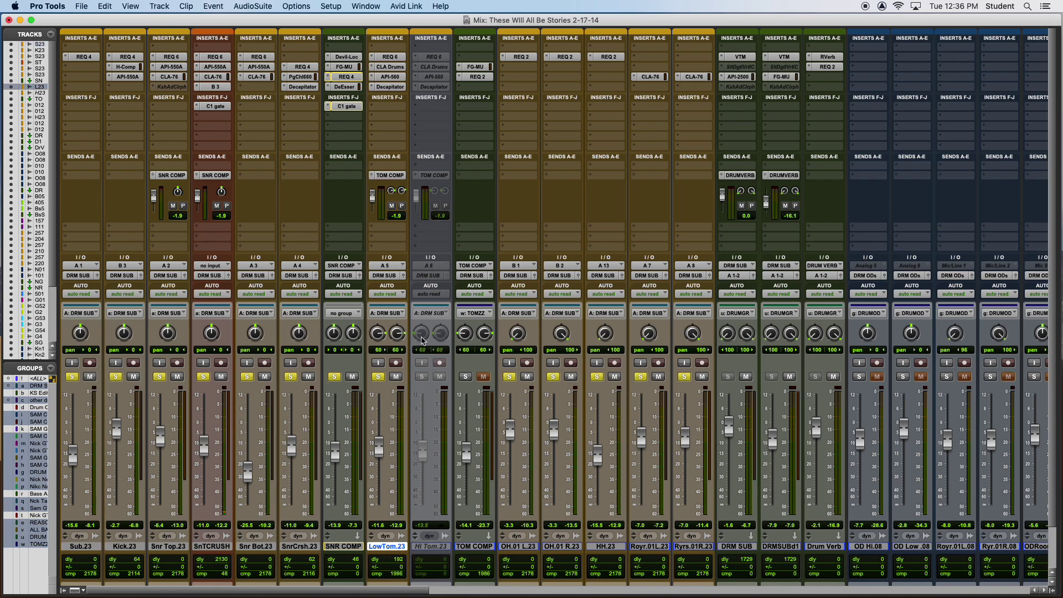
left_click(390, 57)
left_click(391, 68)
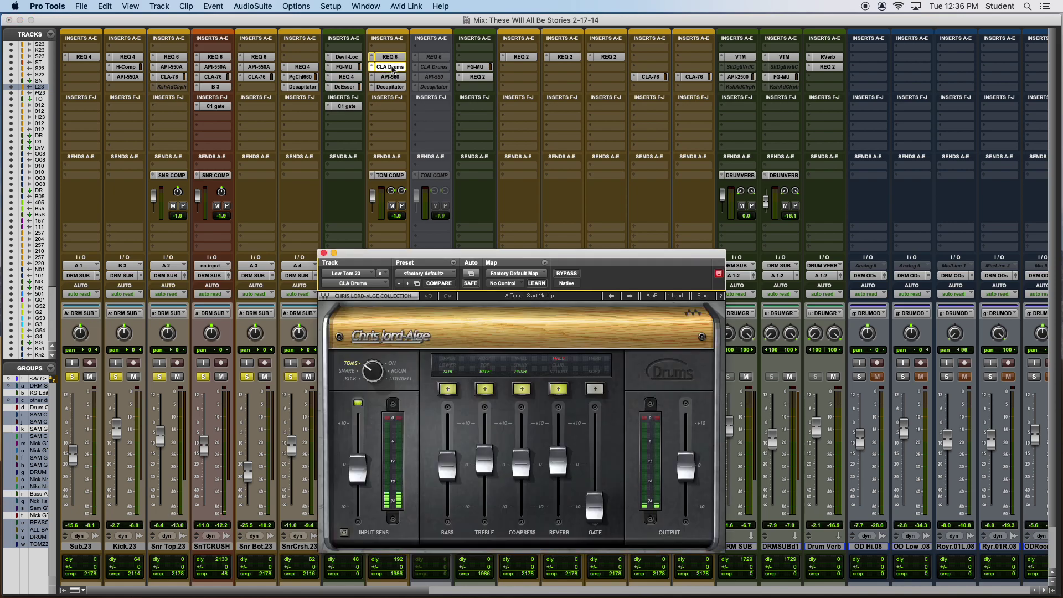
left_click_drag(415, 253, 602, 126)
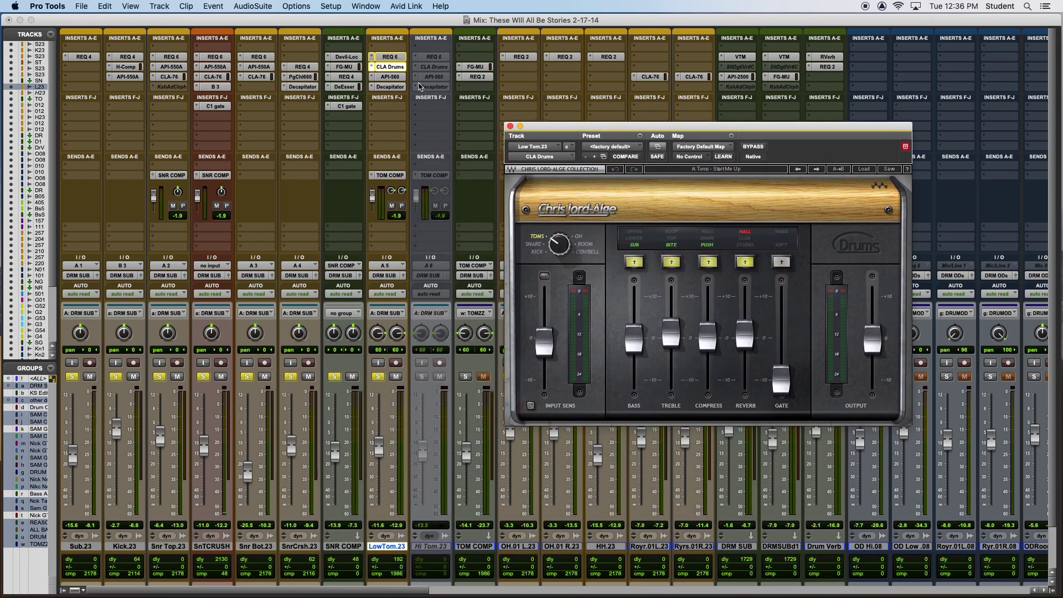
left_click(399, 77)
left_click(397, 88)
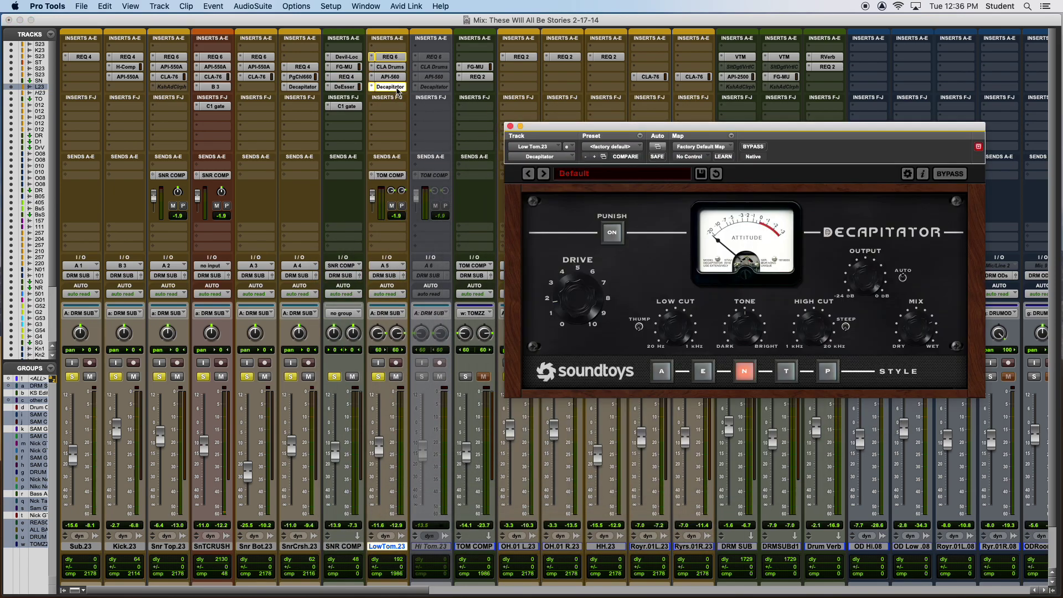
Solo LowTom.23, start playback from bar 29 among its tom hits in the Edit window, and return to the mixer.
left_click(380, 378)
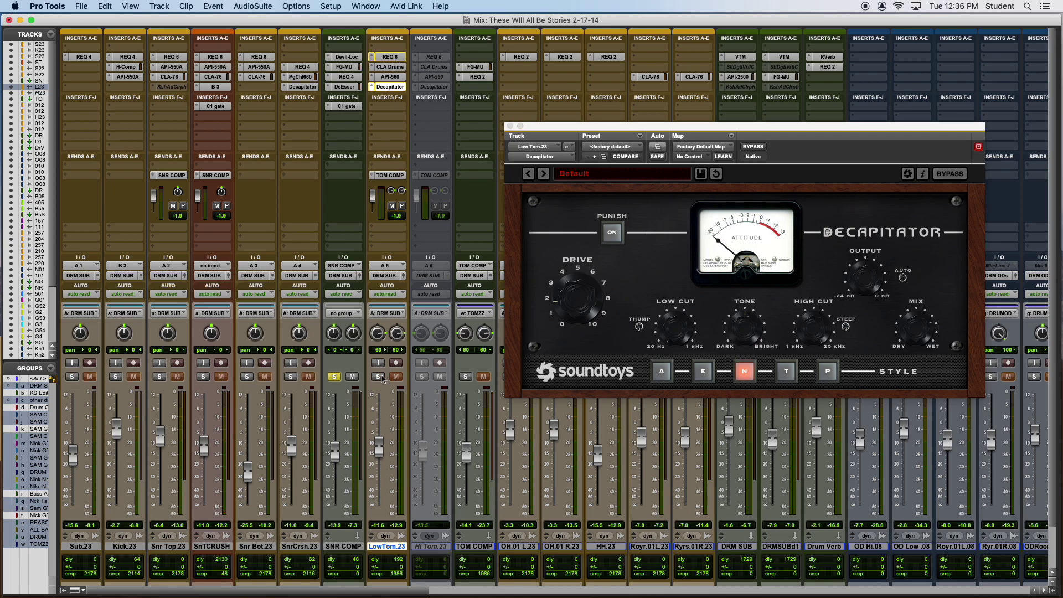
key("space")
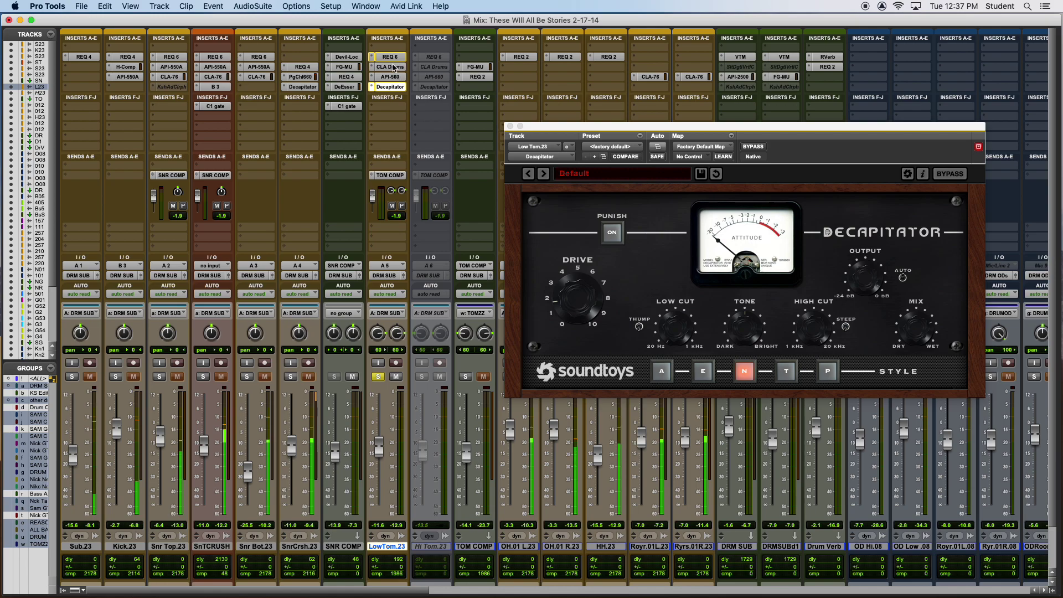
key("super+equal")
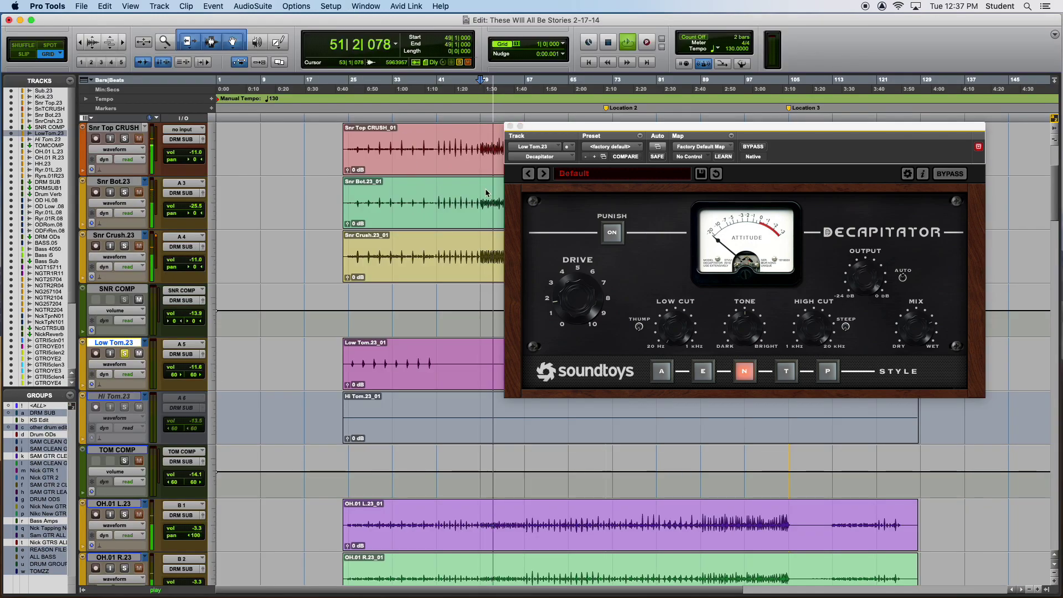
key("space")
left_click(372, 350)
key("super+equal")
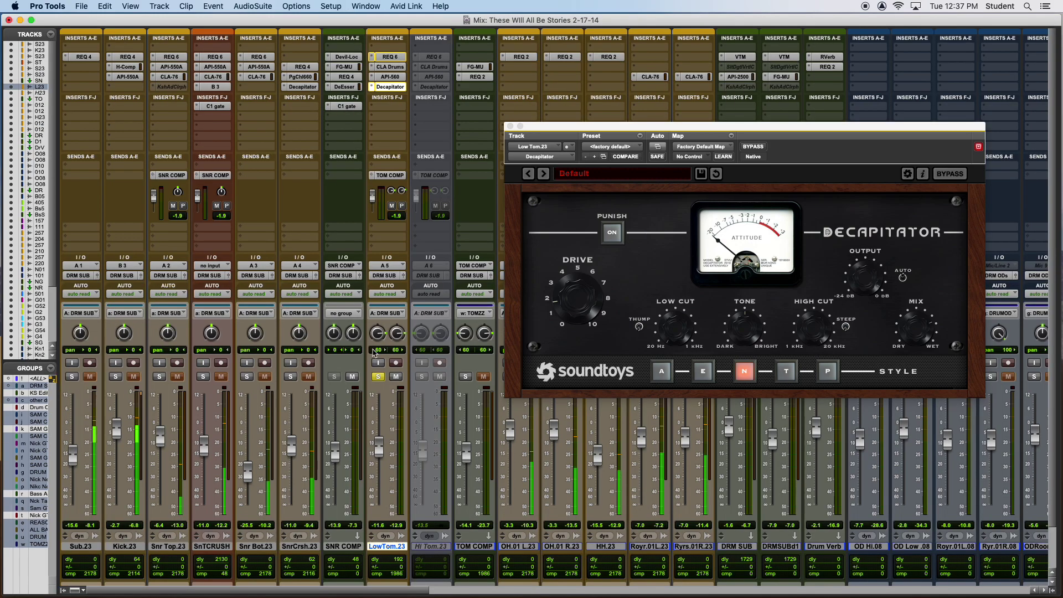
Compare LowTom.23 with all its inserts bypassed and re-enabled, then close the Decapitator window and stop playback.
left_click(391, 57, "shift+super")
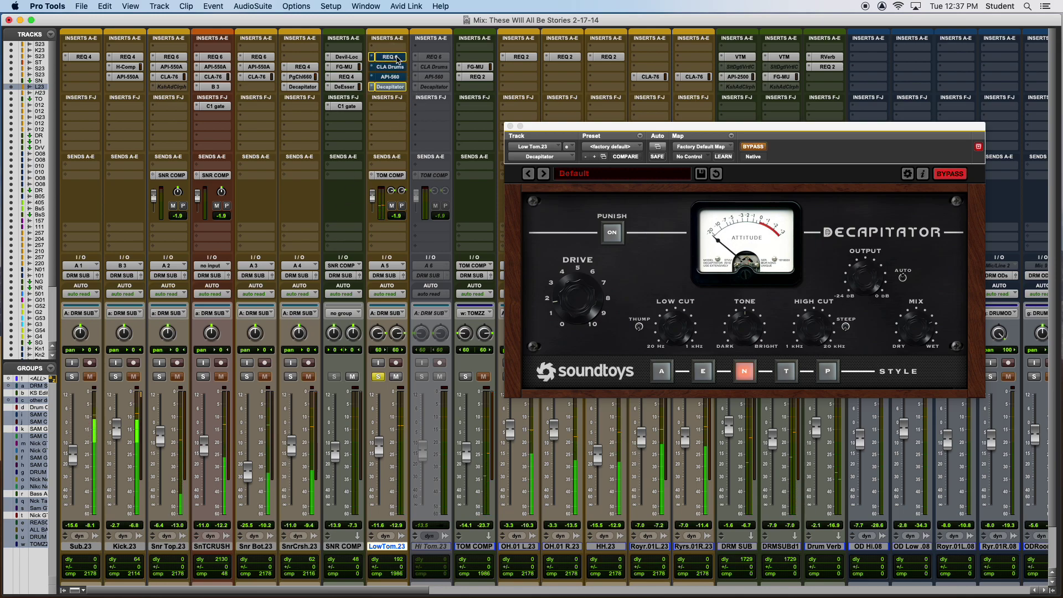
left_click(397, 59, "shift+super")
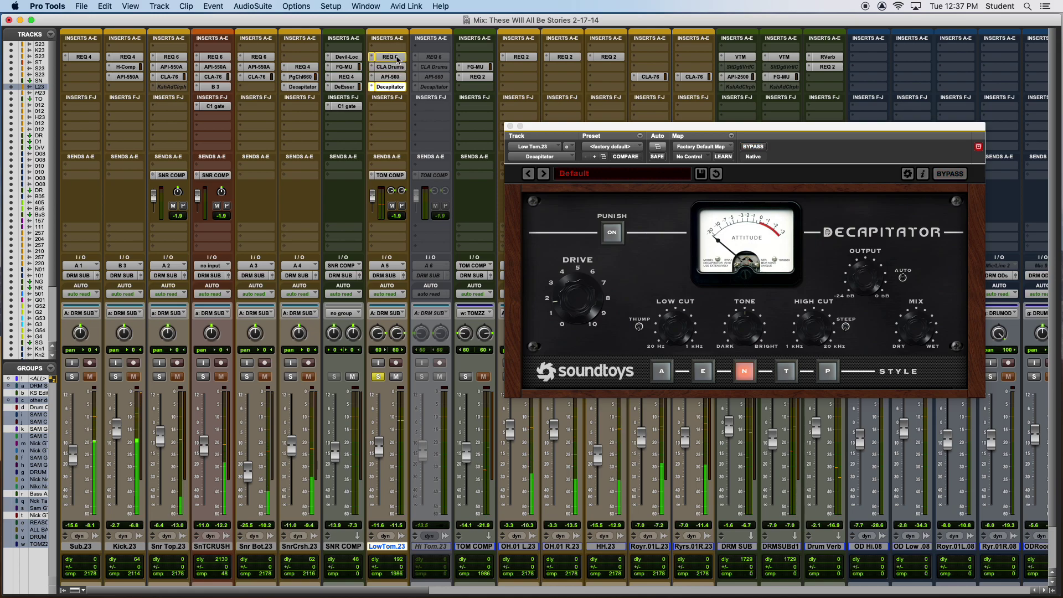
key("super+equal")
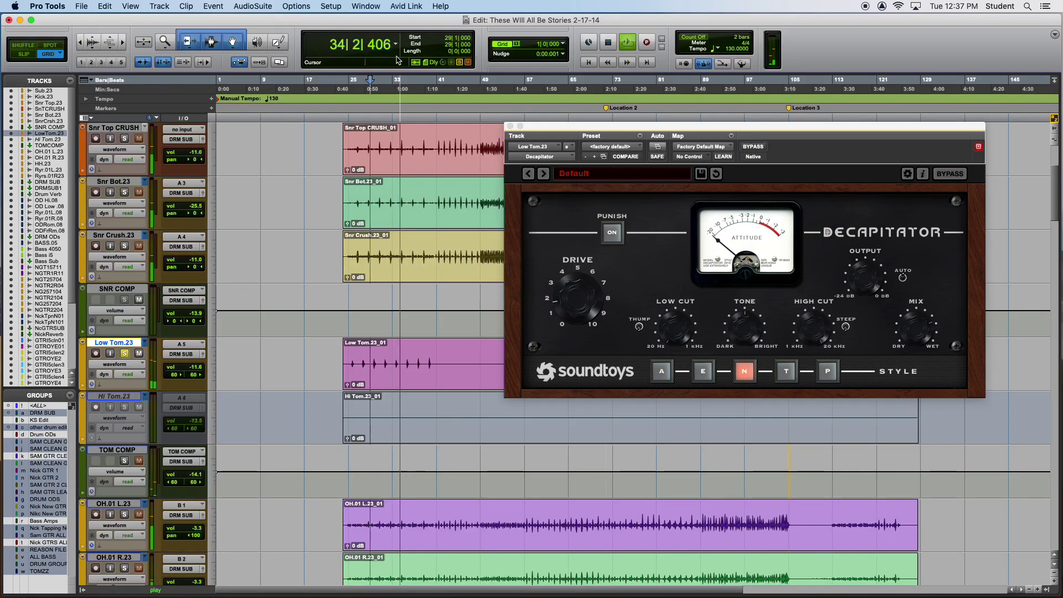
left_click(510, 126)
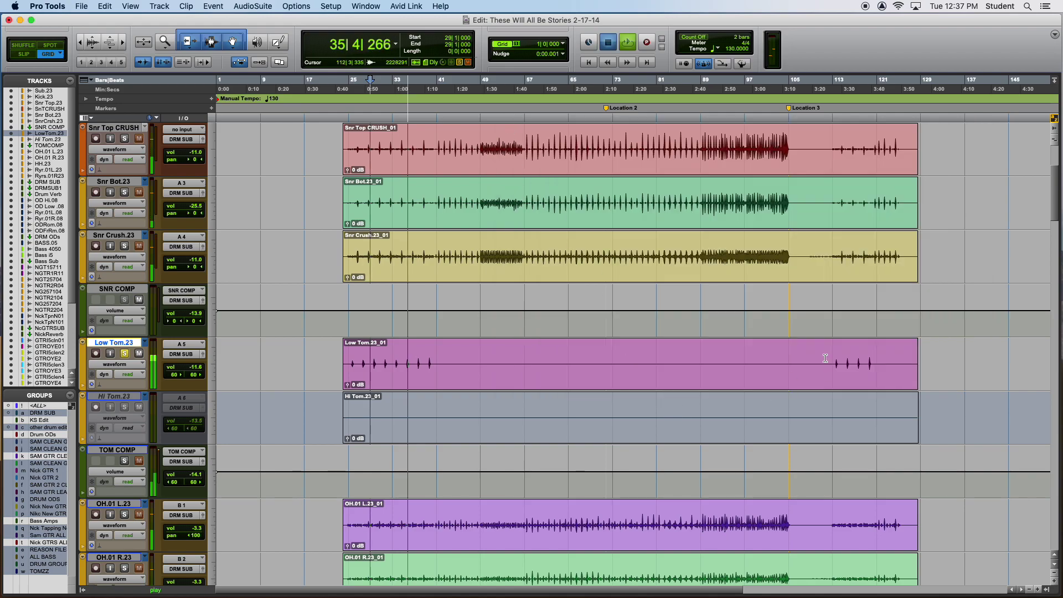
key("space")
key("super+equal")
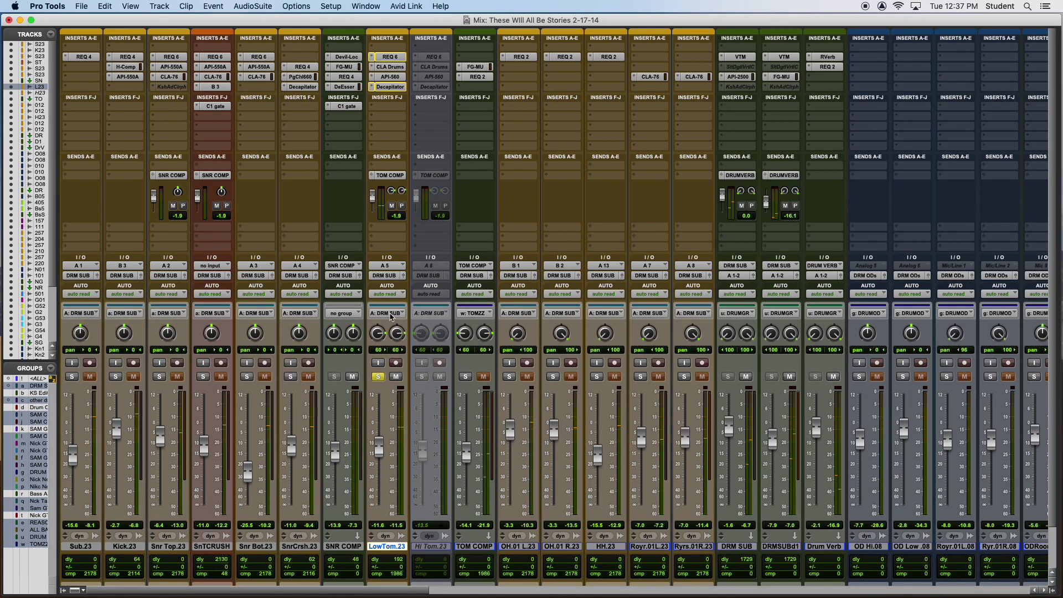
Switch the solo from LowTom.23 to TOM COMP, inspect its FG-MU and REQ 2 plug-ins, and close the plug-in window.
left_click(380, 378)
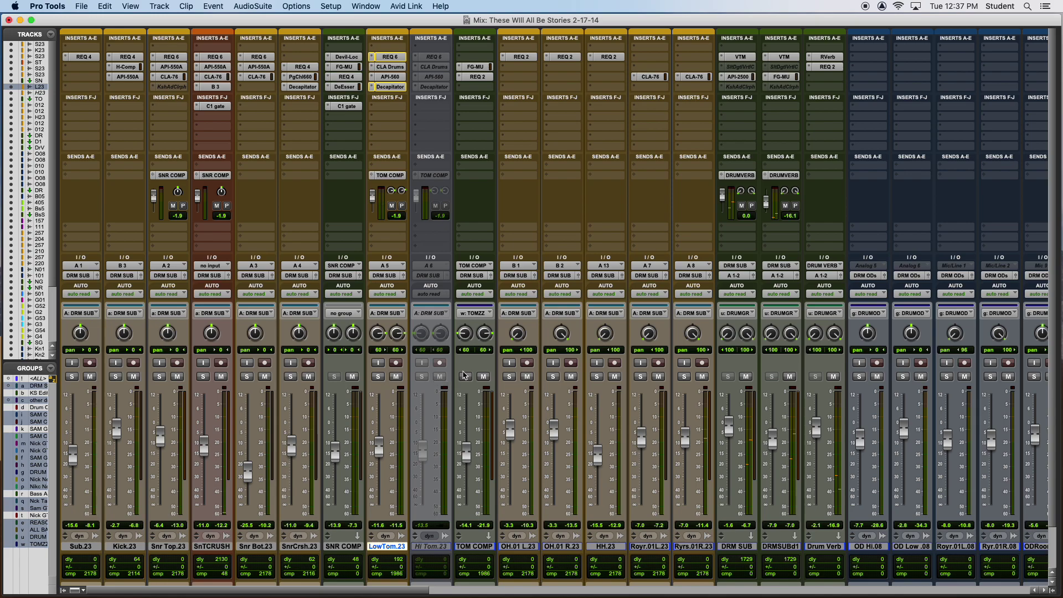
left_click(466, 378)
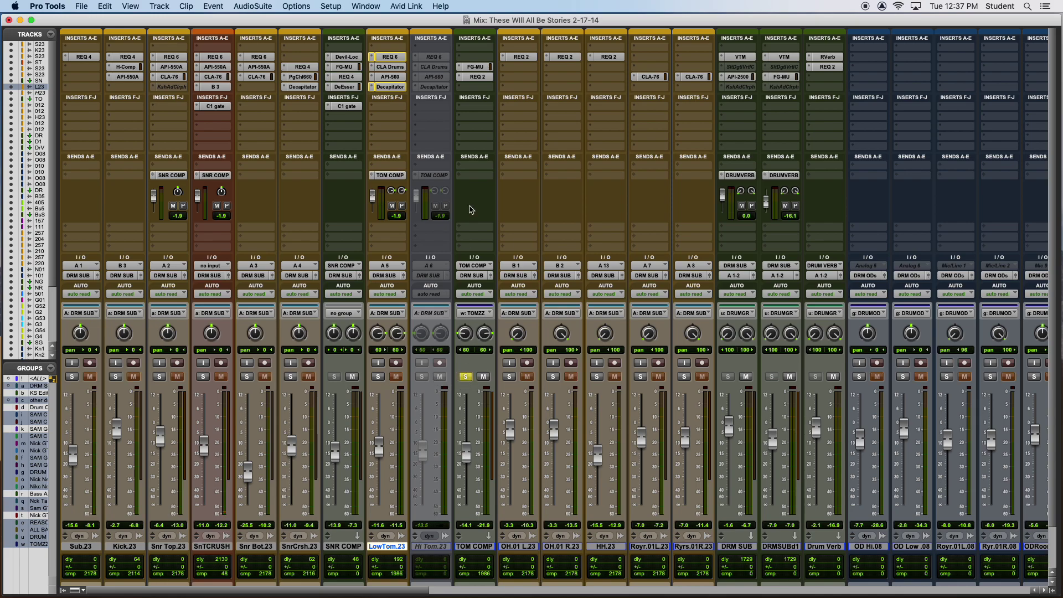
left_click(476, 66)
left_click(478, 76)
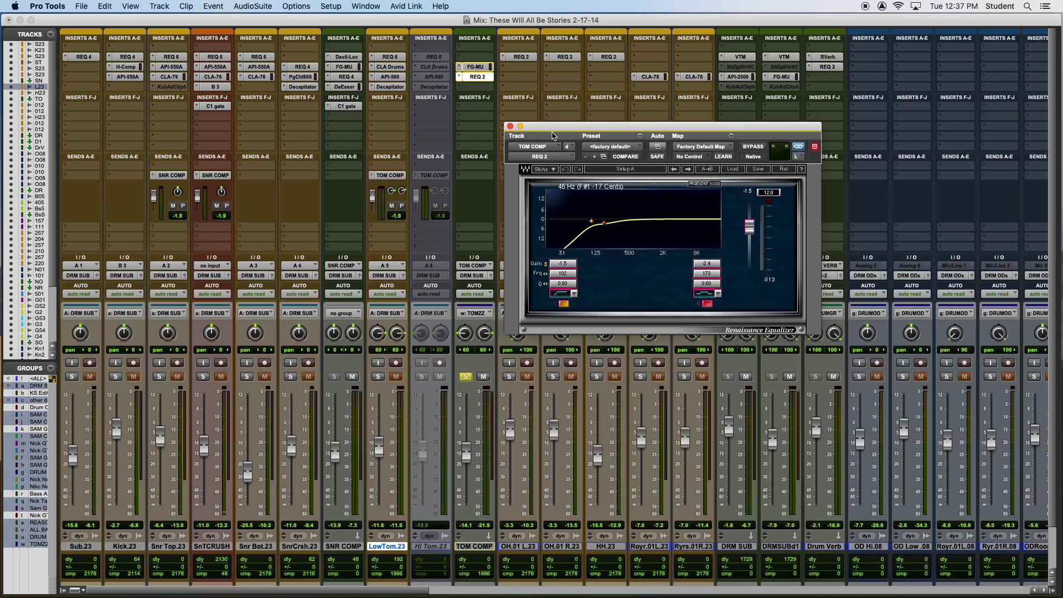
left_click(519, 127)
Switch the solo from TOM COMP to the two overhead tracks, OH.01 L.23 and OH.01 R.23.
left_click(512, 378)
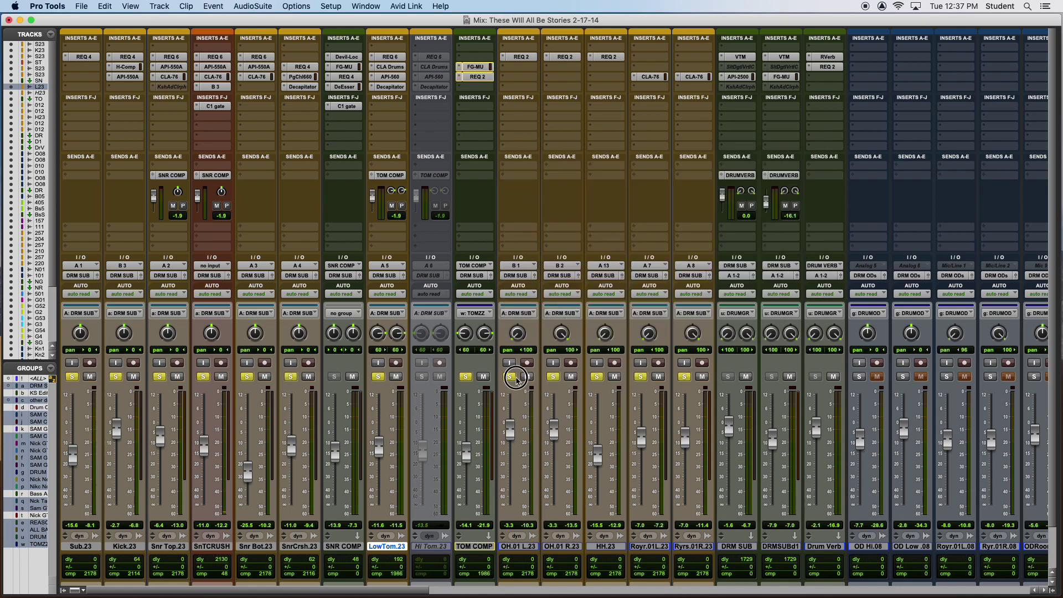
left_click(554, 378)
left_click(467, 378)
left_click(510, 378)
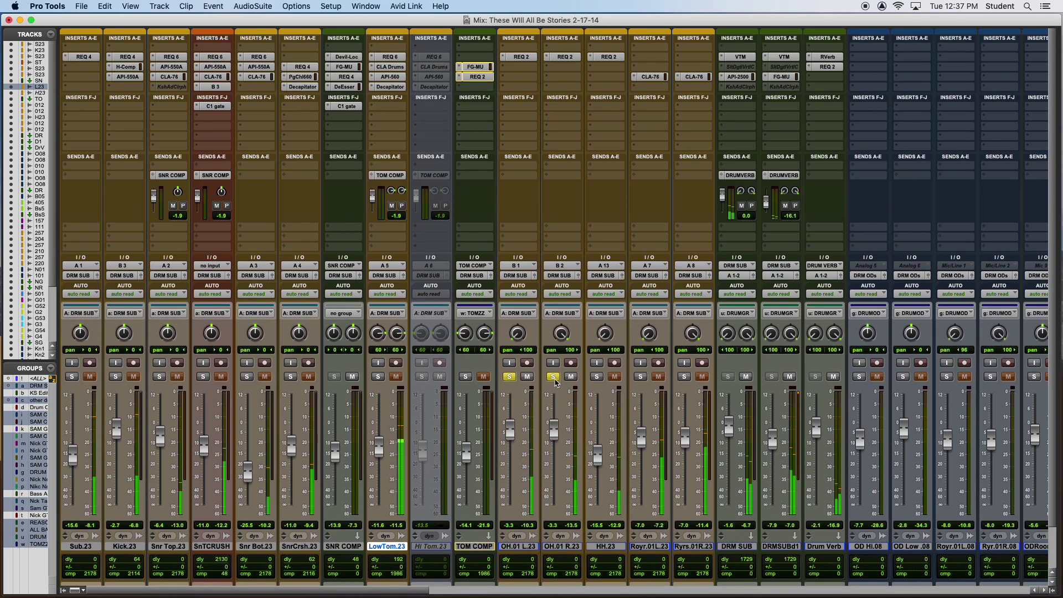
Inspect the REQ 2 equalizers on both overhead tracks and close the plug-in window.
left_click(519, 56)
left_click(555, 58)
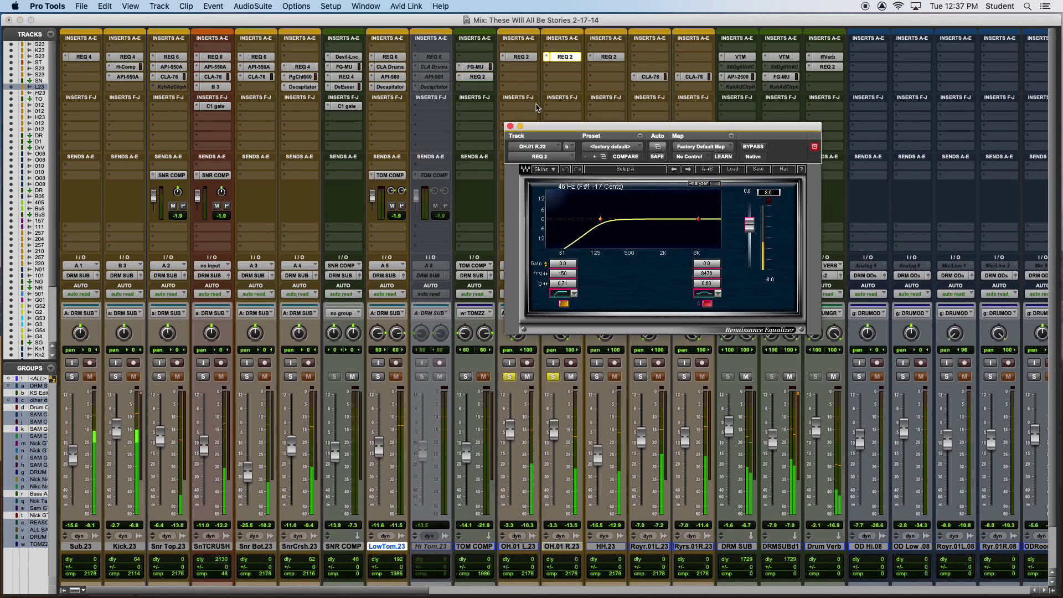
left_click(509, 126)
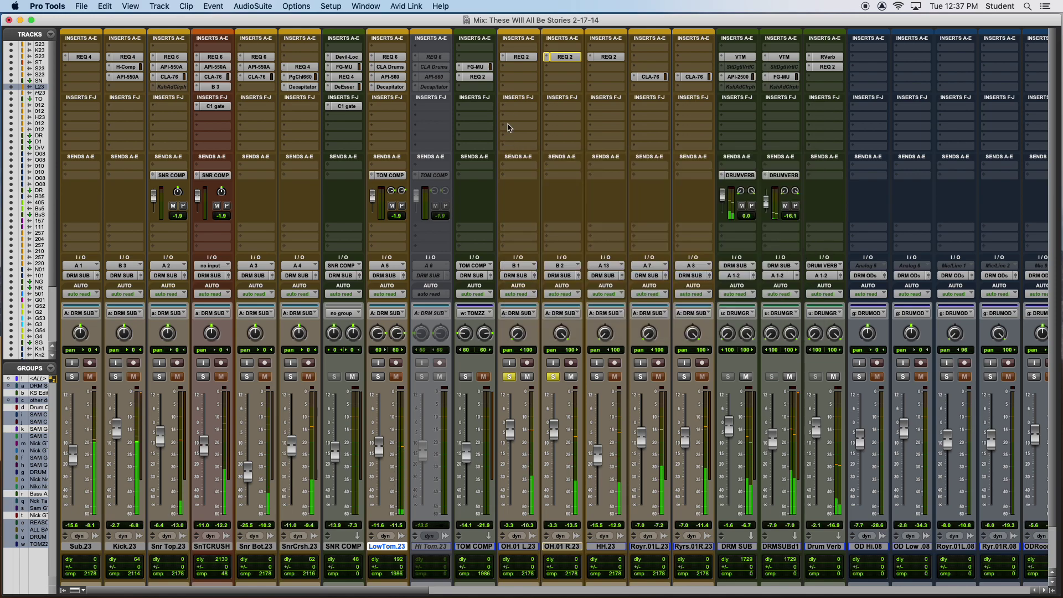
Look over the overhead tracks in the Edit window, restart playback from about bar 57, and return to the mixer.
key("super+equal")
scroll(450, 236, "up", 3)
scroll(434, 261, "down", 6)
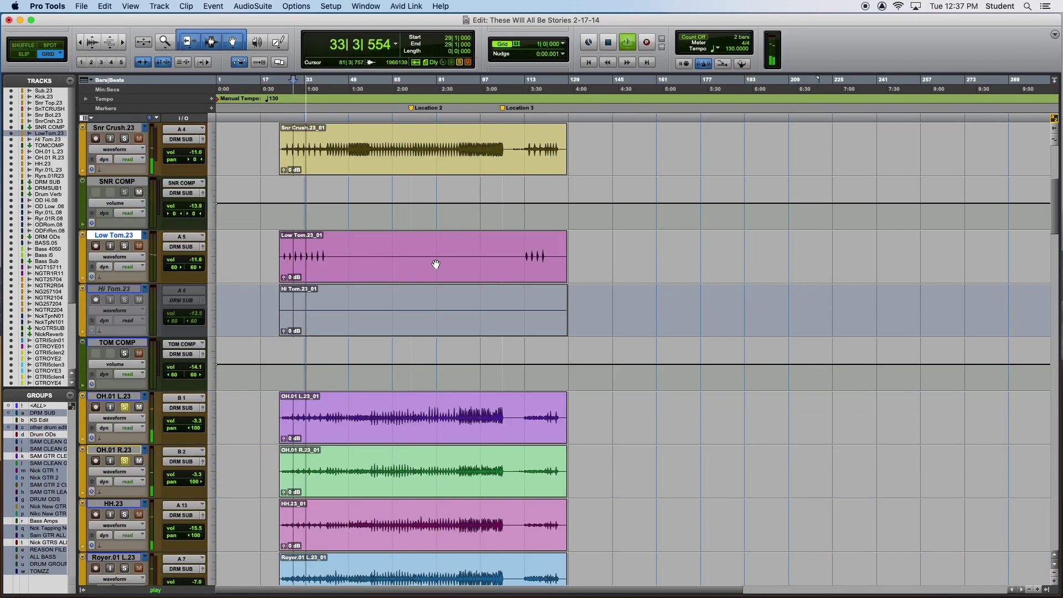
key("super+bracketright")
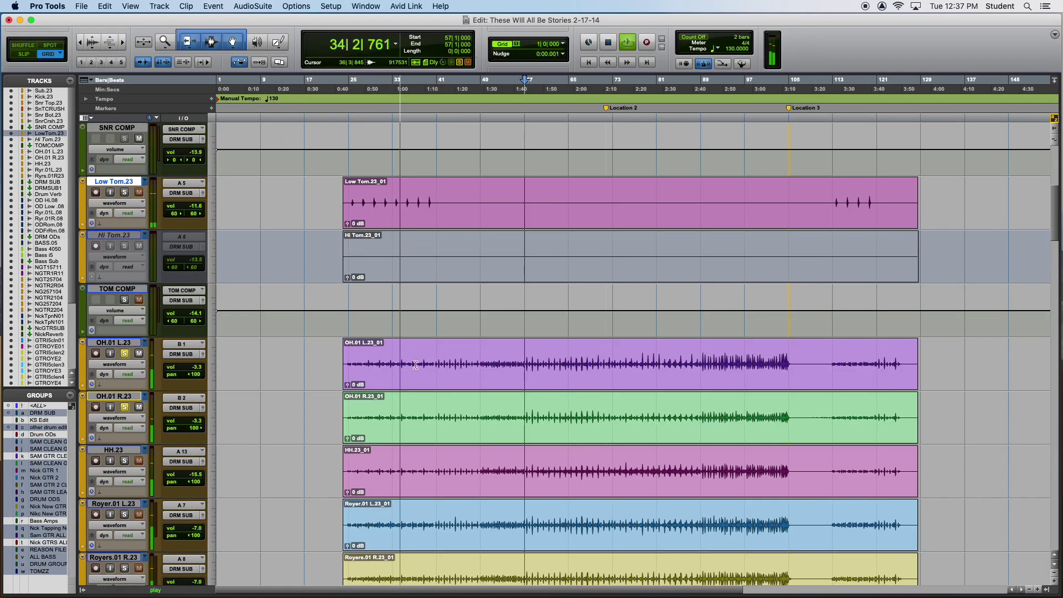
key("space")
left_click(529, 356)
key("space")
key("super+equal")
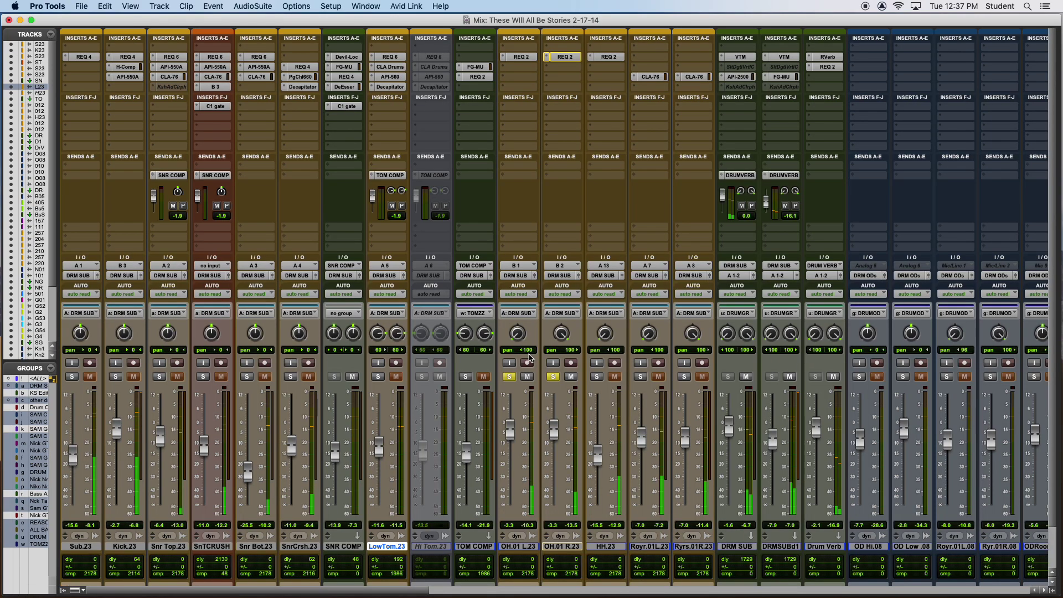
Recheck the REQ 2 equalizer on OH.01 R.23, close it, and switch the solo from the overheads to HH.23 alone.
left_click(529, 57)
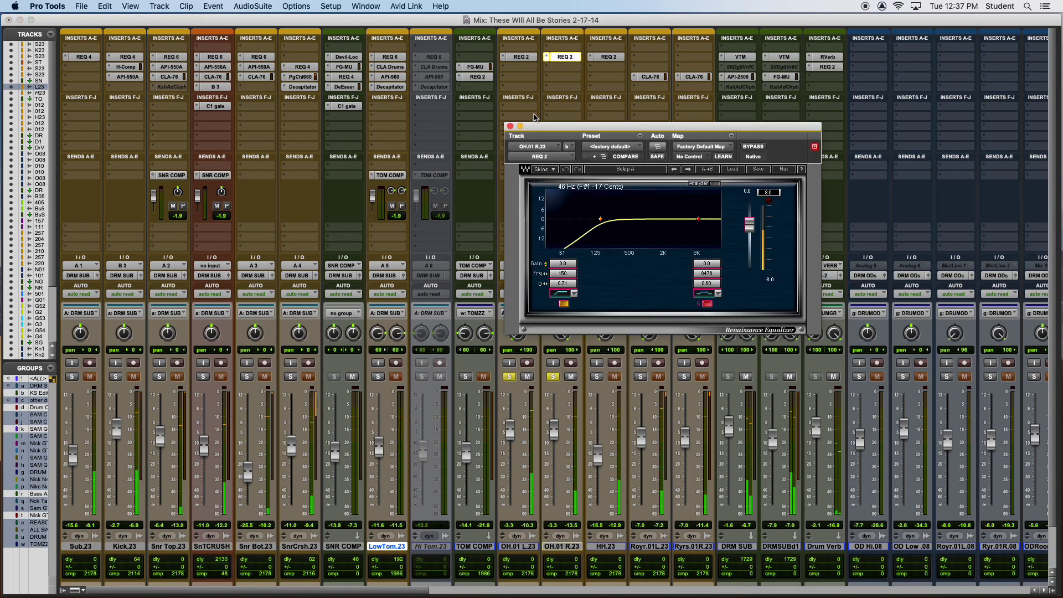
left_click(506, 125)
left_click(597, 376, "super")
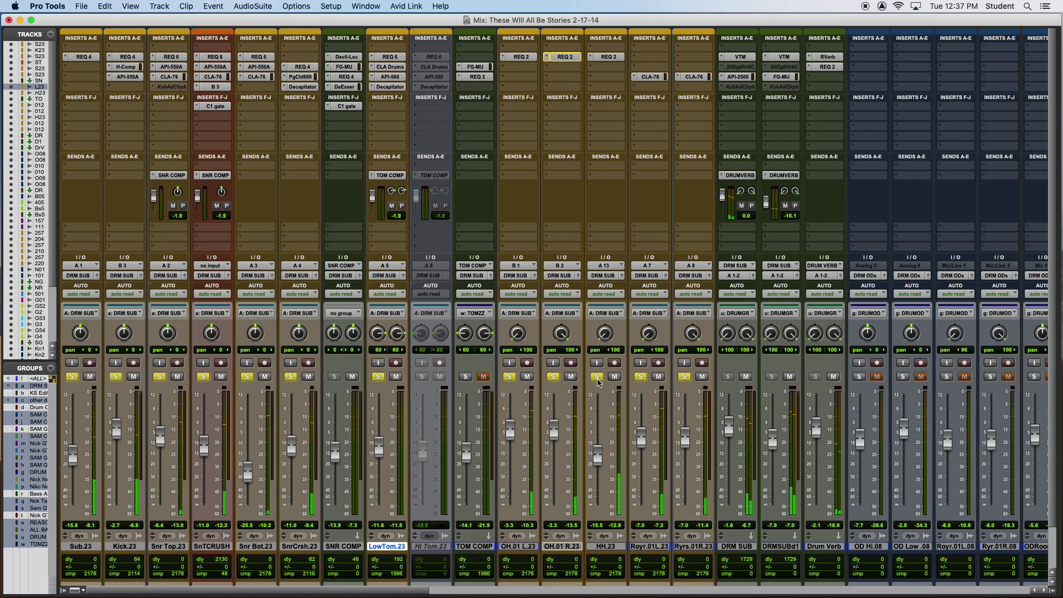
left_click(641, 377)
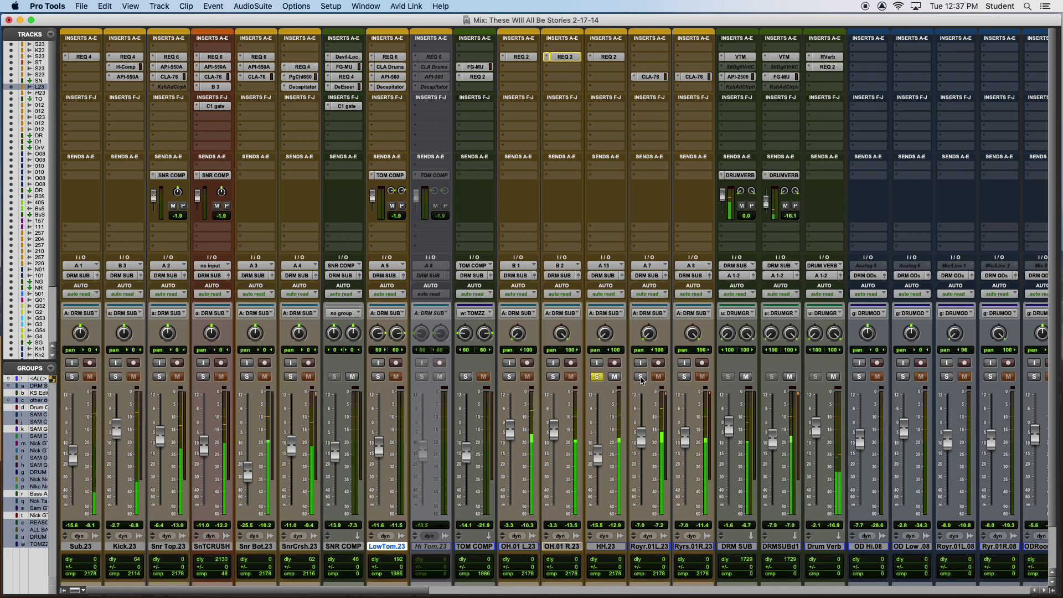
Inspect the REQ 2 equalizer on HH.23, close it, and switch the solo to the two Royer tracks, Royr.01L.23 and Ryrs.01R.23.
left_click(609, 57)
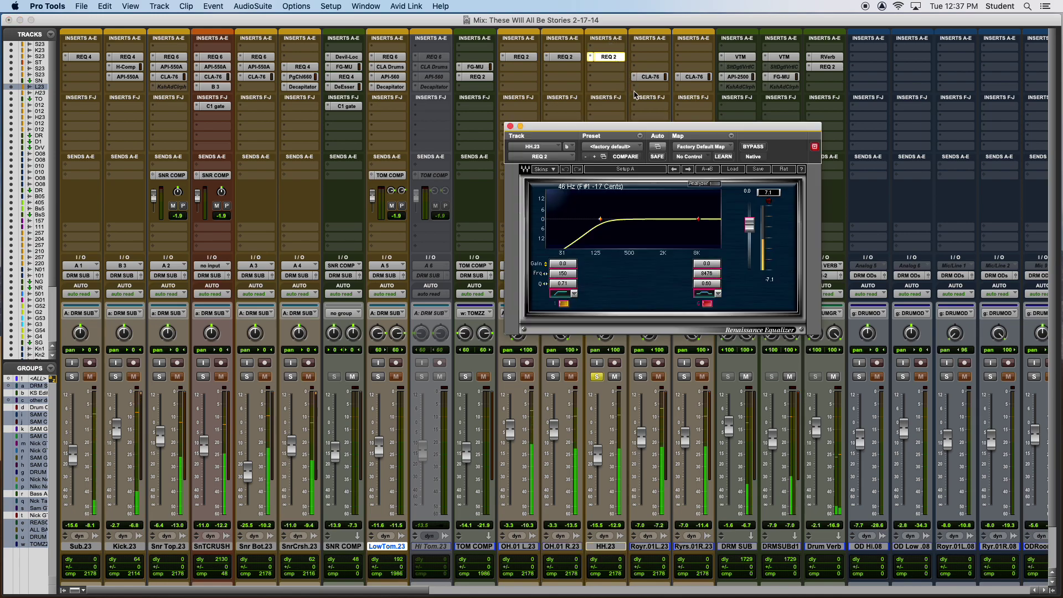
left_click(510, 126)
left_click(597, 377)
left_click(642, 379)
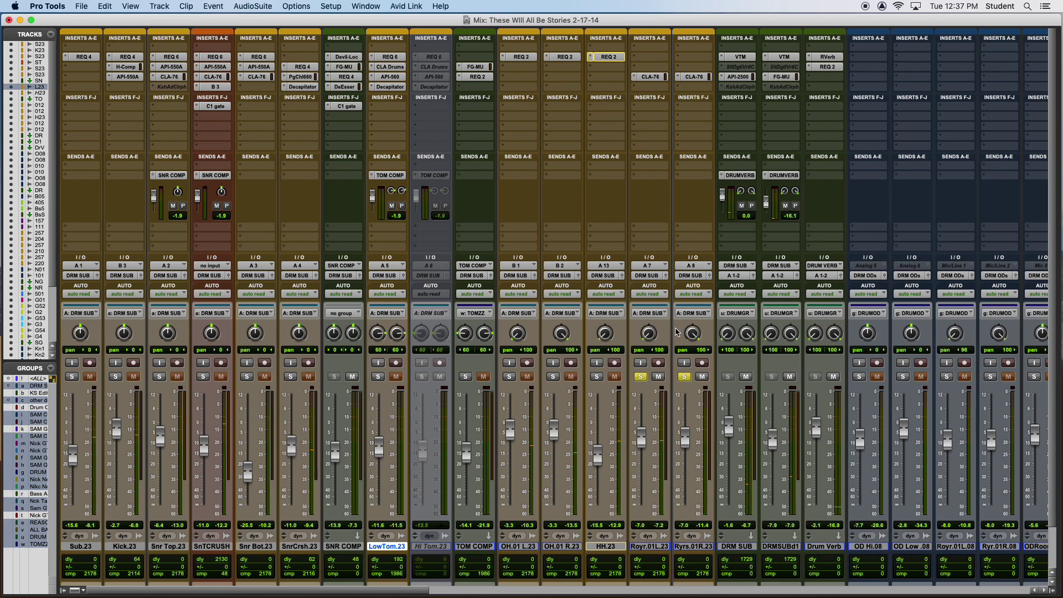
Inspect and compare the CLA-76 compressors on the two Royer tracks, moving the plug-in window clear of their inserts.
left_click(650, 76)
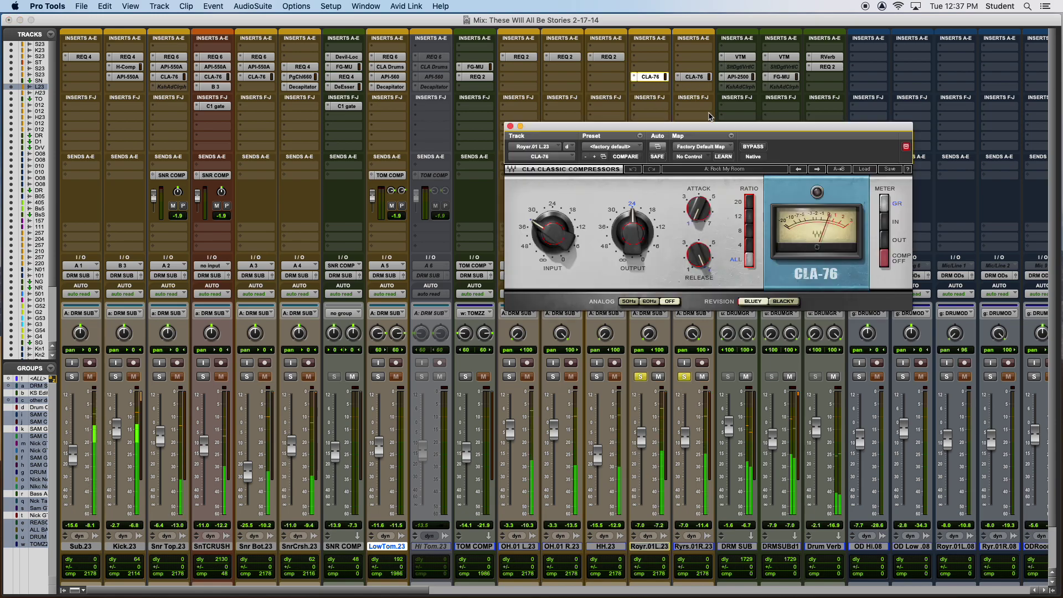
left_click_drag(711, 128, 457, 125)
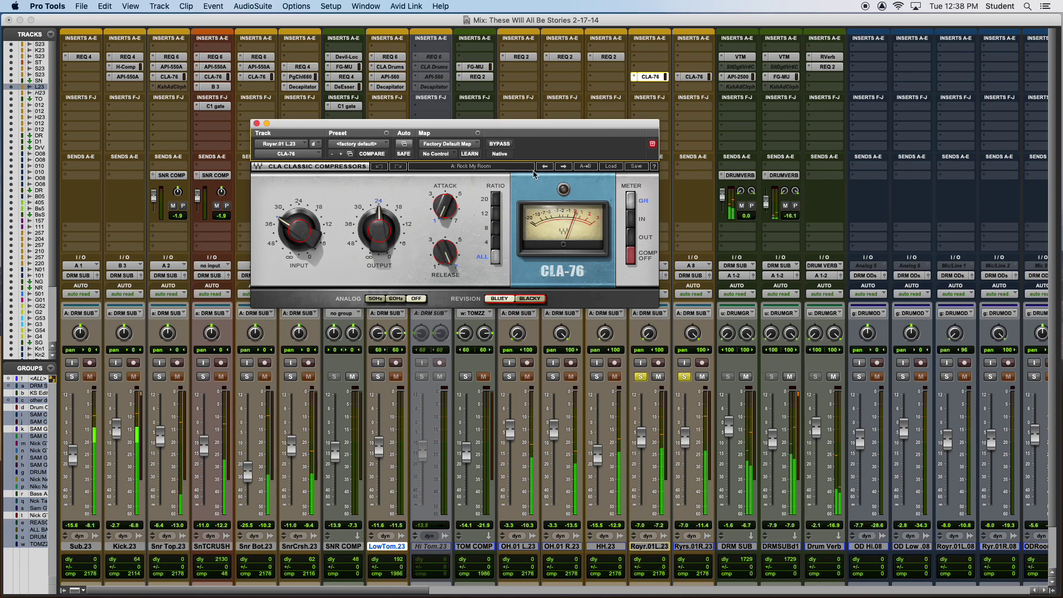
left_click(694, 76)
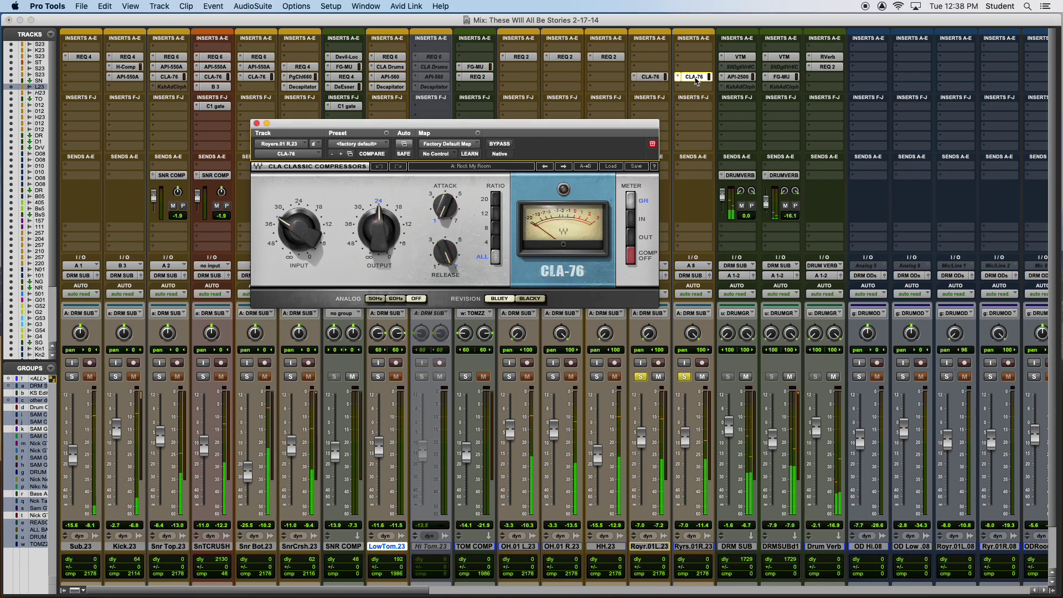
left_click(663, 77)
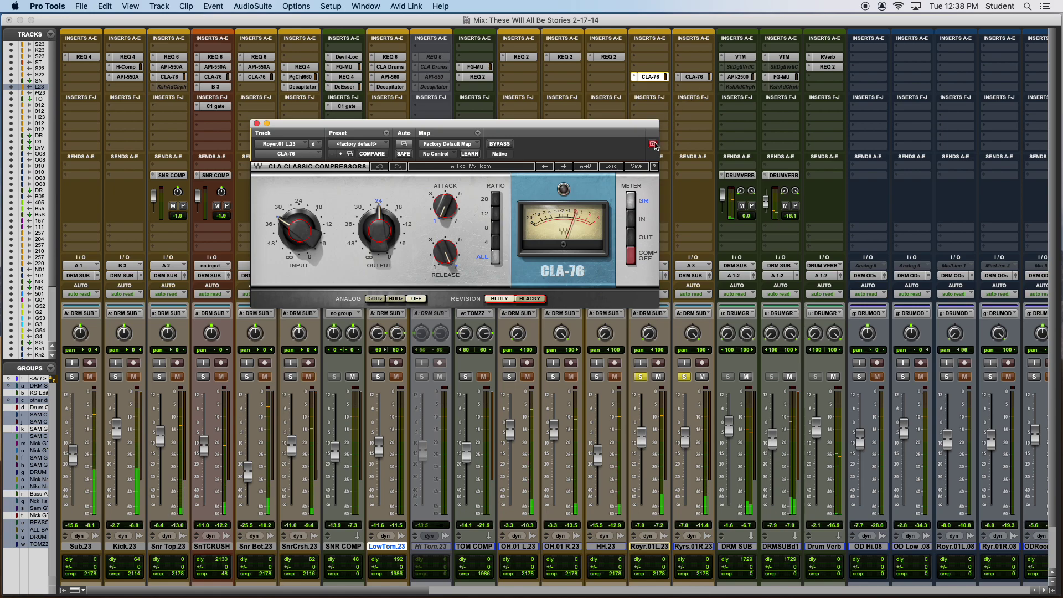
Close the CLA-76 window, set the playback start to bar 72 in the Edit window, and look over the overhead and Royer clips.
key("super+equal")
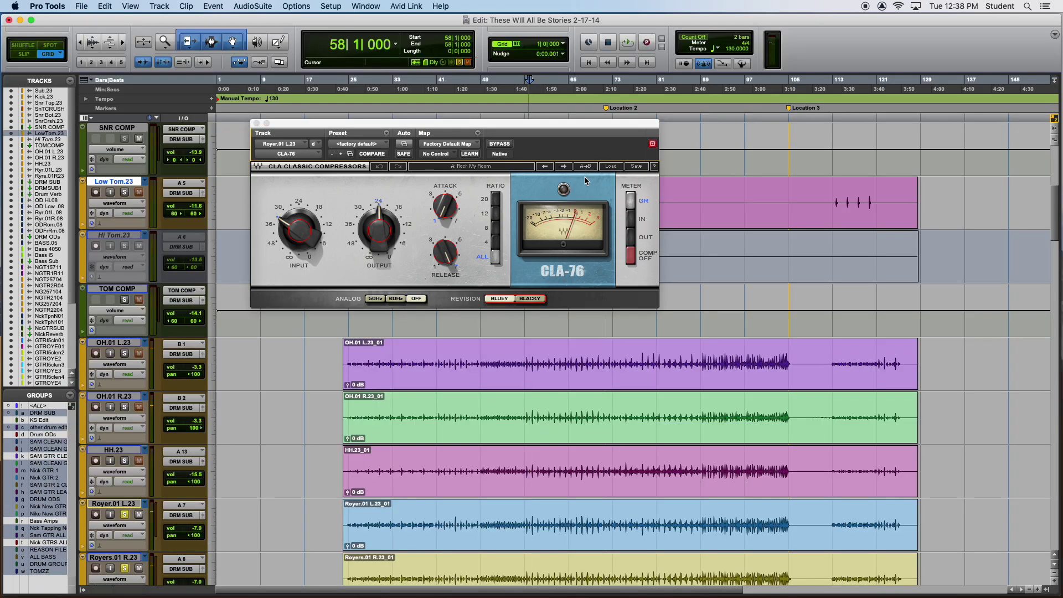
left_click(256, 124)
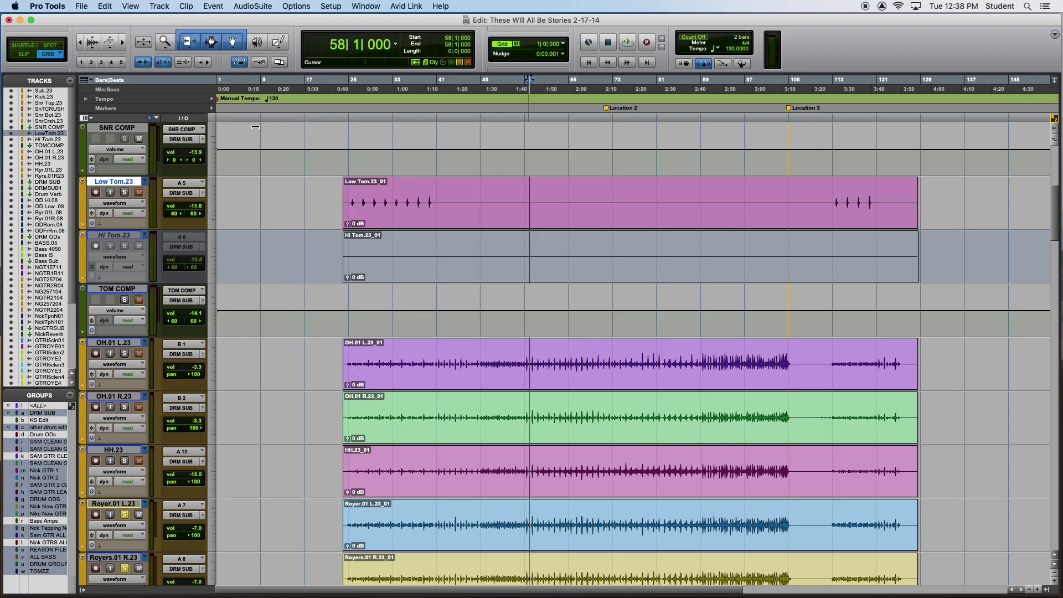
left_click(608, 353)
key("super+bracketleft")
key("t")
scroll(444, 371, "up", 5)
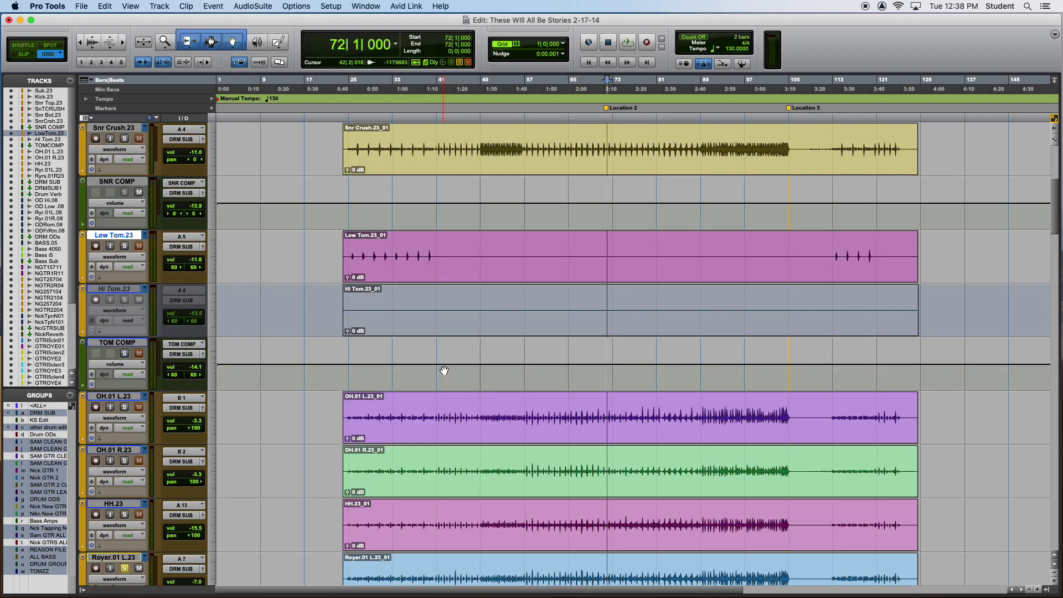
key("r")
scroll(444, 370, "down", 12)
scroll(444, 371, "up", 4)
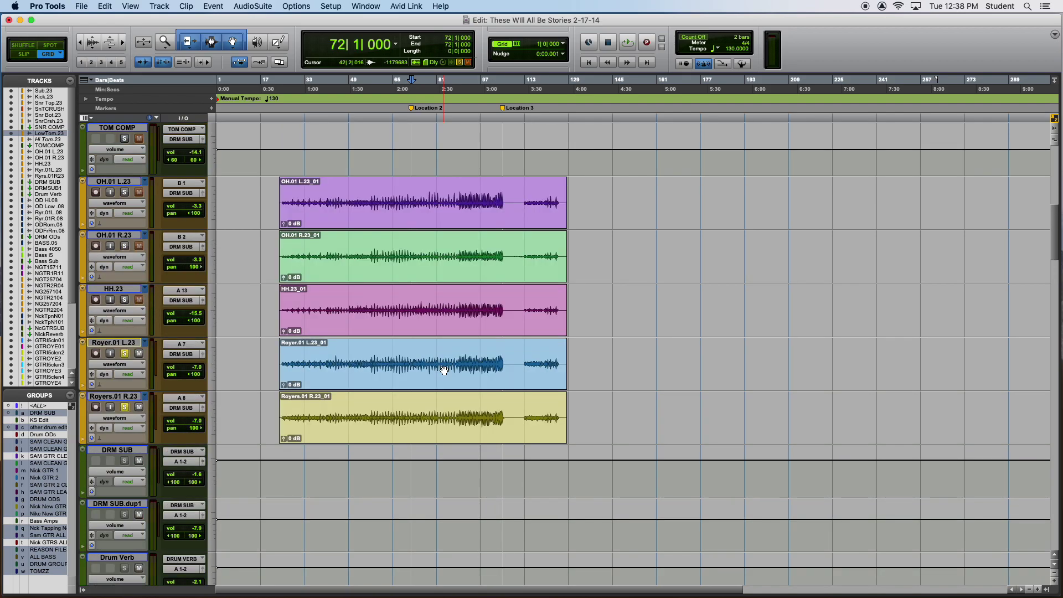
Return to the mixer, solo the whole drum group, and start playback from bar 72.
key("super+equal")
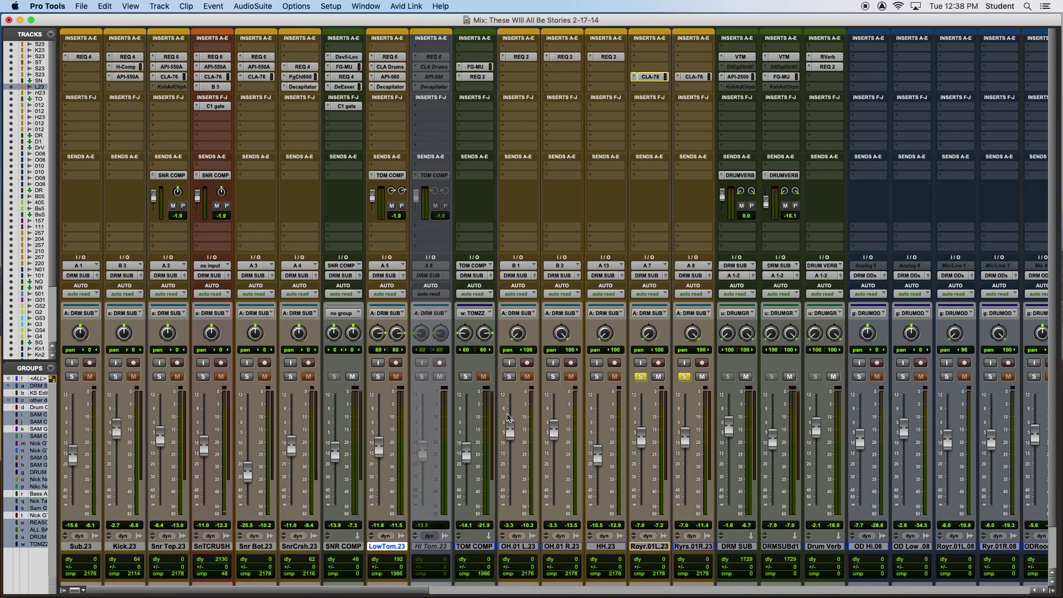
left_click(598, 377)
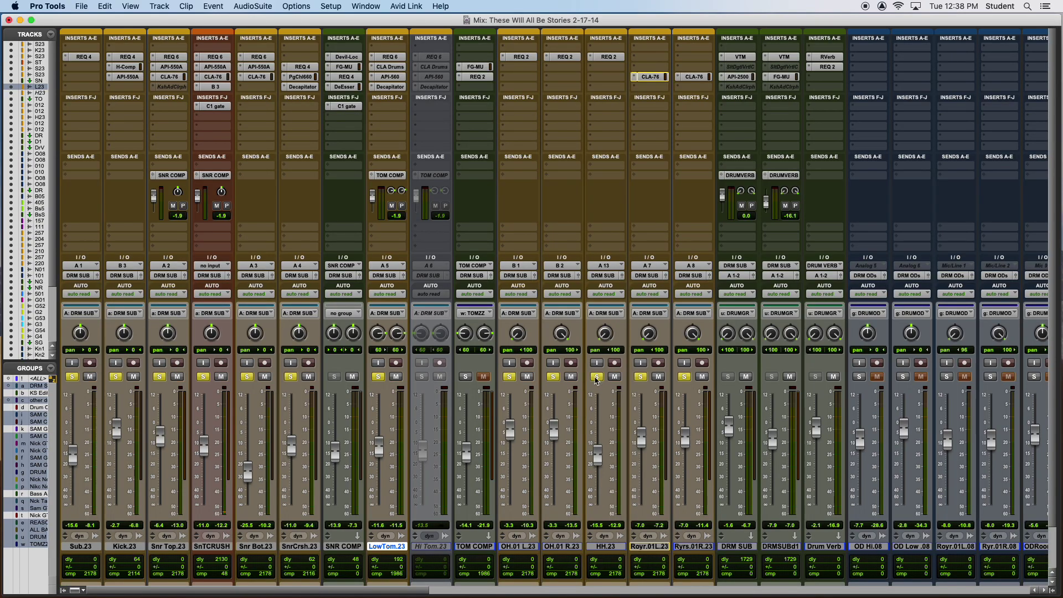
key("space")
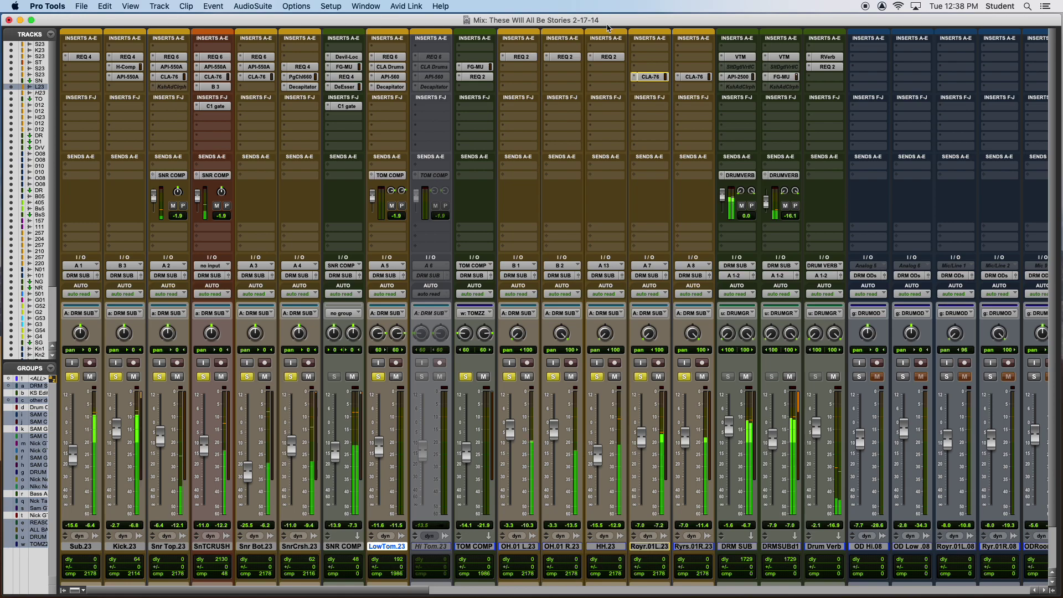
Inspect the API-2500 on DRM SUB and the VTM and FG-MU plug-ins on DRMSUBd1 during playback.
left_click(738, 76)
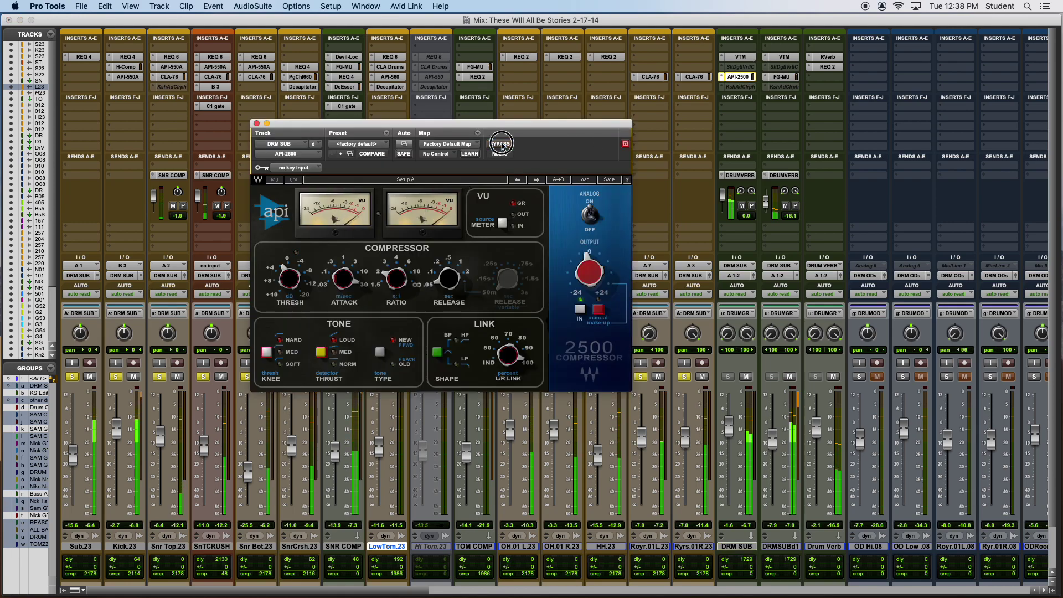
left_click(722, 77)
mouse_move(776, 79)
key("Escape")
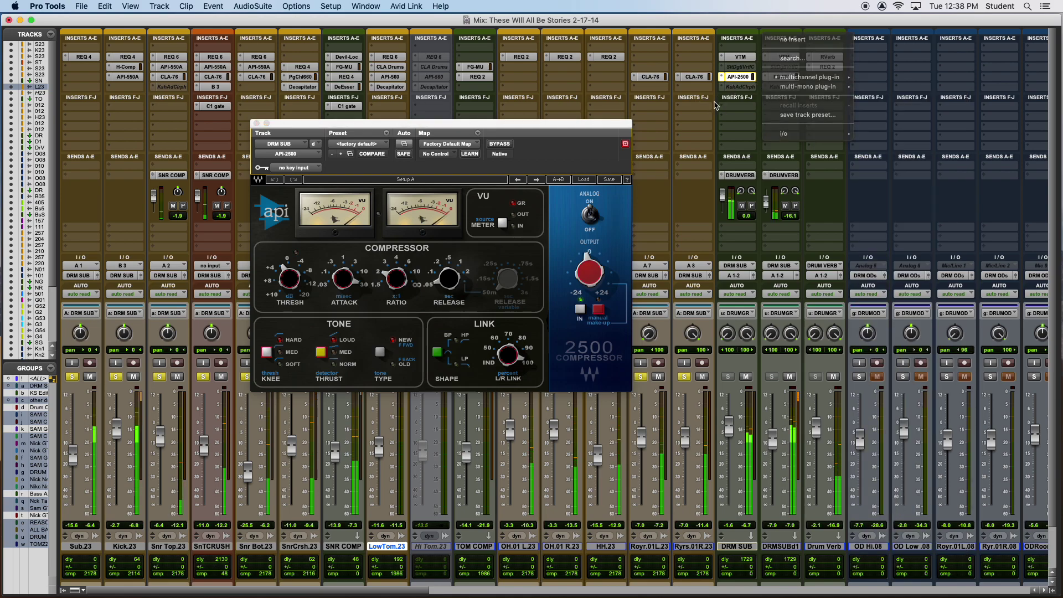
left_click(741, 57)
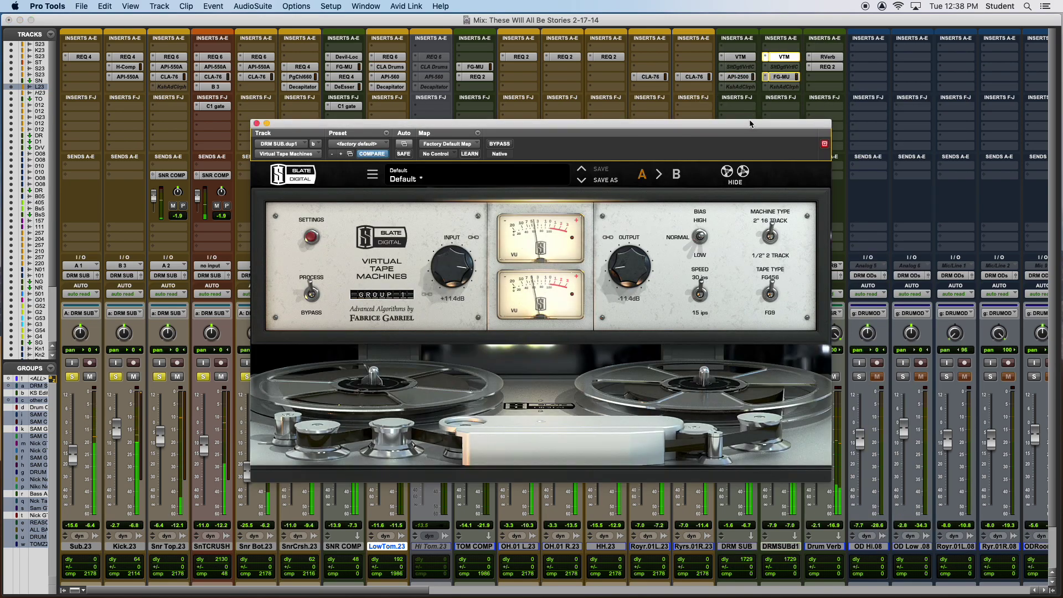
left_click(774, 57)
left_click(781, 76)
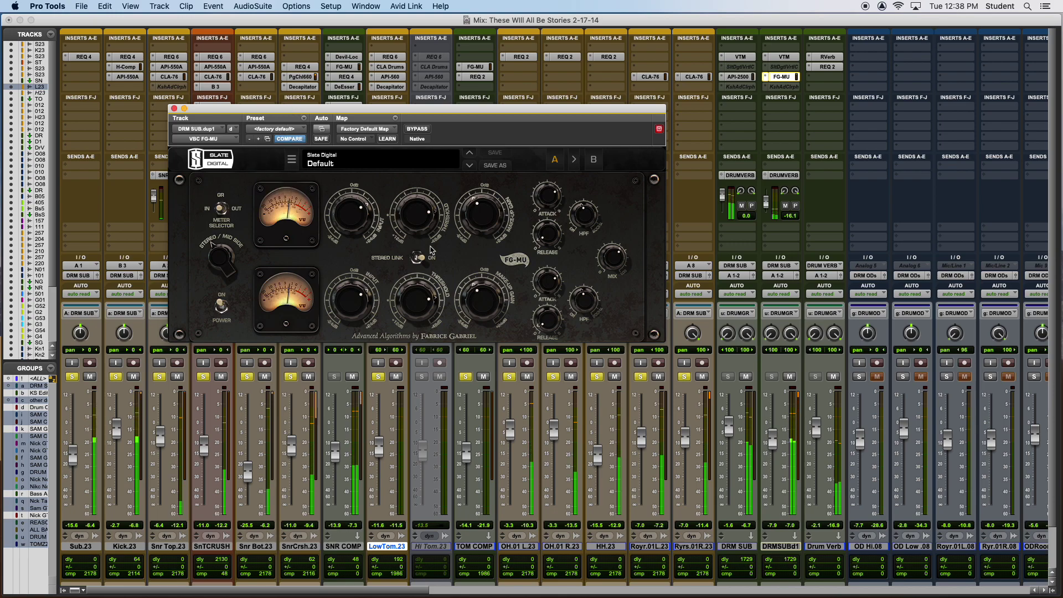
Mute and unmute DRMSUBd1 repeatedly to compare the drums with and without it, and close the FG-MU window.
left_click(791, 377)
left_click(791, 377)
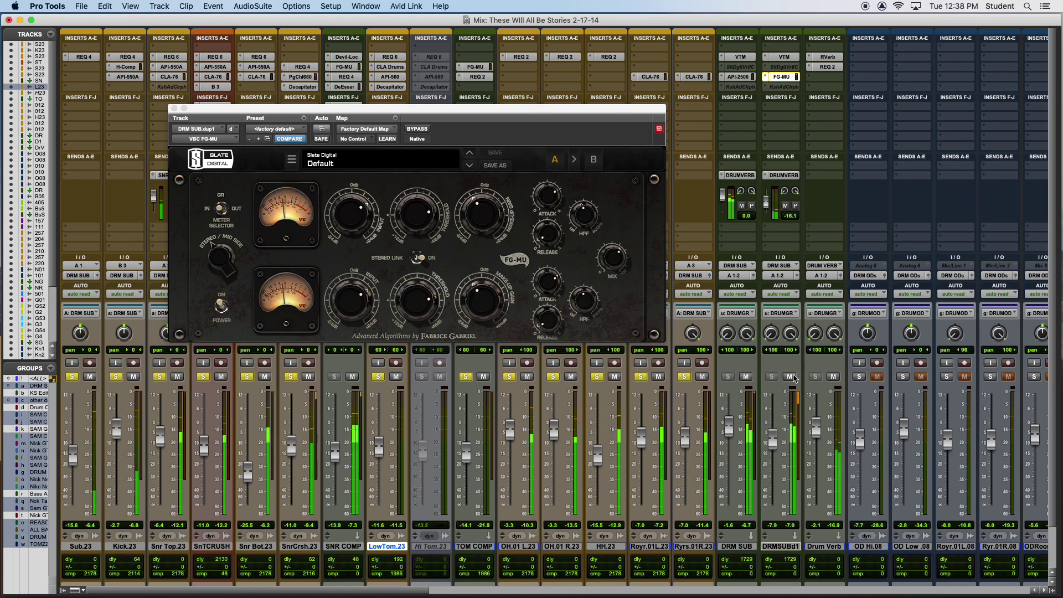
left_click(791, 377)
left_click(791, 377)
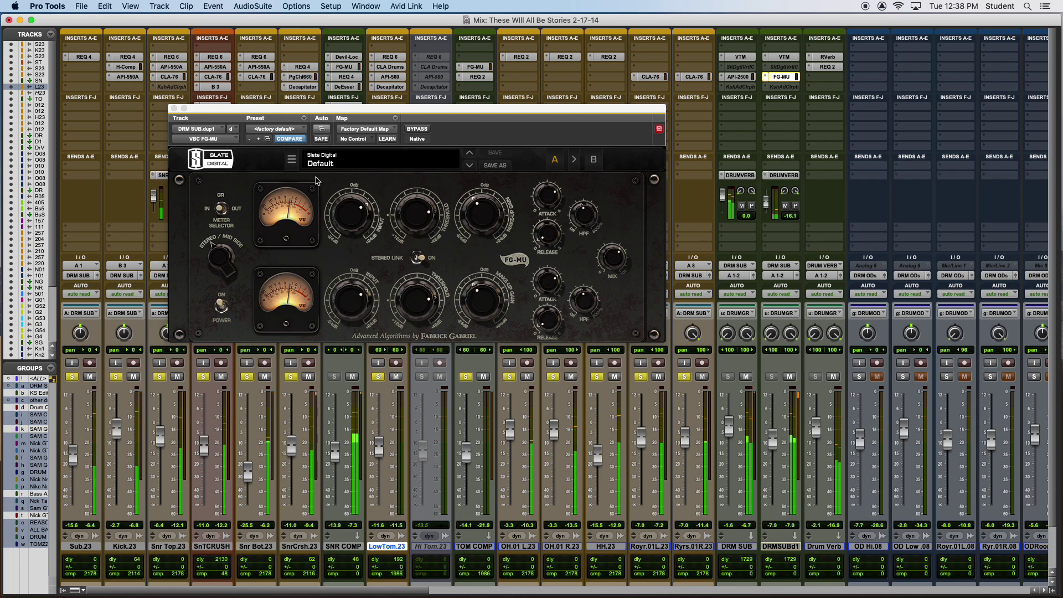
left_click(174, 109)
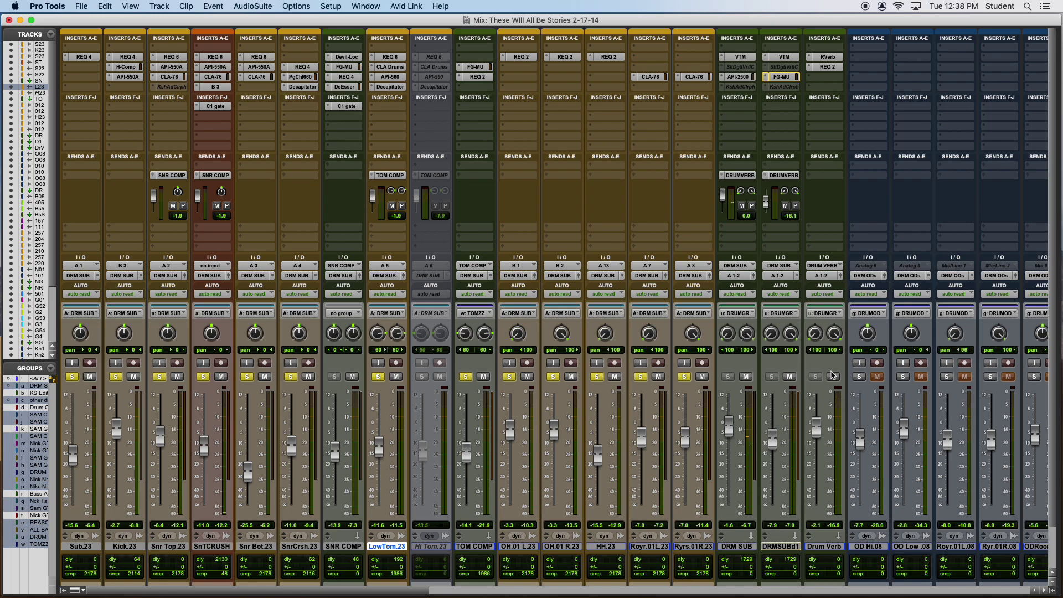
Inspect the RVerb reverb on Drum Verb and restart playback to hear it on the drums.
left_click(820, 57)
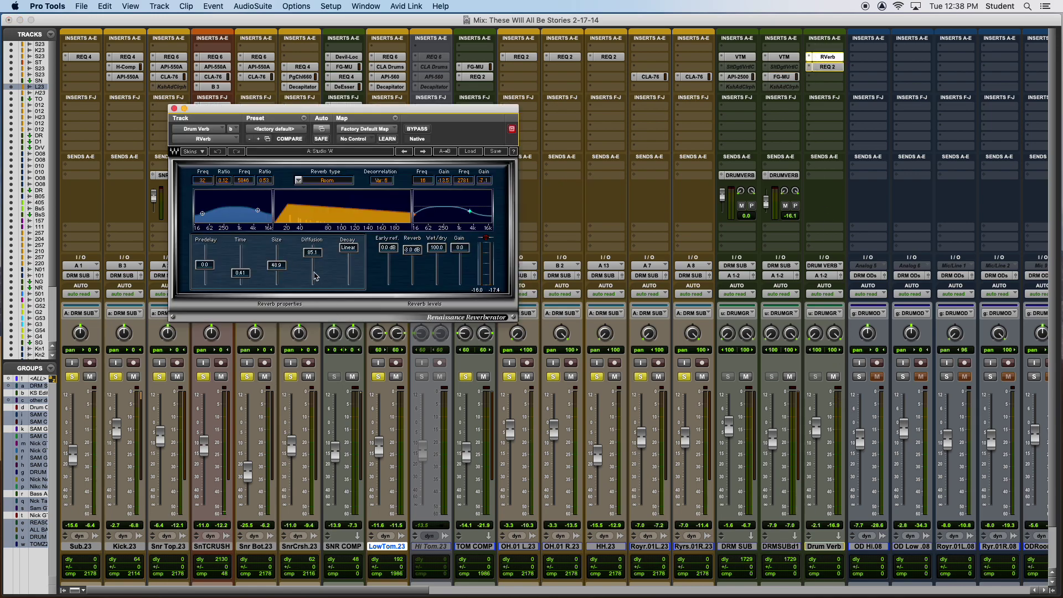
key("space")
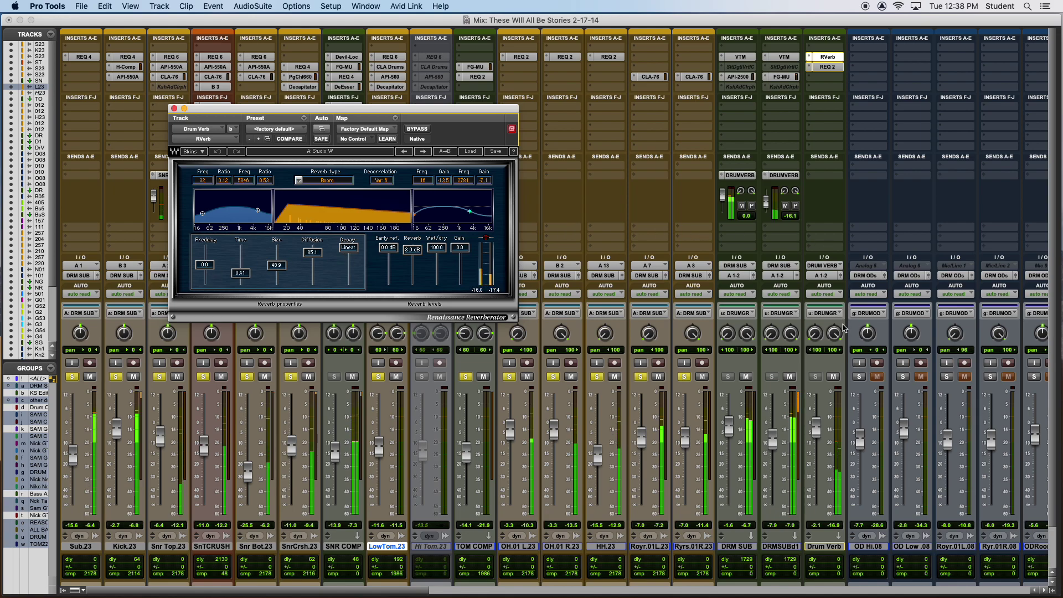
left_click(846, 327)
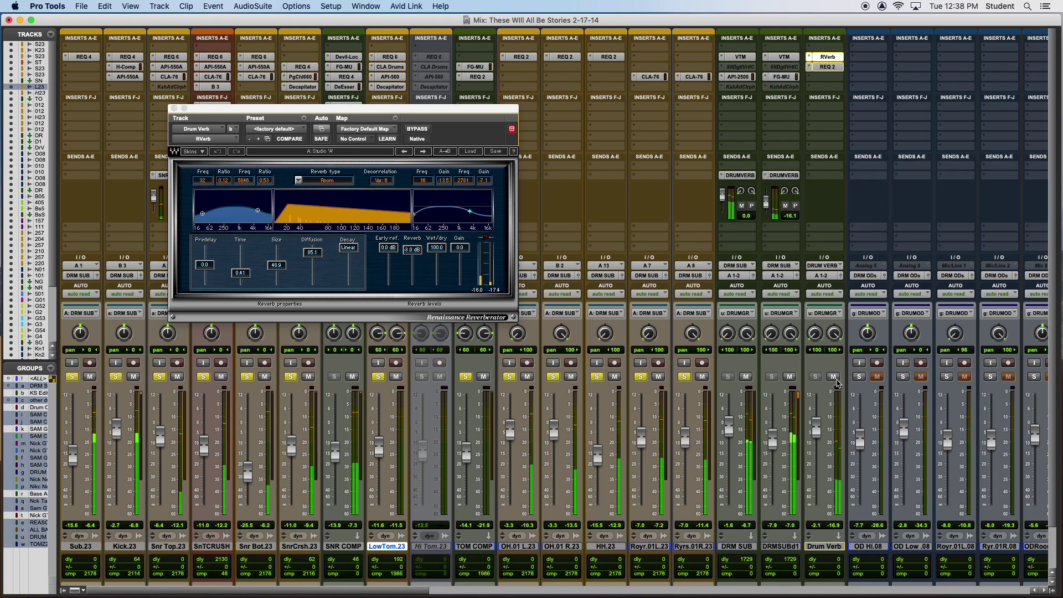
Clear the drum group's solos, close the RVerb window, and solo the six overdub tracks from OD Hi.08 to ODFrRm.08.
left_click(686, 377)
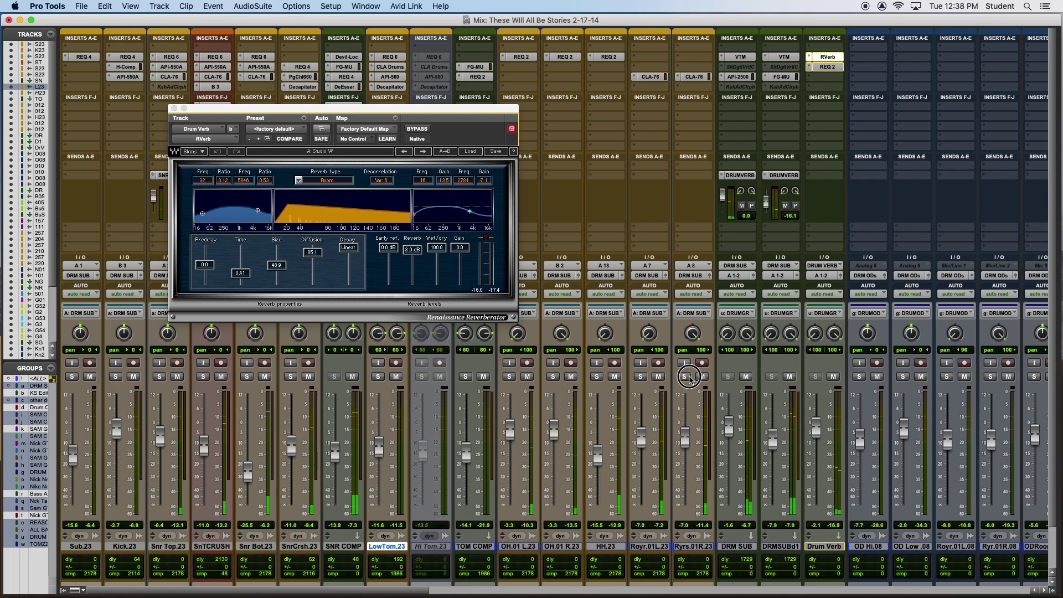
left_click(173, 108)
scroll(263, 179, "right", 10)
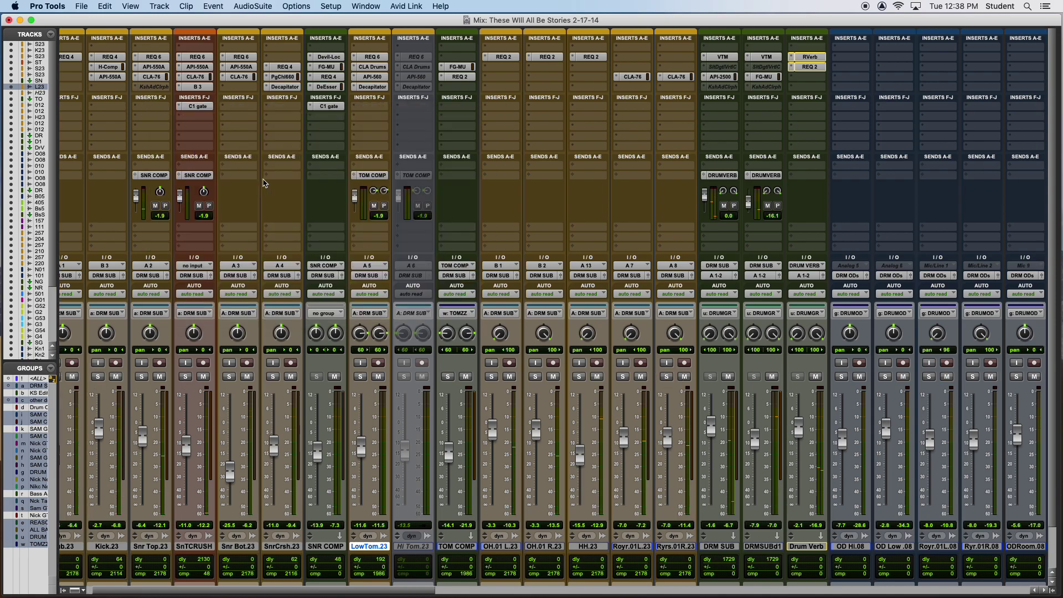
left_click(461, 548)
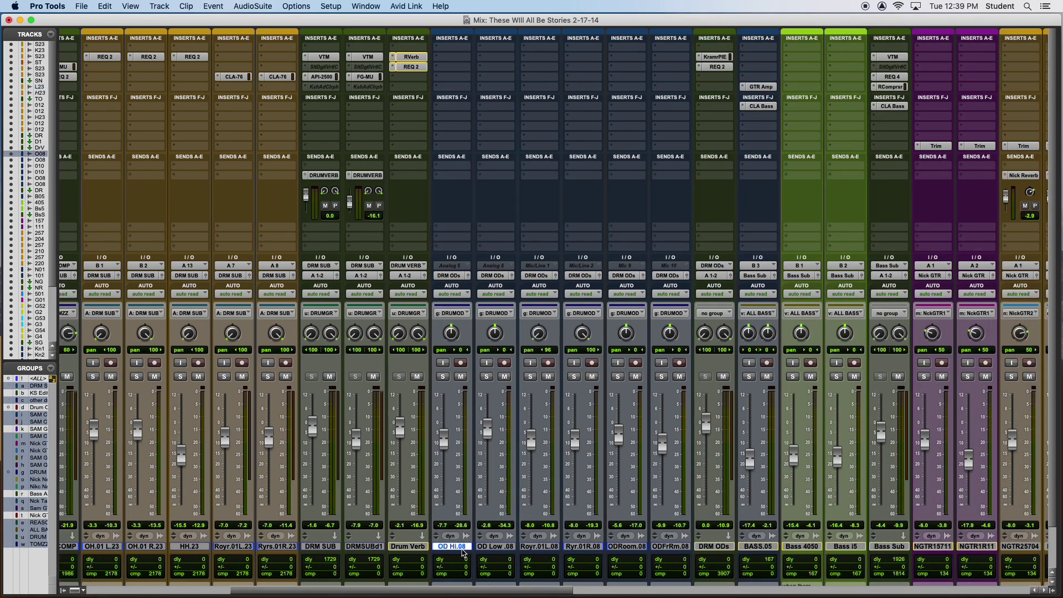
left_click(659, 546, "shift")
left_click(663, 377)
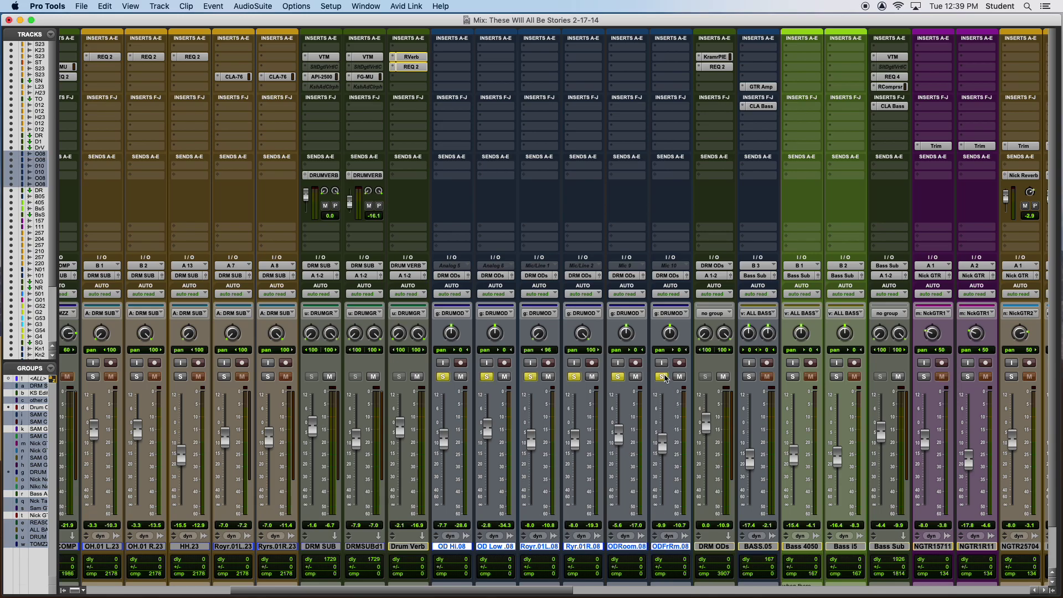
Find the drum overdub clips in the Edit window, play them from bar 101, and return to the mixer.
key("super+equal")
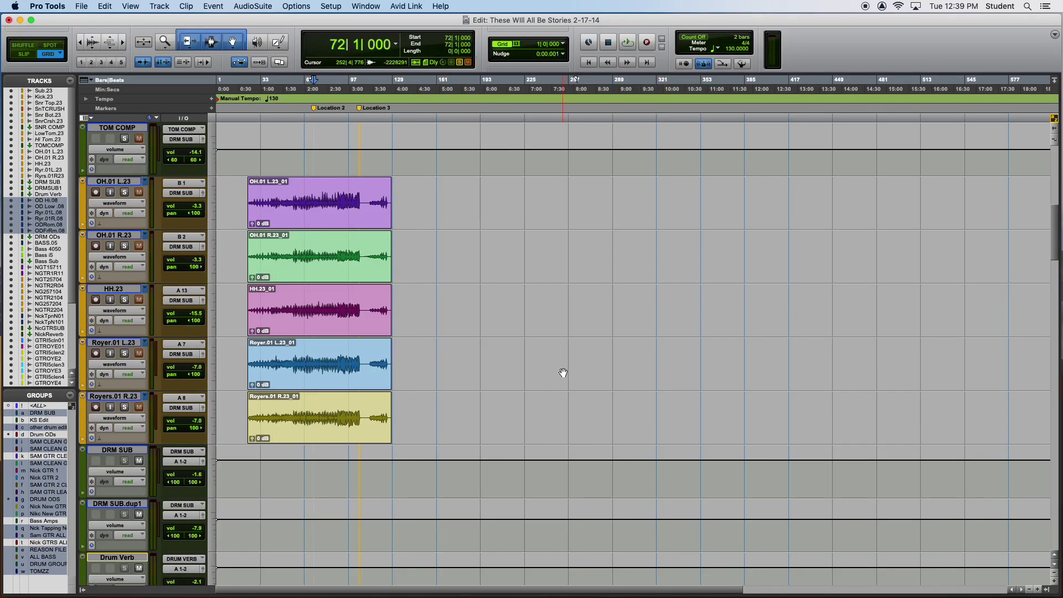
scroll(561, 376, "down", 15)
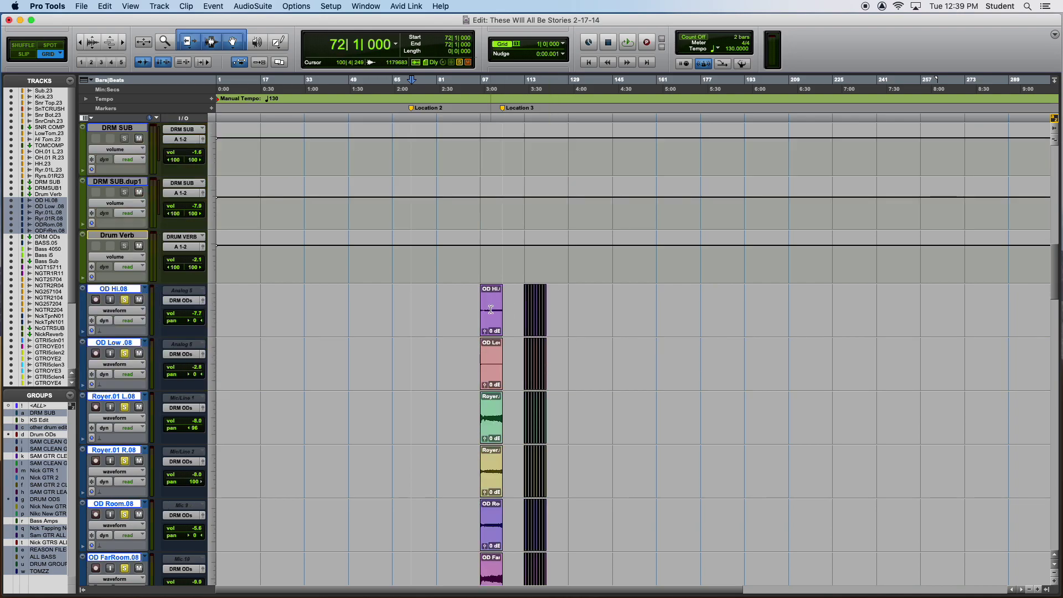
left_click(490, 309)
key("super+bracketright")
key("space")
key("super+equal")
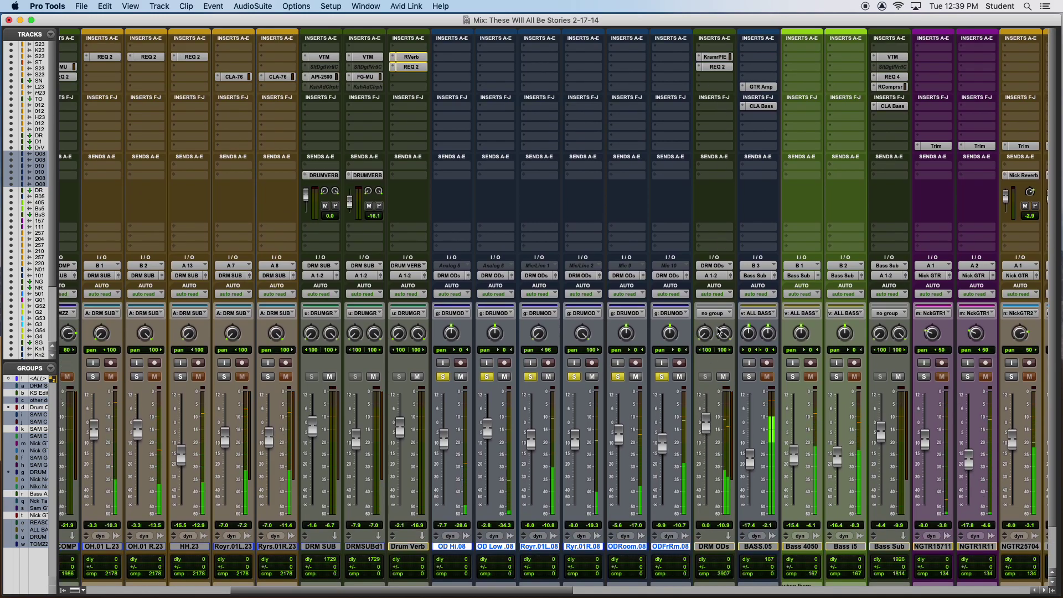
Restart playback from the start of the overdub clips at about bar 97 and return to the mixer.
key("super+equal")
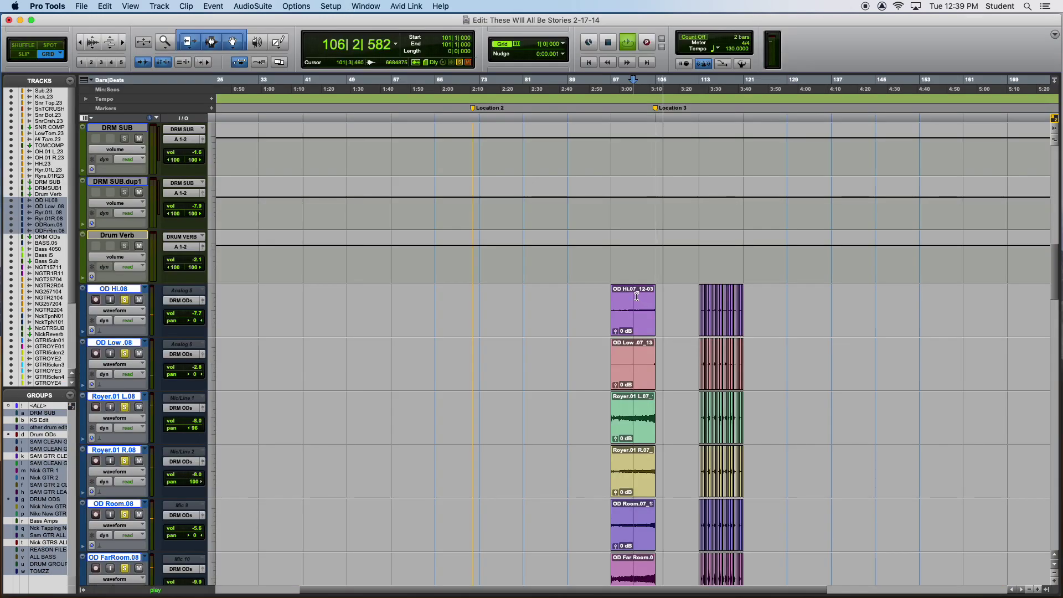
key("space")
left_click(611, 254)
key("super+equal")
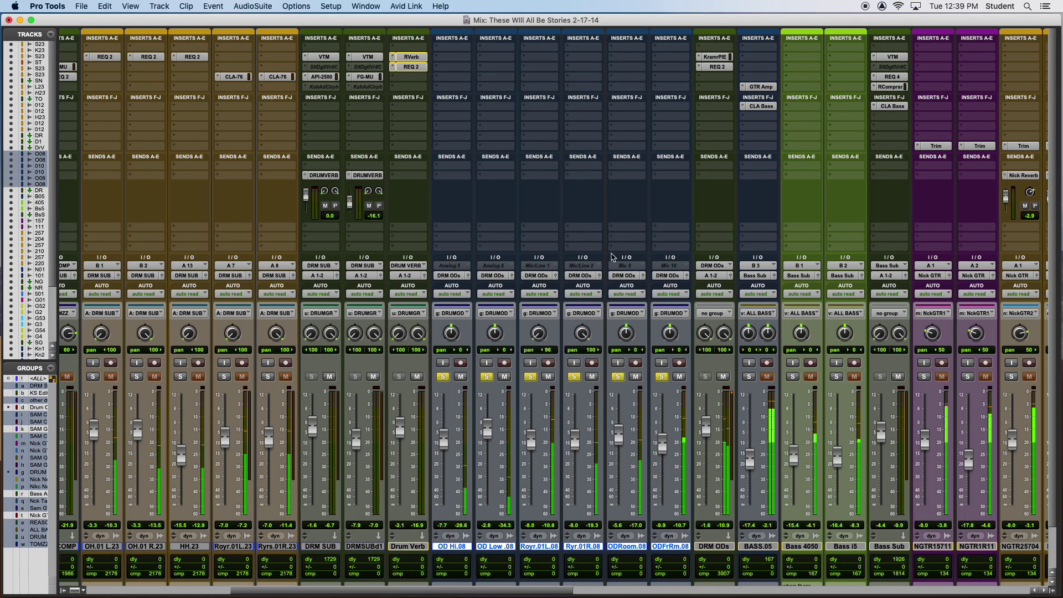
Inspect the Kramer PIE and REQ 2 on DRM ODs, compare the sound with both bypassed, and close the plug-in window.
left_click(716, 57)
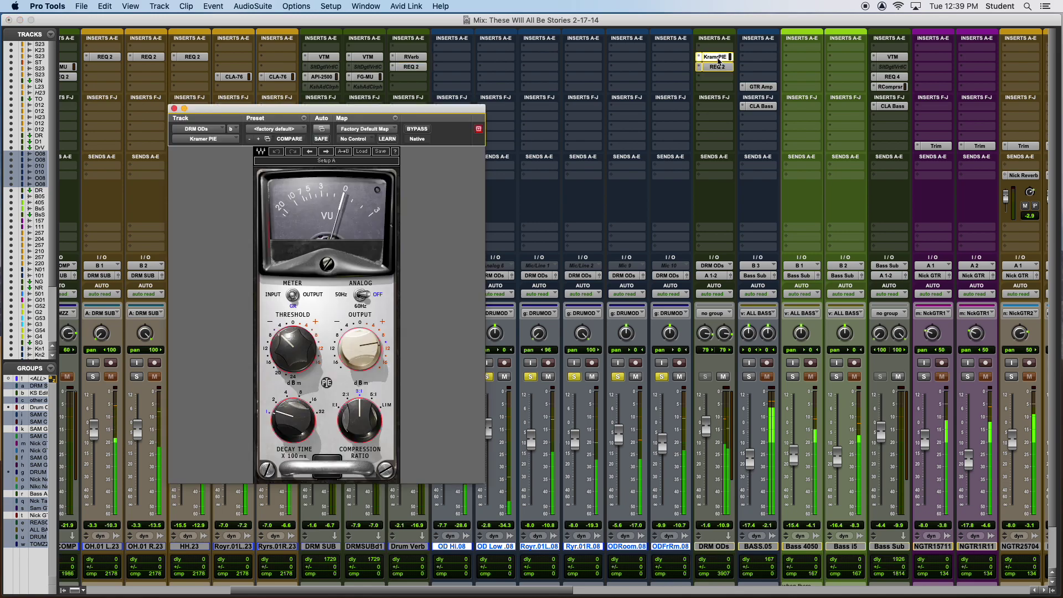
left_click(718, 67)
left_click(721, 57)
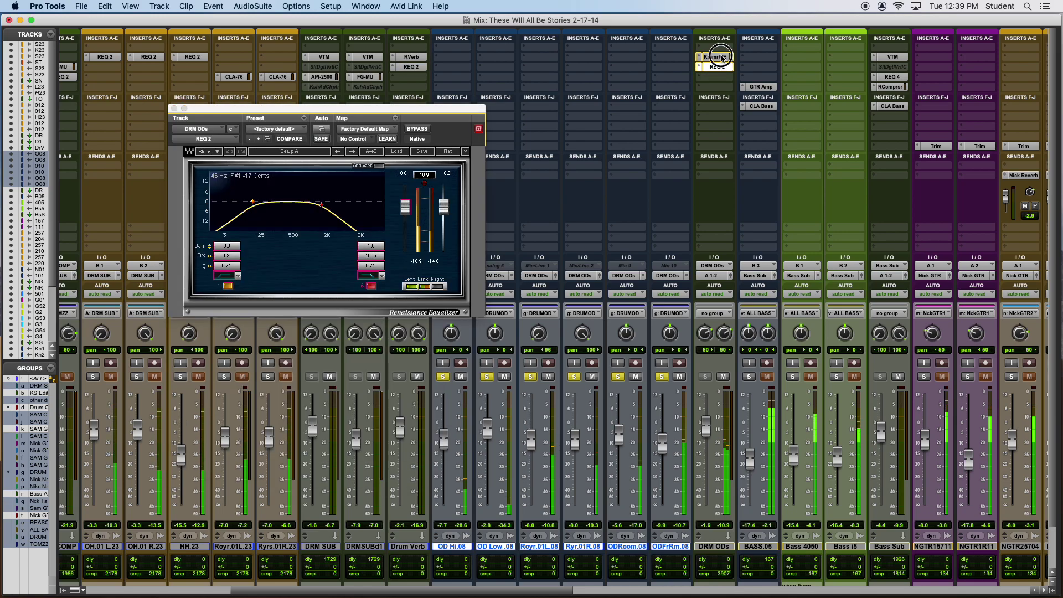
left_click(722, 57, "super")
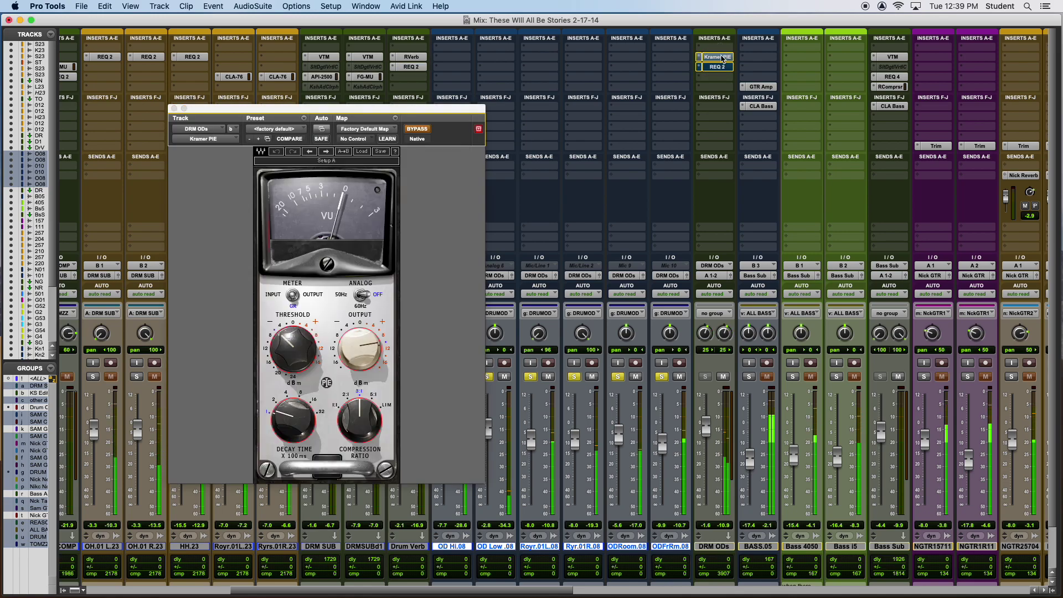
left_click(722, 57, "super")
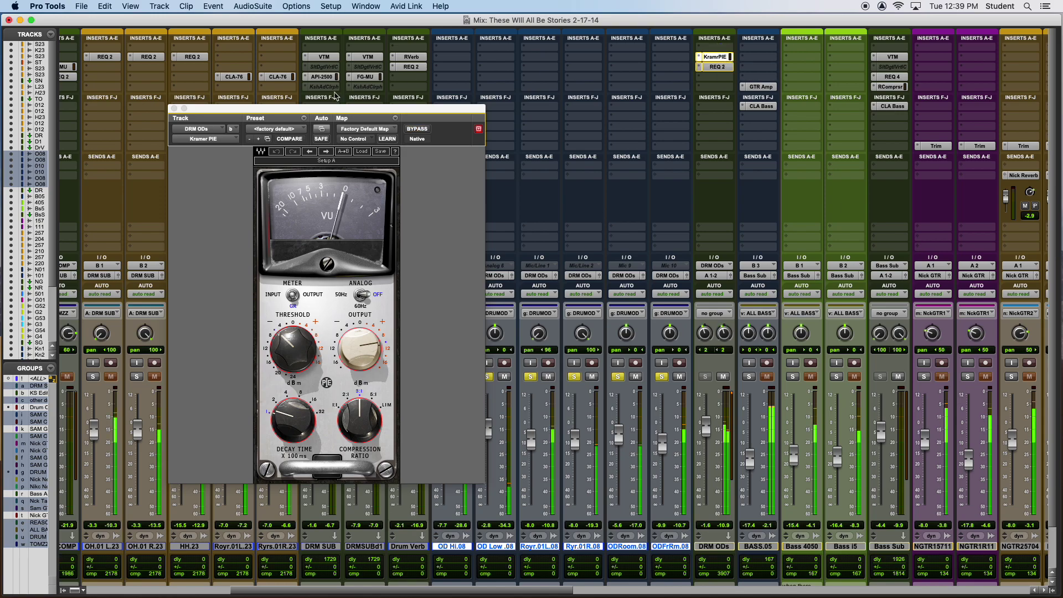
left_click(174, 109)
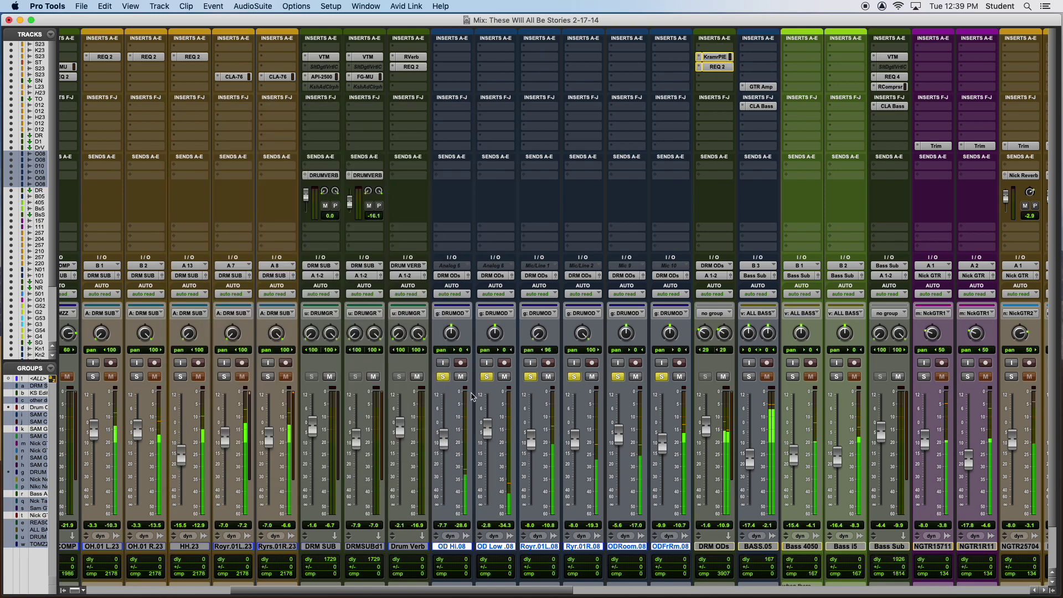
Stop playback, clear the drum overdub tracks' solos, and select and solo BASS.05.
left_click(674, 550)
key("space")
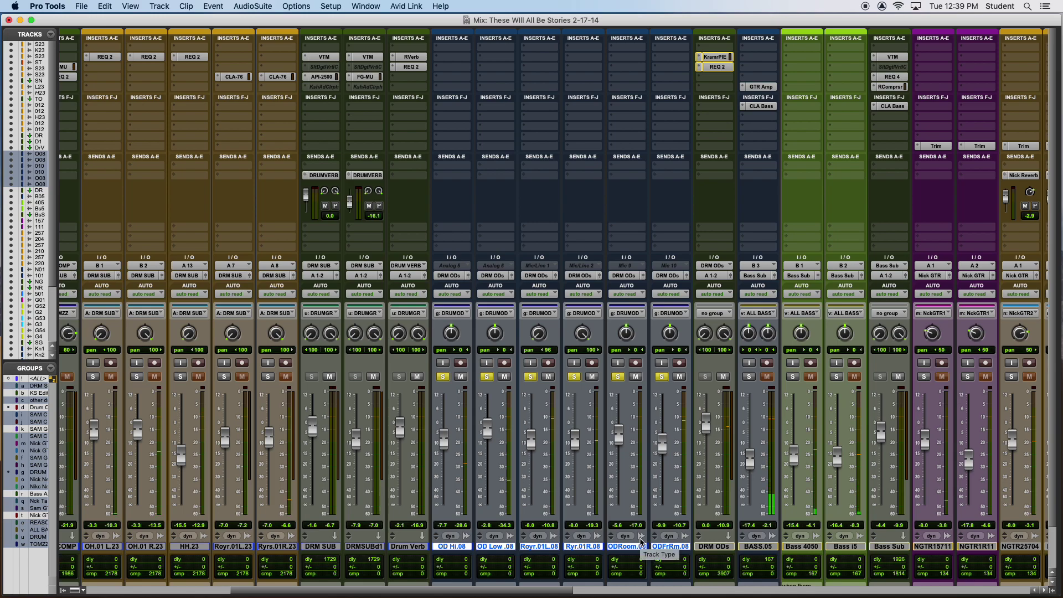
left_click(662, 377)
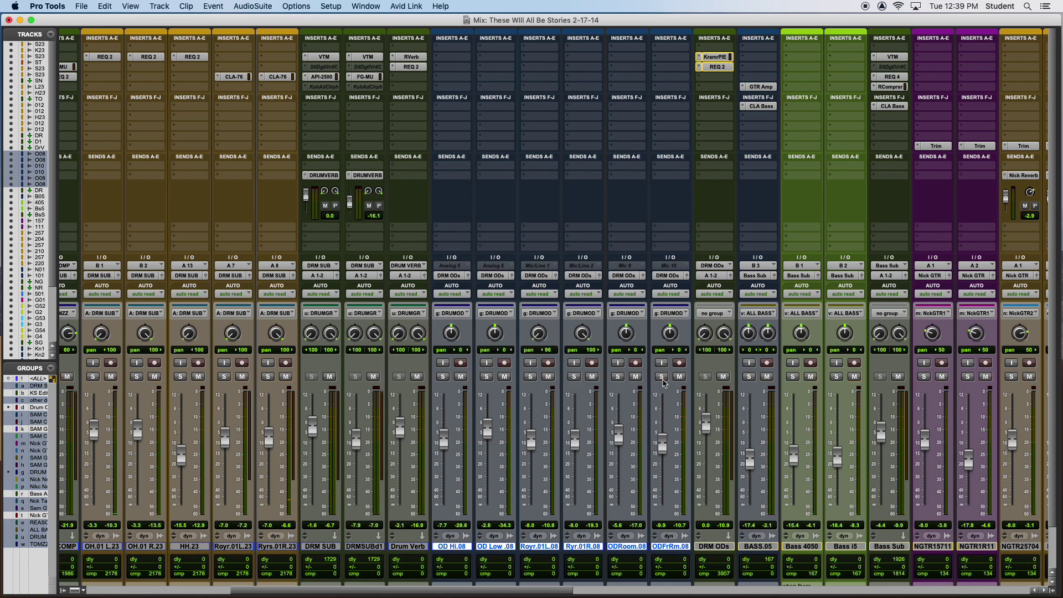
left_click(758, 548)
left_click(750, 377)
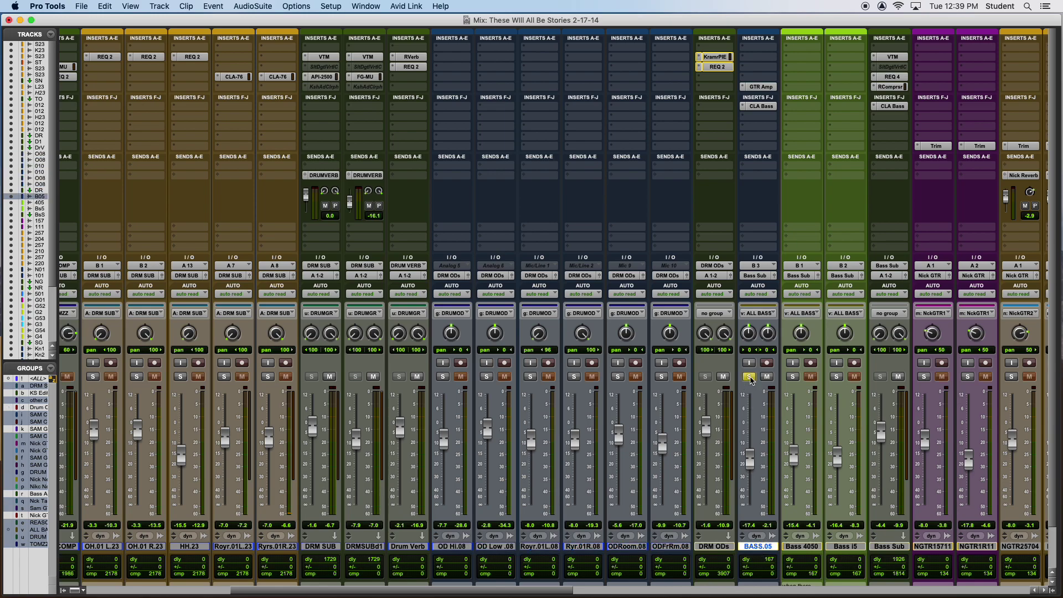
Find the bass clips in the Edit window, start playback from their beginning at bar 25, and return to the mixer.
key("super+equal")
key("super+bracketleft")
scroll(613, 423, "up", 5)
scroll(613, 423, "down", 10)
left_click(280, 316)
left_click(317, 318)
key("super+bracketright")
left_click(359, 312)
left_click(351, 311)
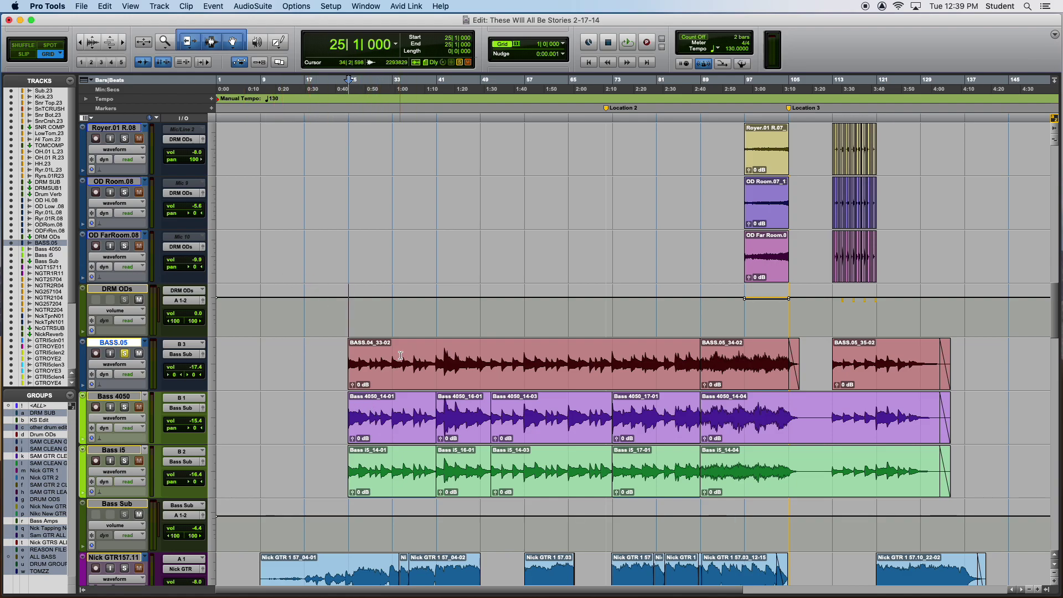
key("space")
key("super+equal")
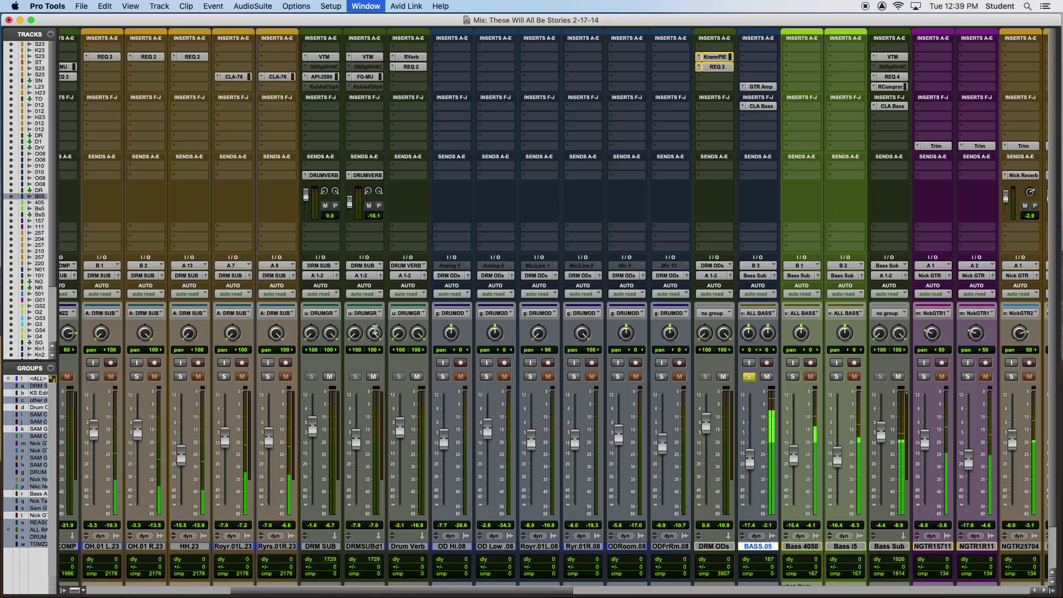
Inspect the GTR Amp and CLA Bass plug-ins on BASS.05, bypassing and re-enabling both to compare the sound.
scroll(637, 304, "right", 6)
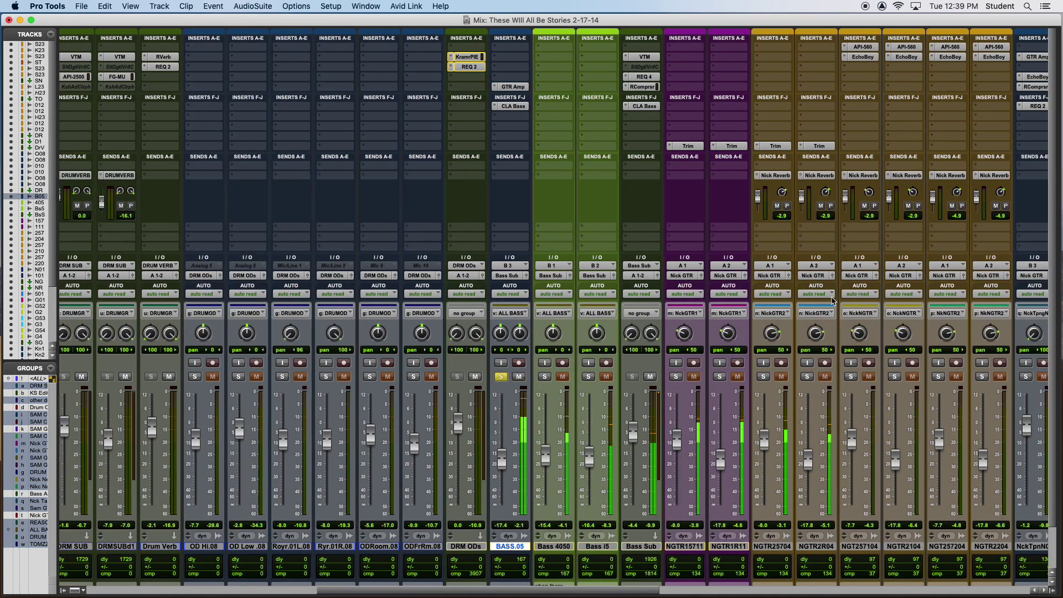
left_click(510, 87)
left_click_drag(520, 109, 479, 160)
left_click(512, 106)
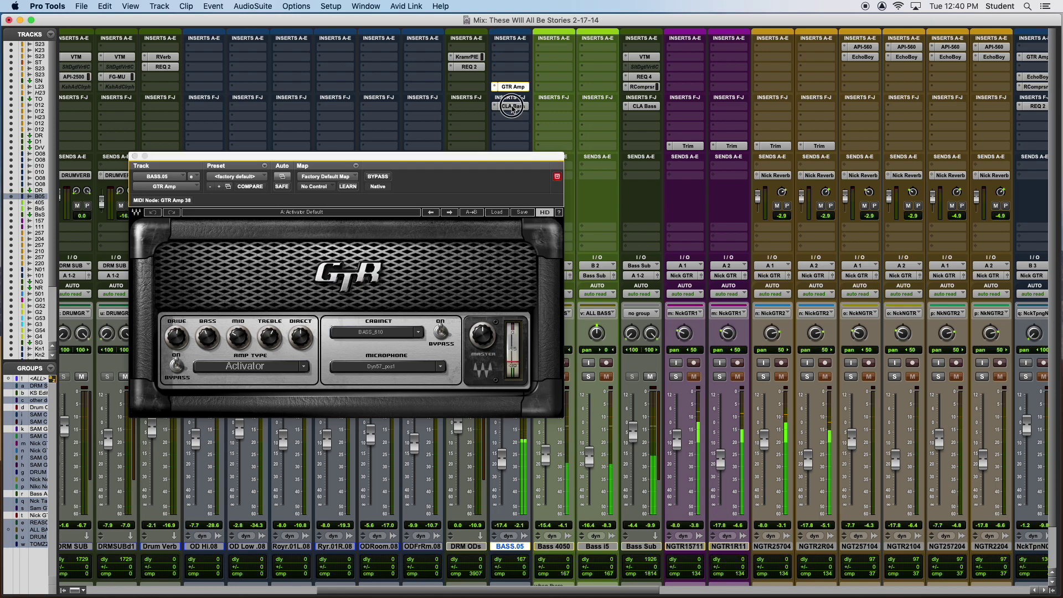
left_click(521, 86)
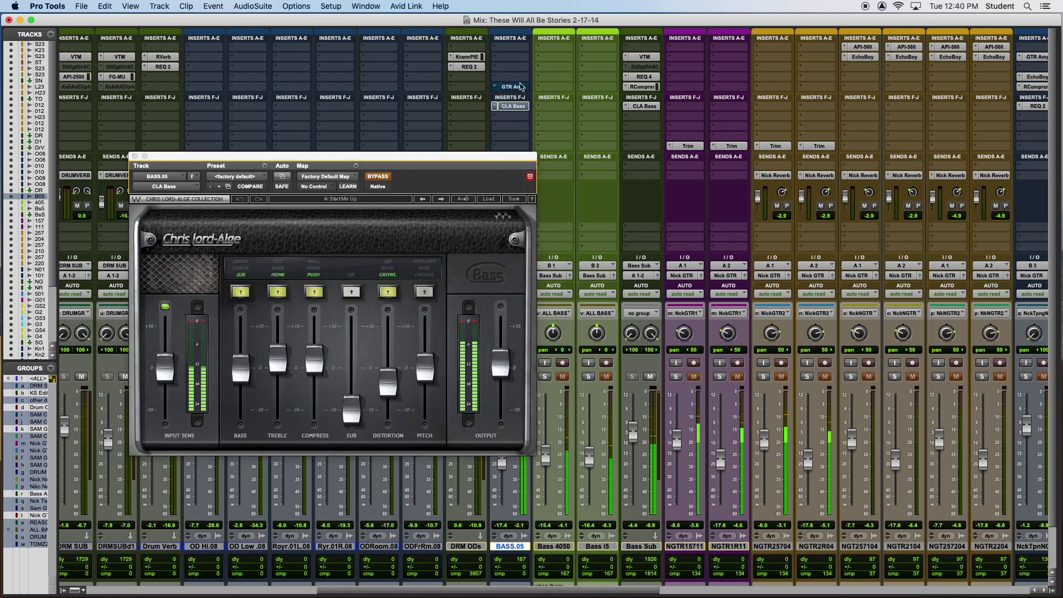
left_click(520, 86)
left_click(512, 106)
Review the GTR Amp settings on BASS.05, clear the track's solo, and close the plug-in window.
left_click(515, 87)
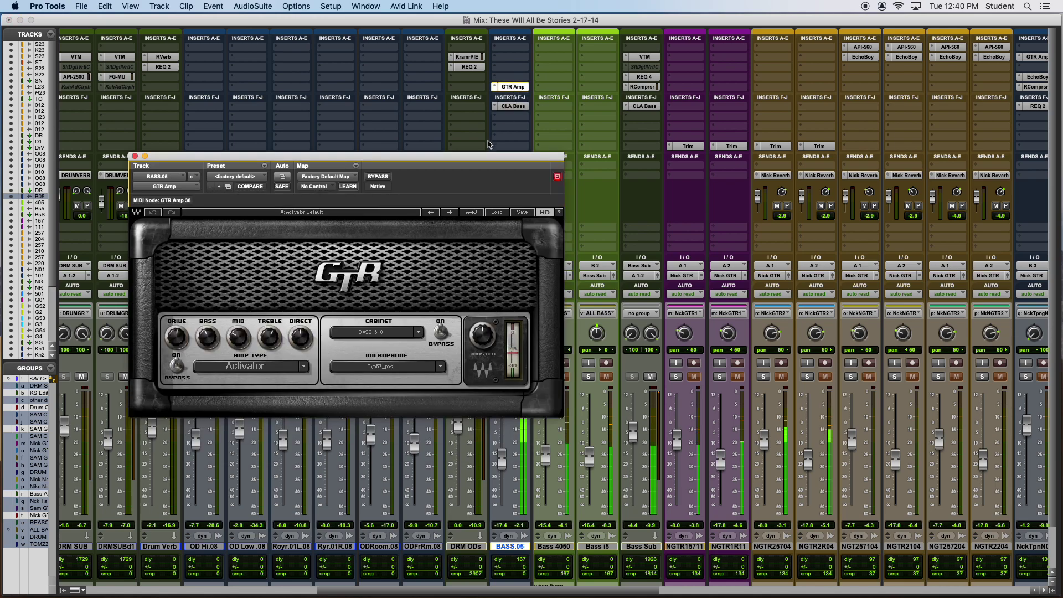
left_click(510, 87)
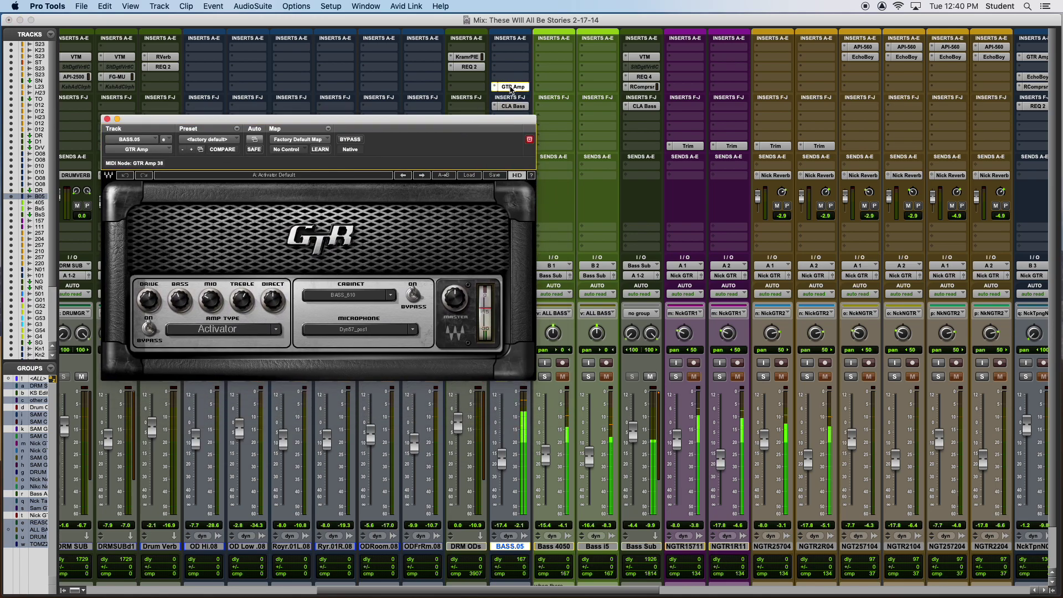
left_click_drag(507, 124, 475, 121)
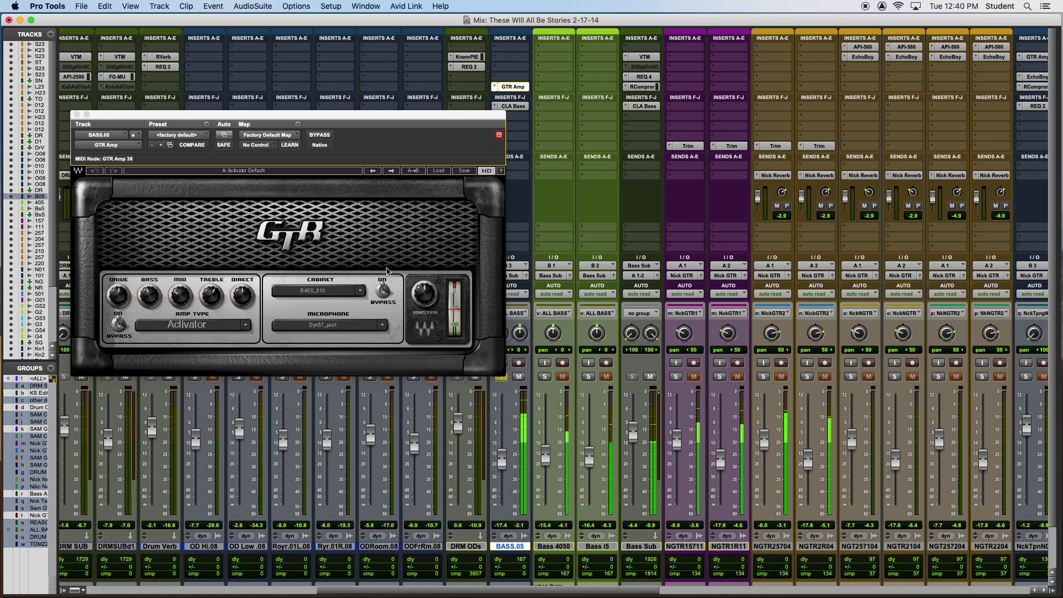
left_click(501, 377)
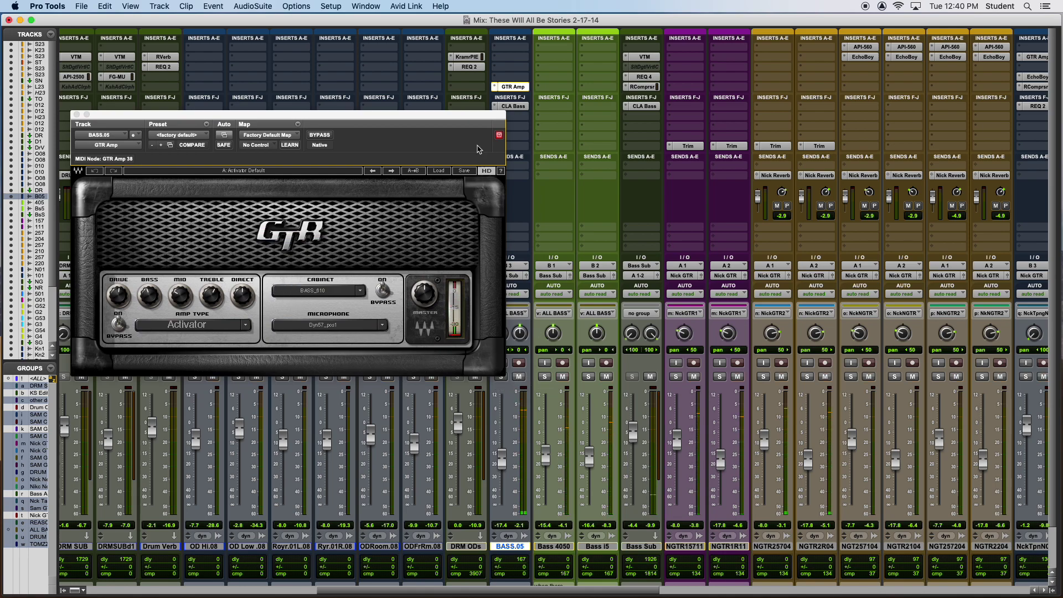
left_click_drag(482, 117, 463, 73)
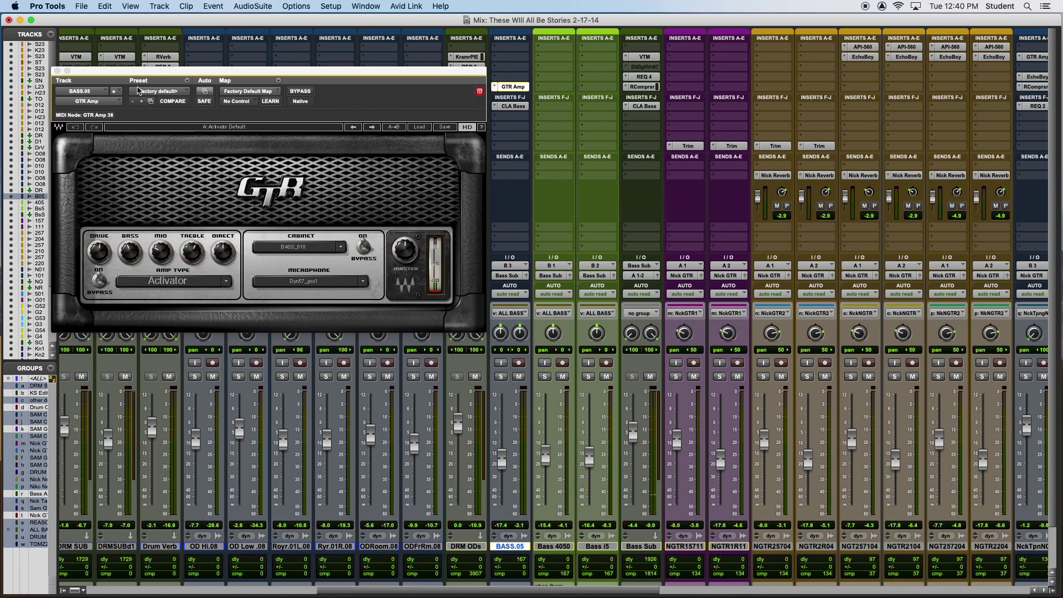
left_click(57, 71)
Solo Bass 4050, start playback, and check the comment on its channel strip.
left_click(545, 377)
left_click(589, 377)
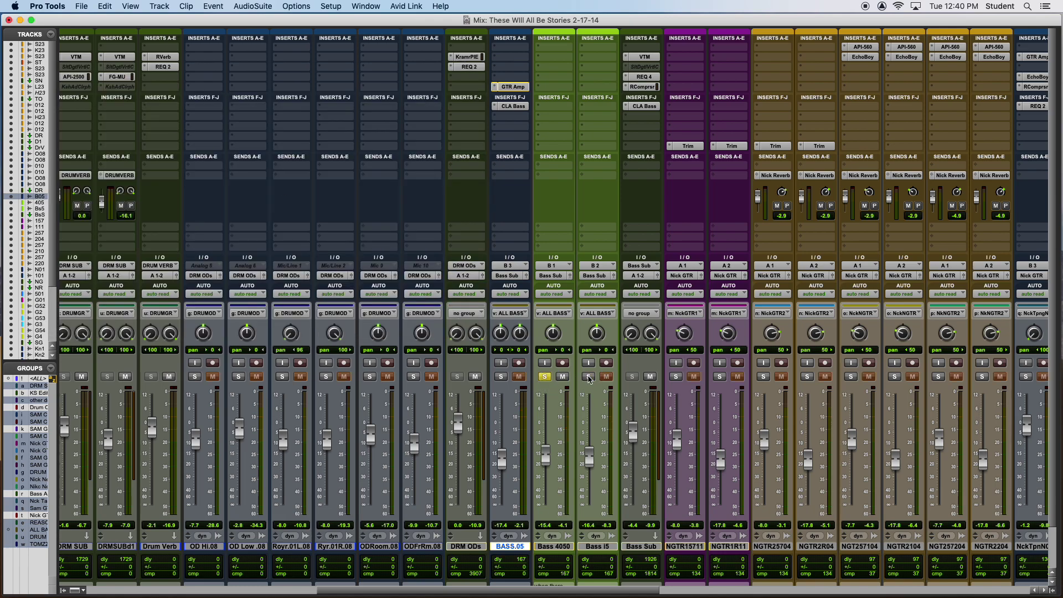
key("space")
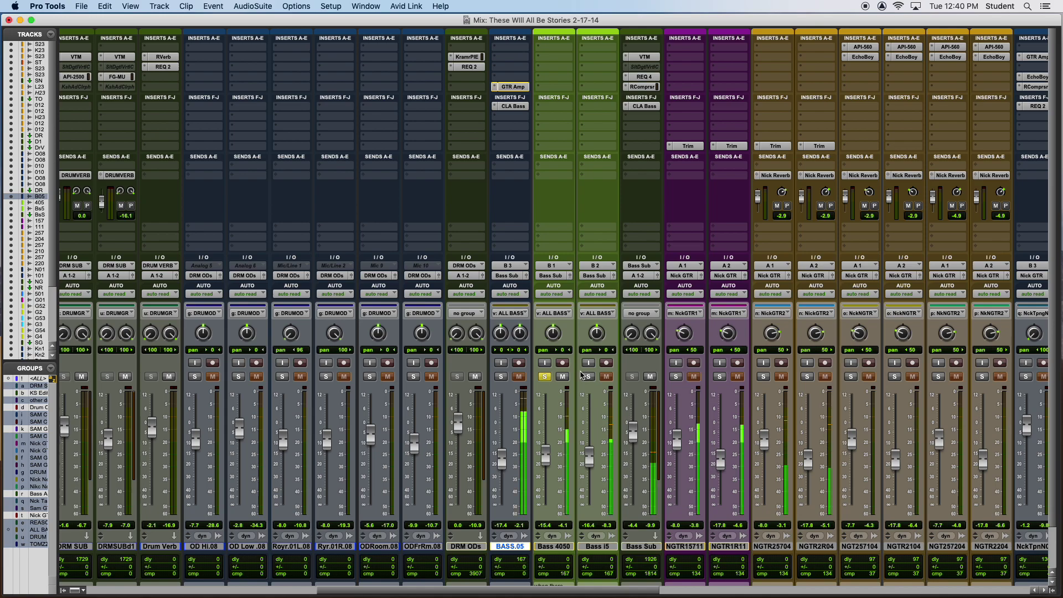
scroll(557, 405, "down", 2)
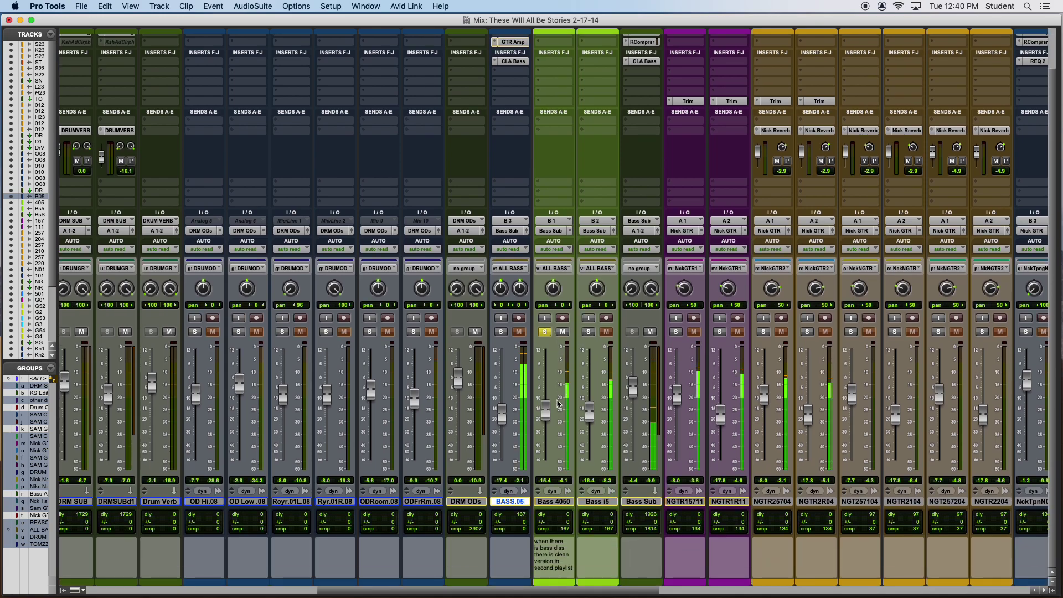
scroll(570, 446, "up", 2)
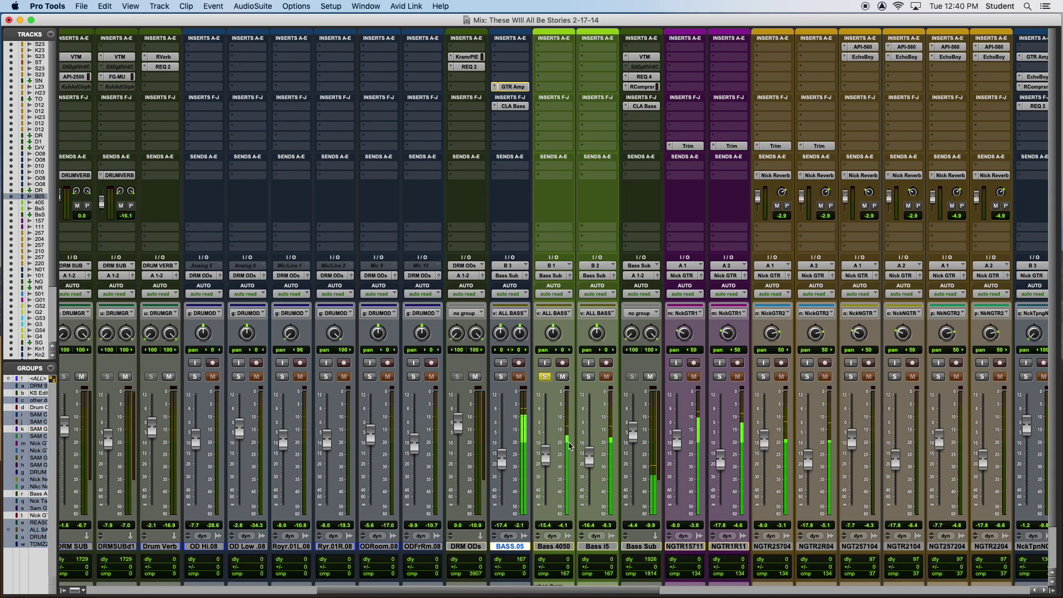
Audition Bass i5 alone, and add Bass 4050 and BASS.05 to the solo to hear all three bass tracks together.
left_click(593, 377)
left_click(548, 378)
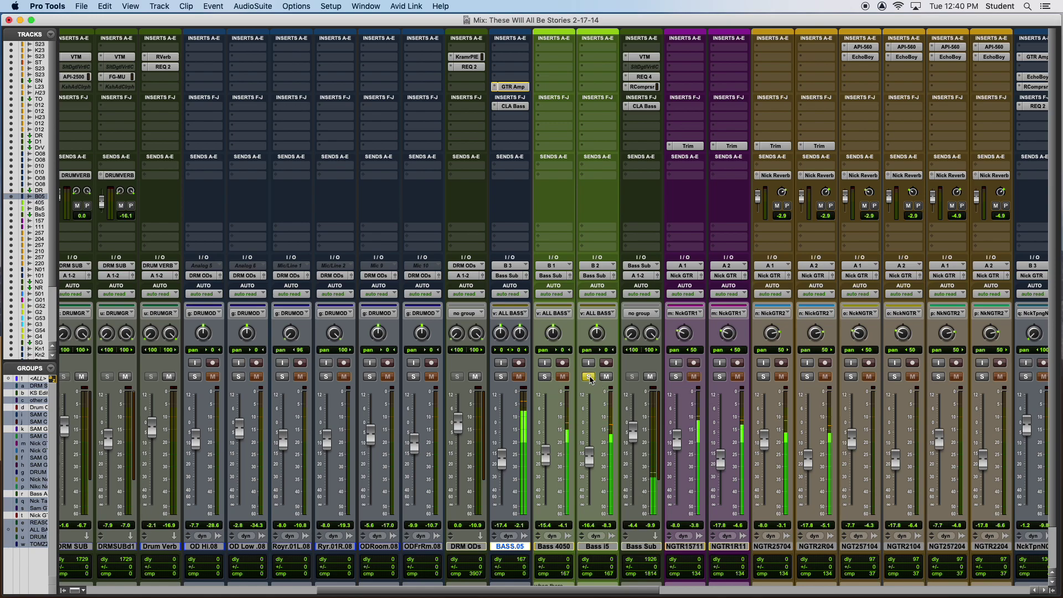
left_click(547, 377)
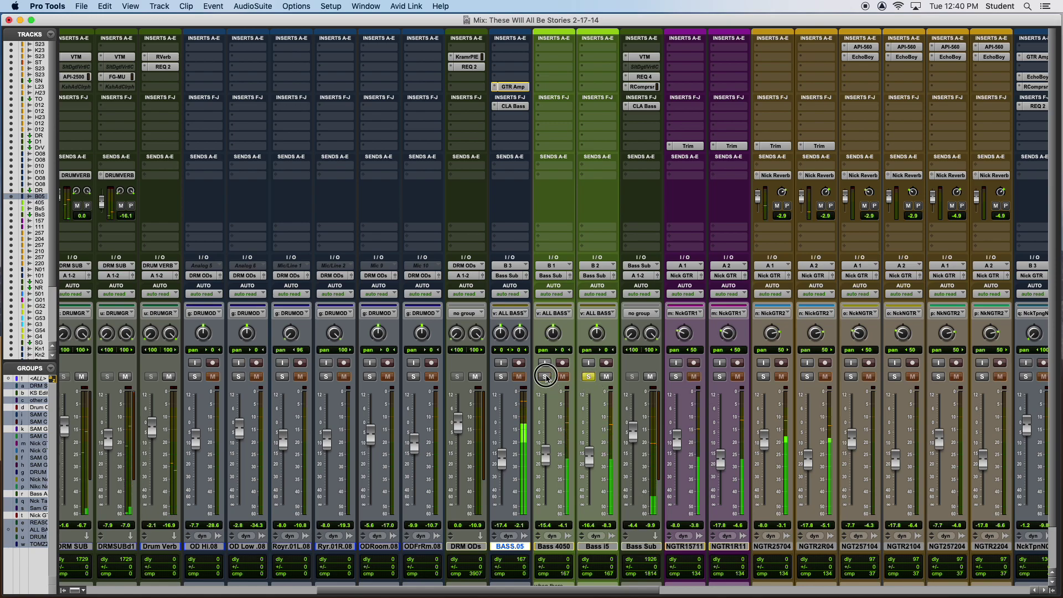
left_click(502, 377)
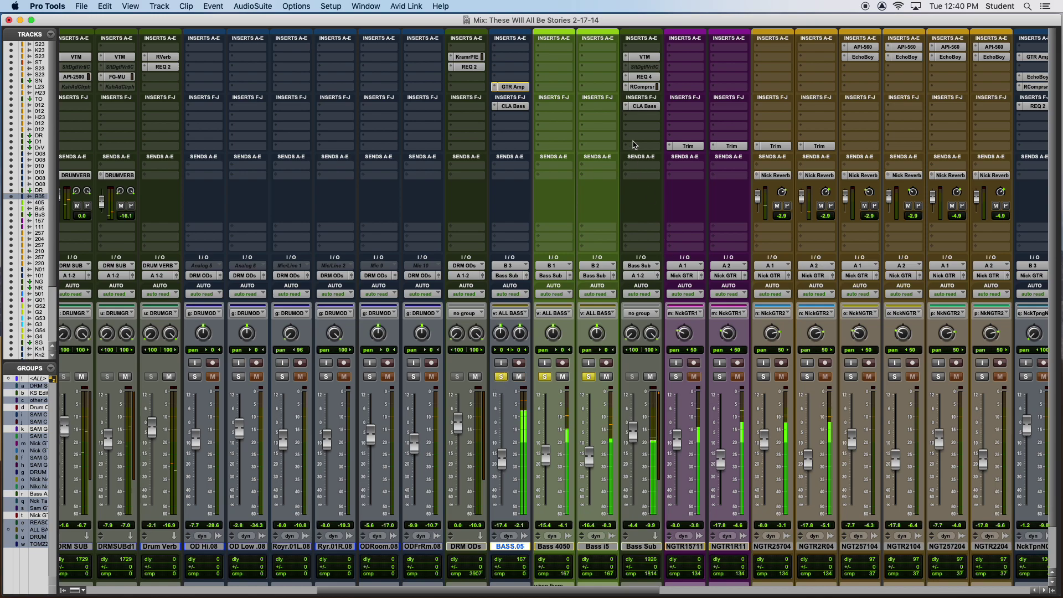
Inspect the VTM, REQ 4, RCompressor and CLA Bass plug-ins on Bass Sub, and close the plug-in window.
left_click(644, 58)
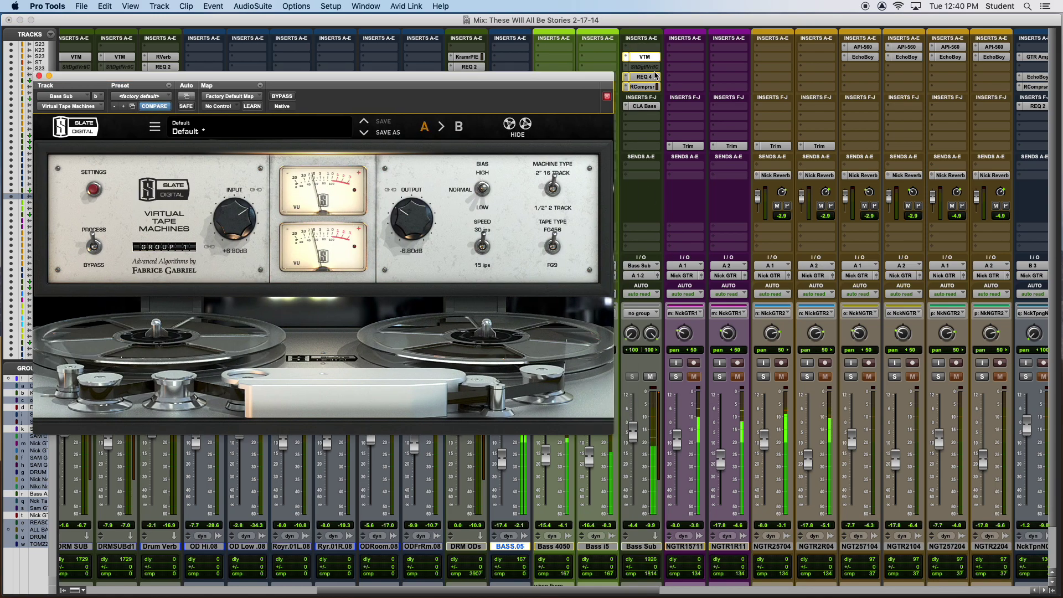
left_click(652, 77)
left_click(643, 87)
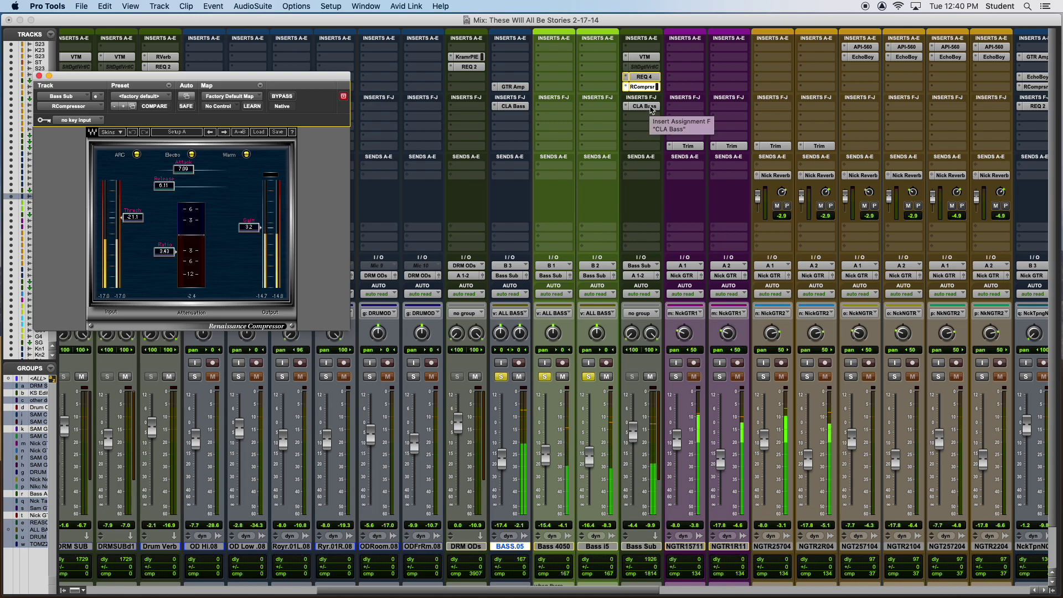
left_click(644, 106)
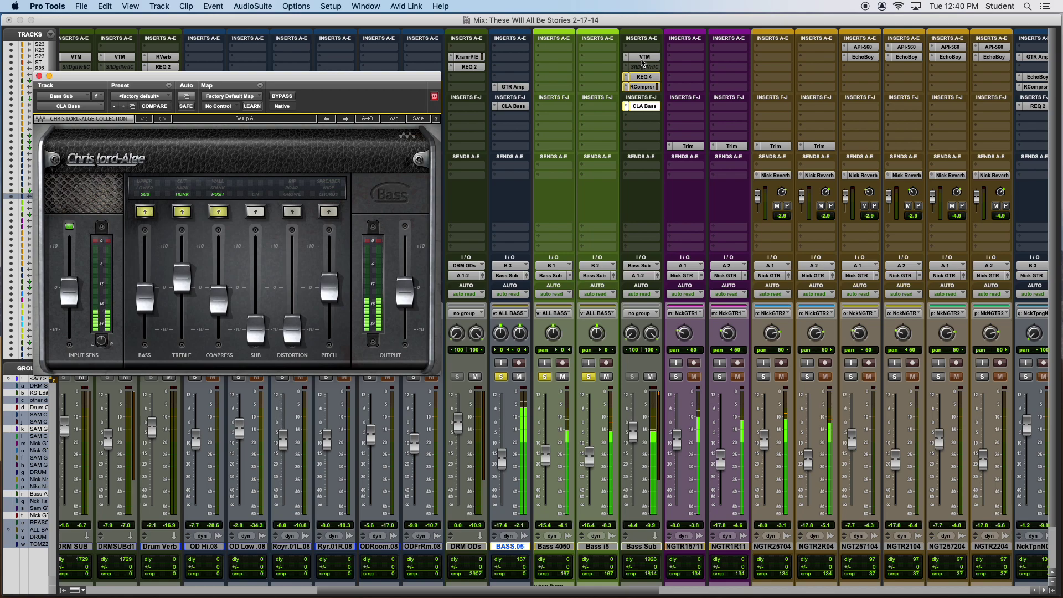
left_click(630, 72)
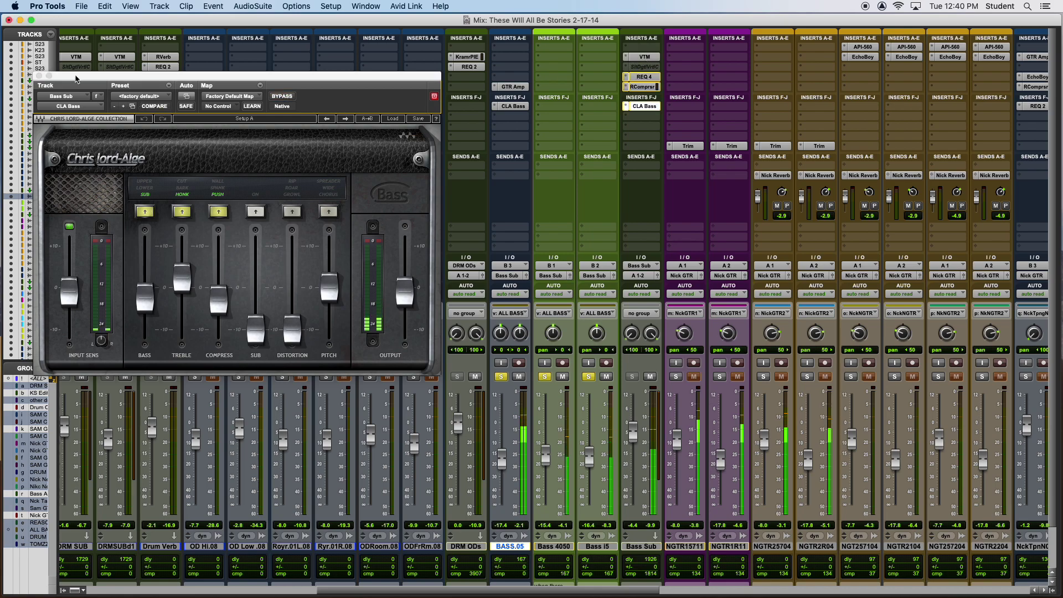
left_click(38, 75)
Clear the bass solos, select BASS.05, and place the playback position at bar 101 in the Edit window.
left_click(589, 377)
left_click(626, 546)
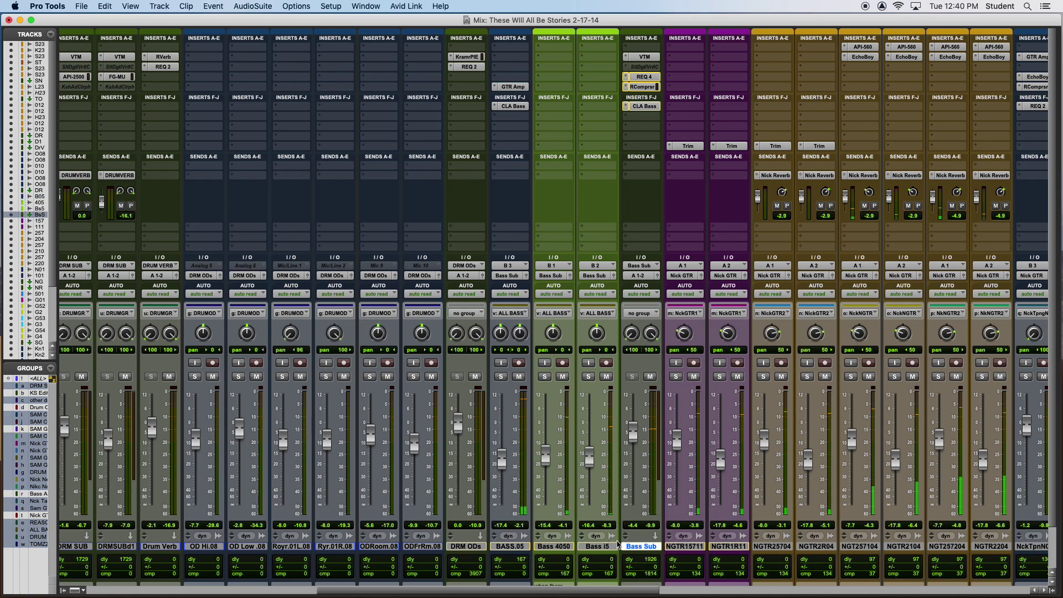
left_click(510, 547)
key("super+equal")
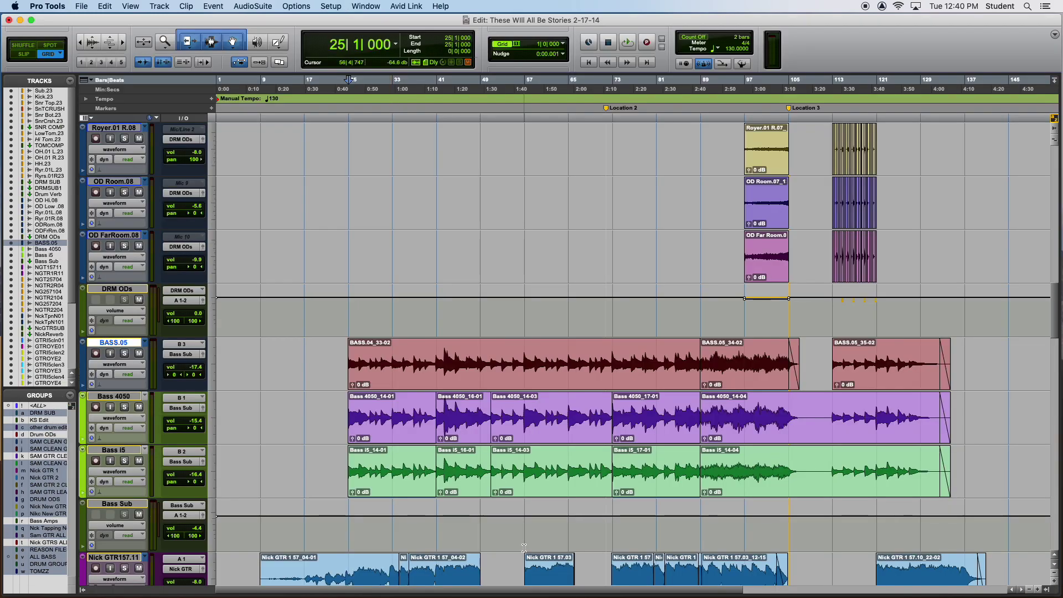
left_click(496, 478)
key("super+bracketright")
Solo Bass 4050 and Bass i5 to play them briefly from bar 101, clear the solos, and bring the Nick guitar tracks into view.
left_click(124, 408)
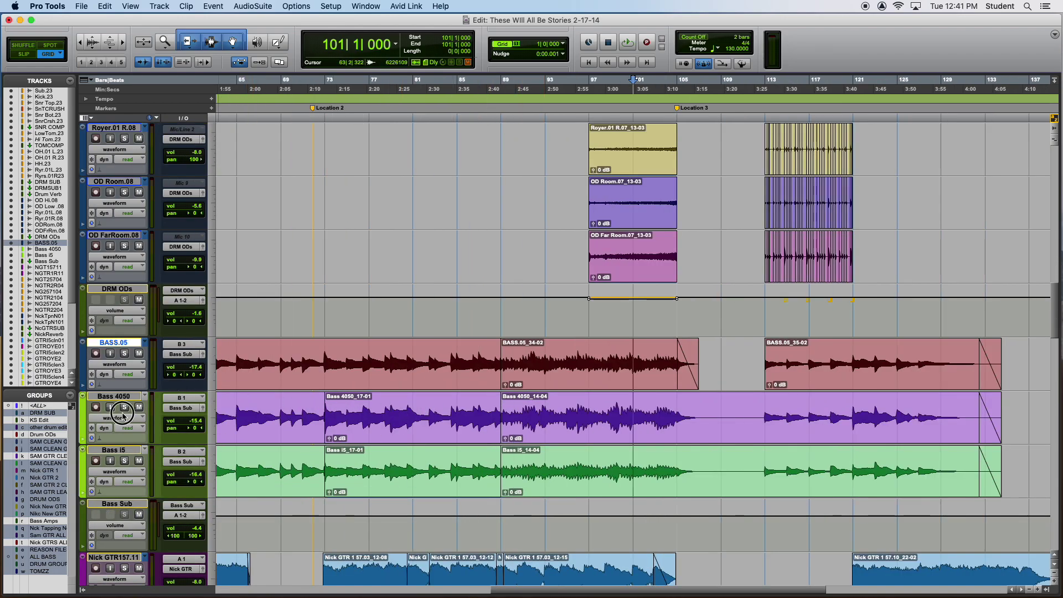
left_click(124, 461)
key("space")
key("super+bracketleft")
key("super+bracketleft")
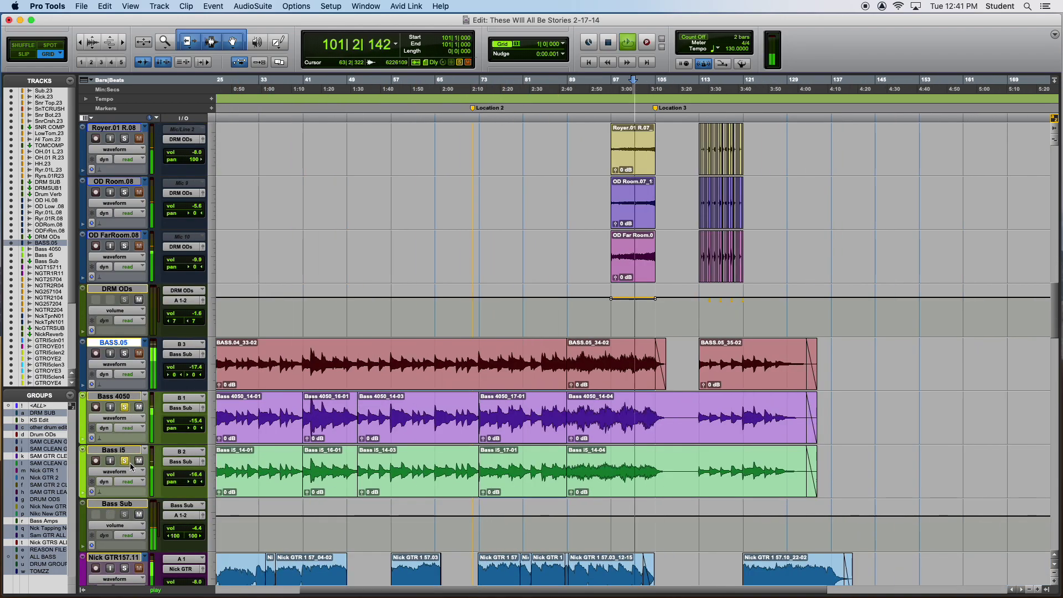
key("space")
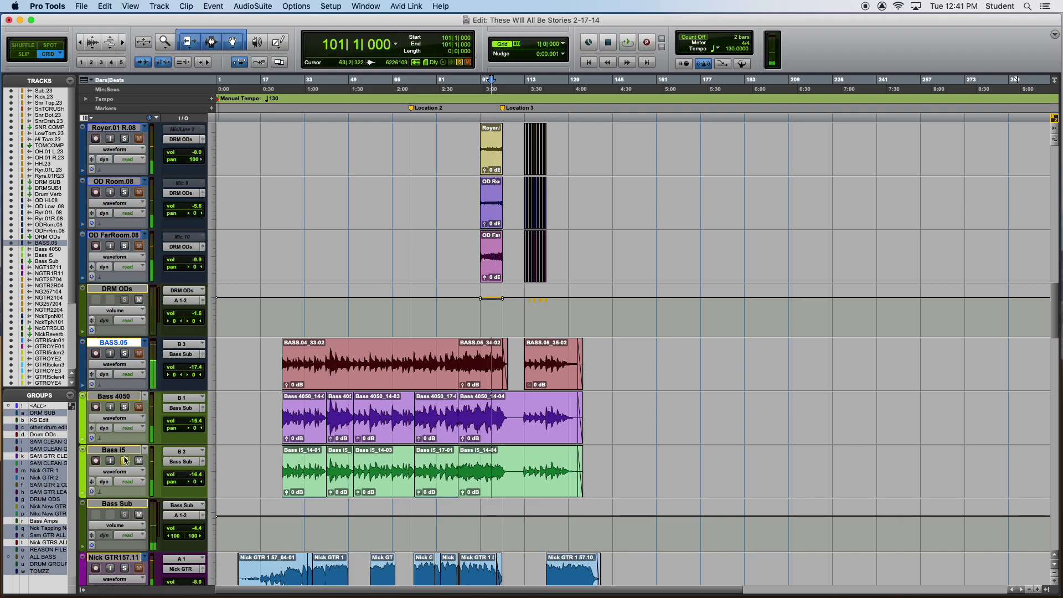
scroll(345, 433, "down", 3)
scroll(344, 434, "down", 1)
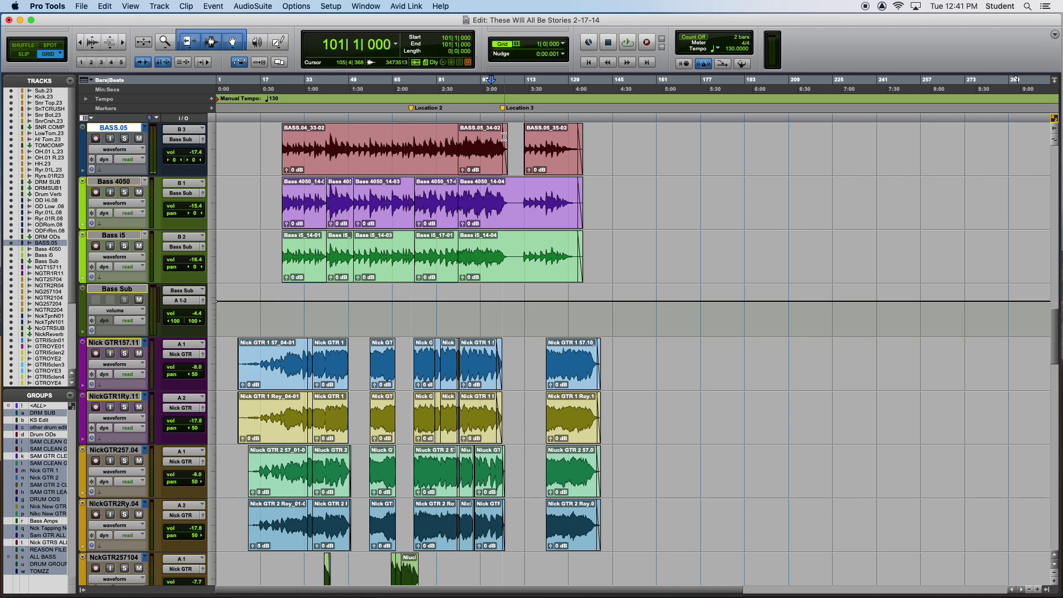
Solo the Nick GTR 1 pair, place the playback position at bar 25, and start playback with the Mix window shown.
left_click(321, 304)
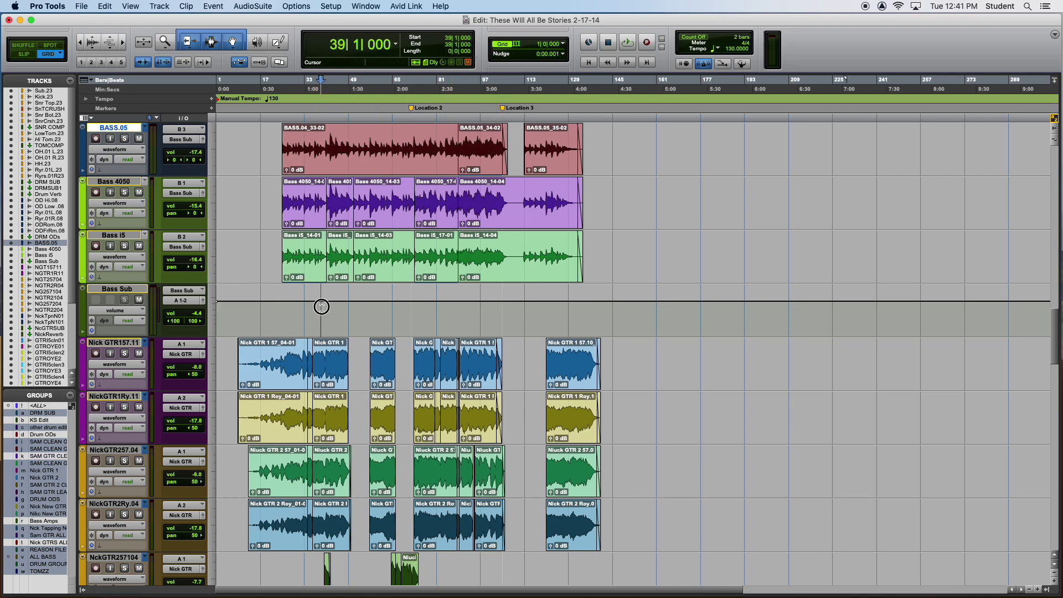
left_click(125, 354)
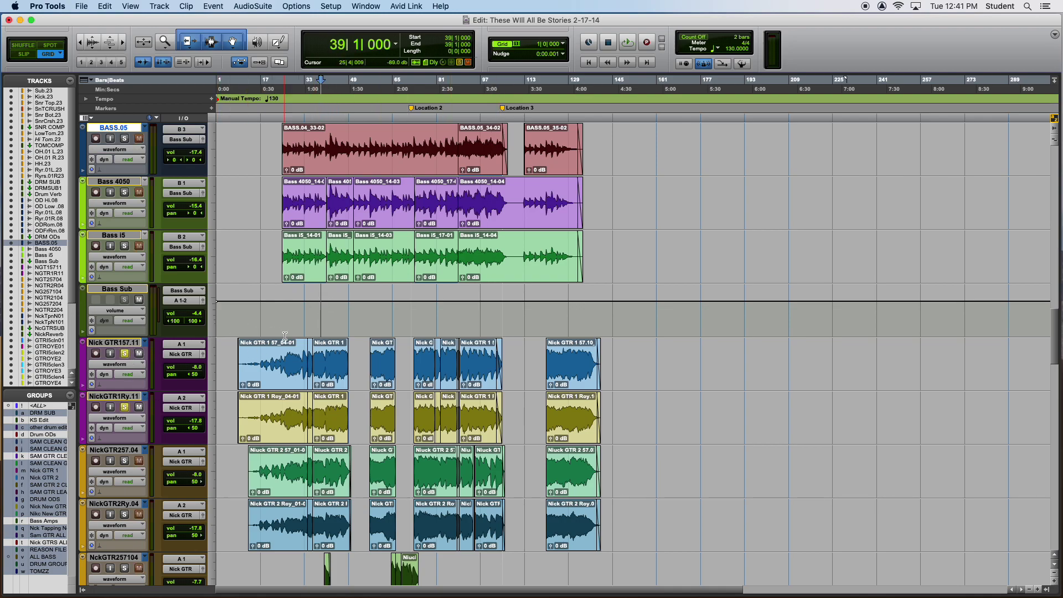
left_click(330, 352)
key("super+bracketright")
key("super+bracketright")
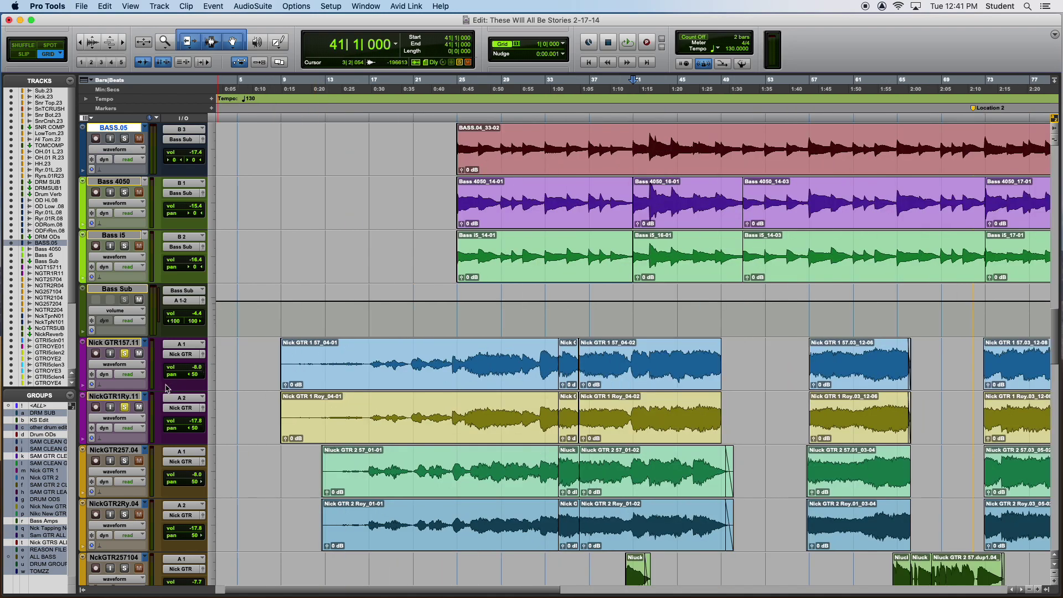
left_click(456, 352)
key("super+equal")
key("space")
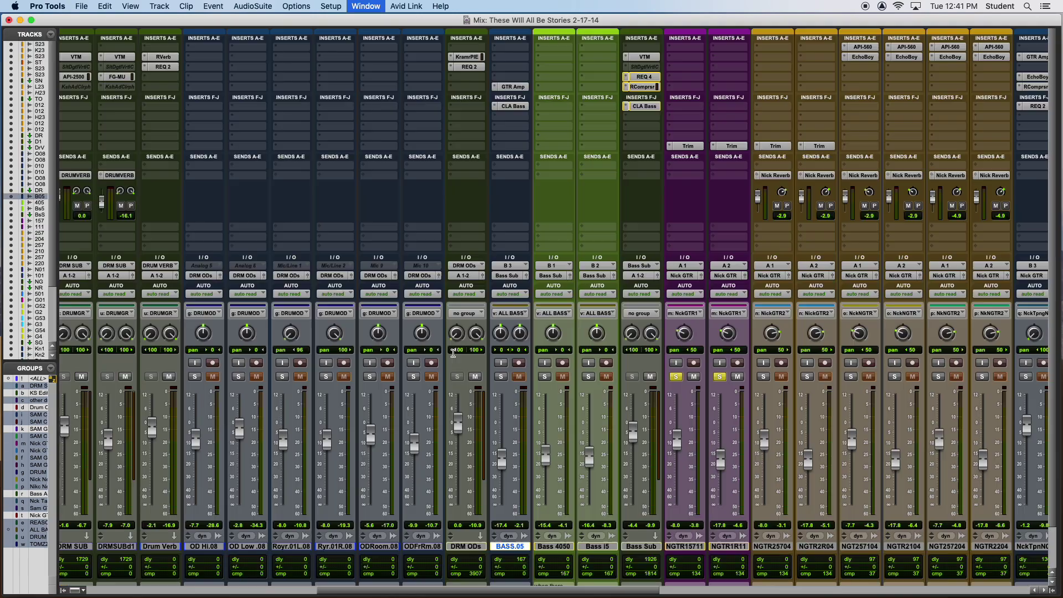
Inspect the Trim plug-ins on the two Nick GTR 1 tracks and close the plug-in window.
scroll(721, 387, "right", 2)
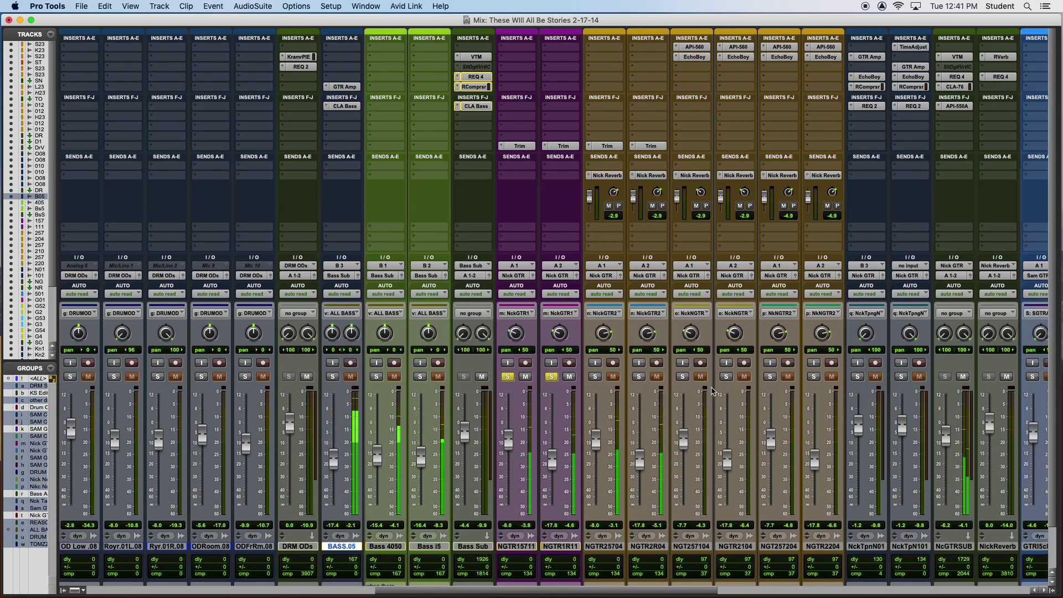
scroll(720, 387, "right", 2)
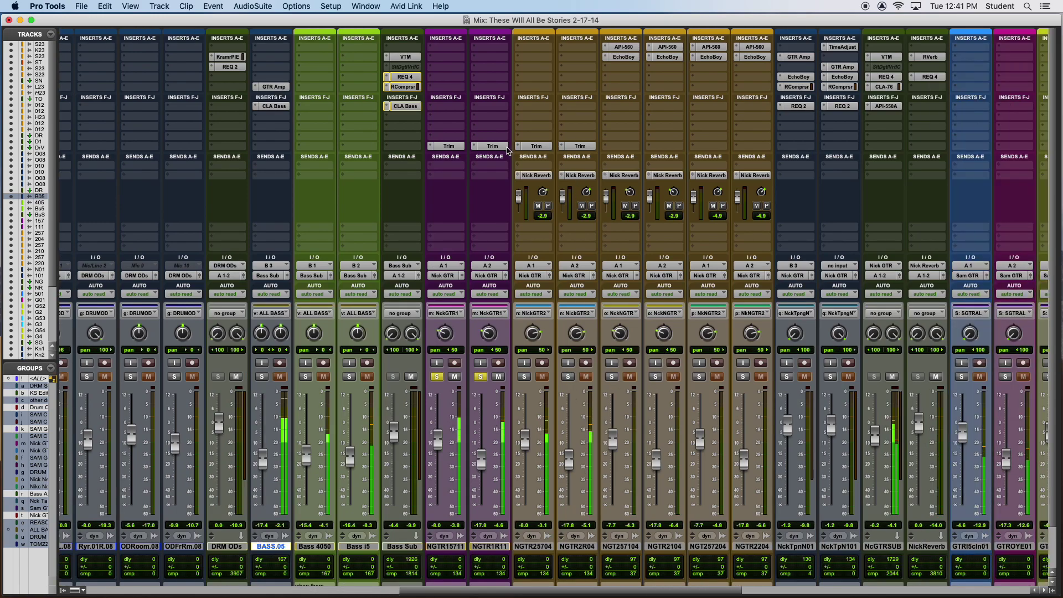
left_click(492, 146)
left_click(449, 146)
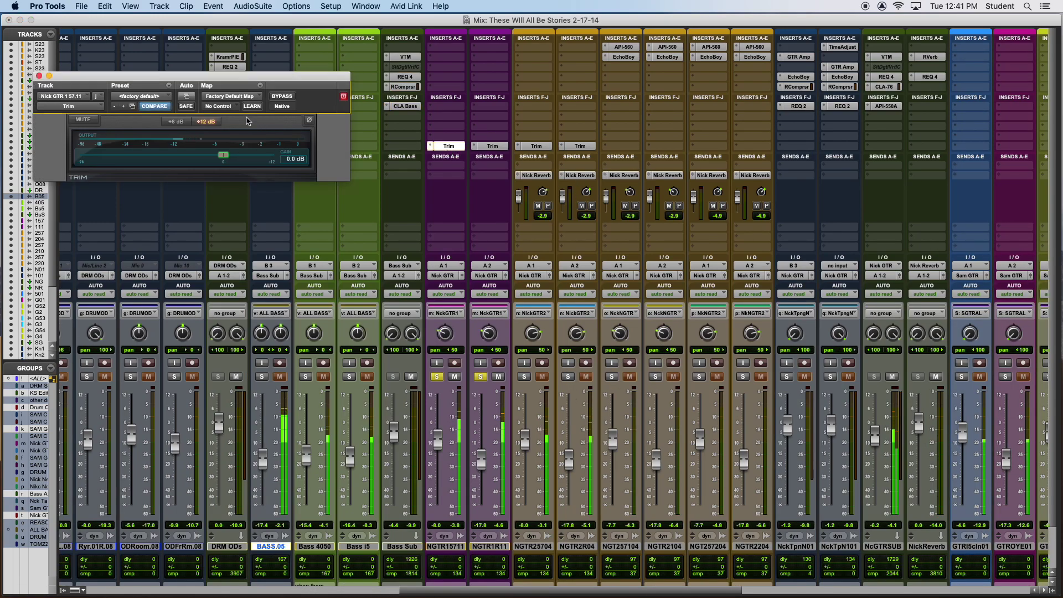
left_click(38, 76)
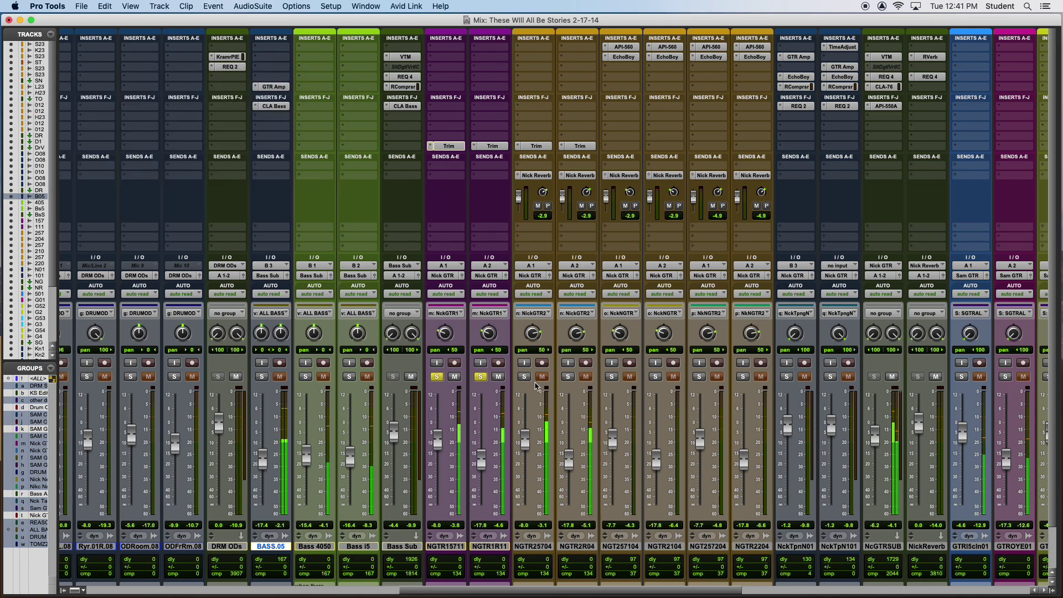
Add the Nick GTR 2 pair and its 104 and 204 duplicate pairs to the solo, with NGTR1R11 selected.
scroll(554, 394, "right", 3)
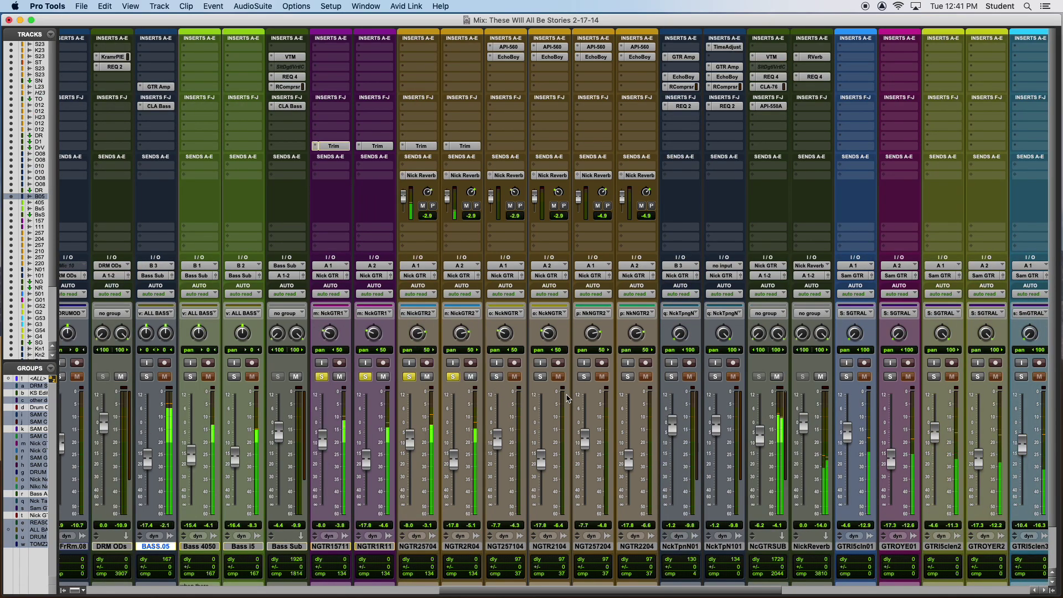
left_click(387, 547)
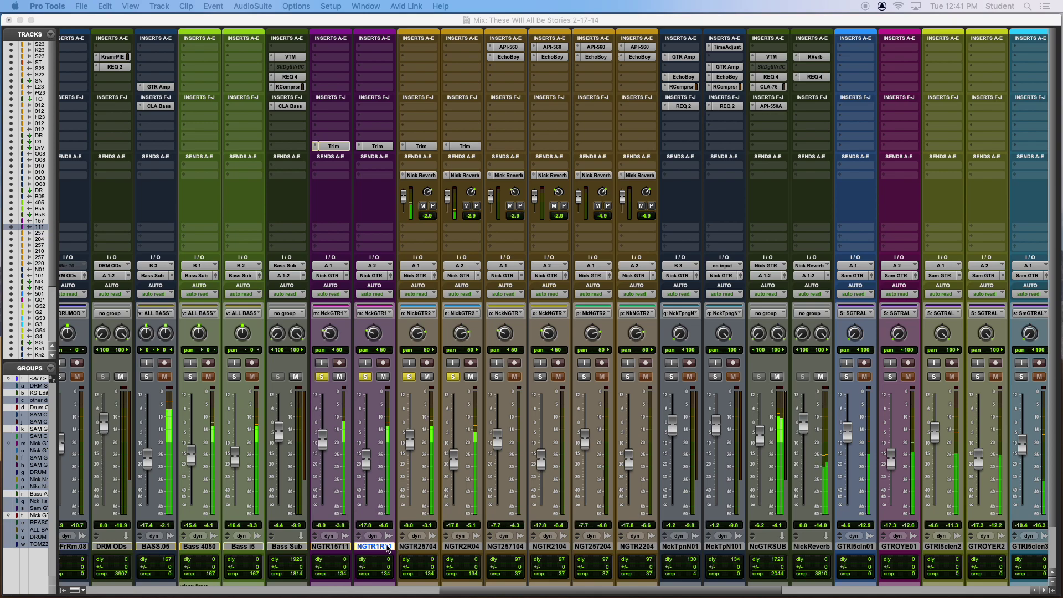
scroll(637, 464, "right", 2)
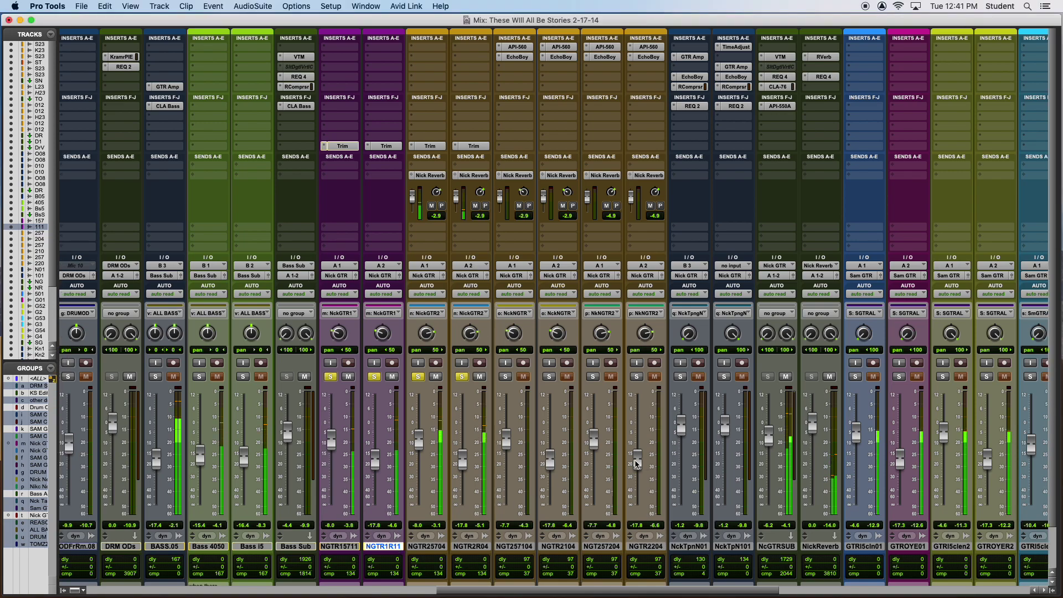
scroll(637, 464, "right", 3)
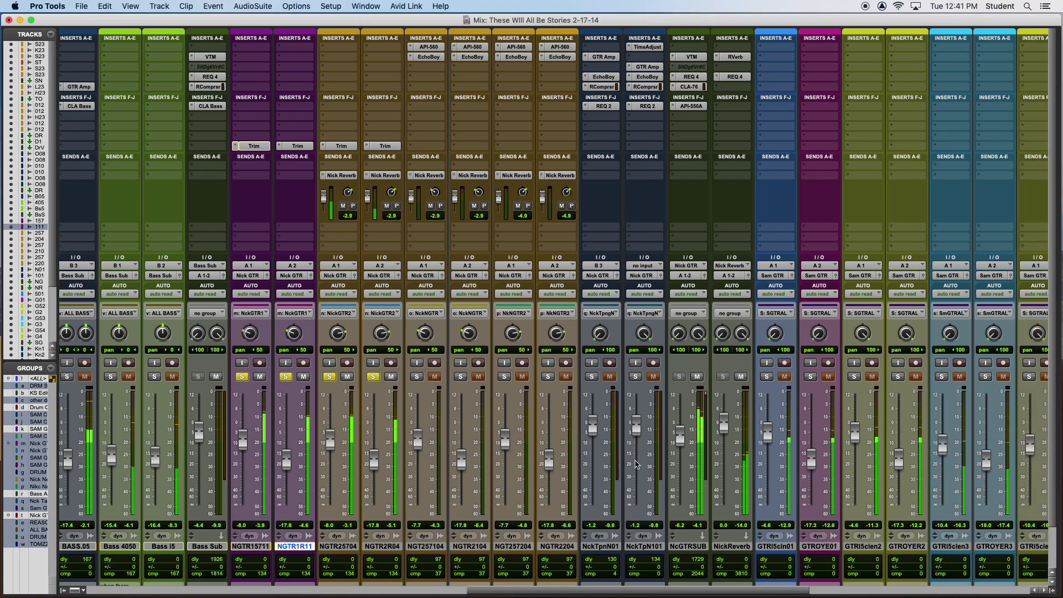
left_click(417, 377)
left_click(505, 376)
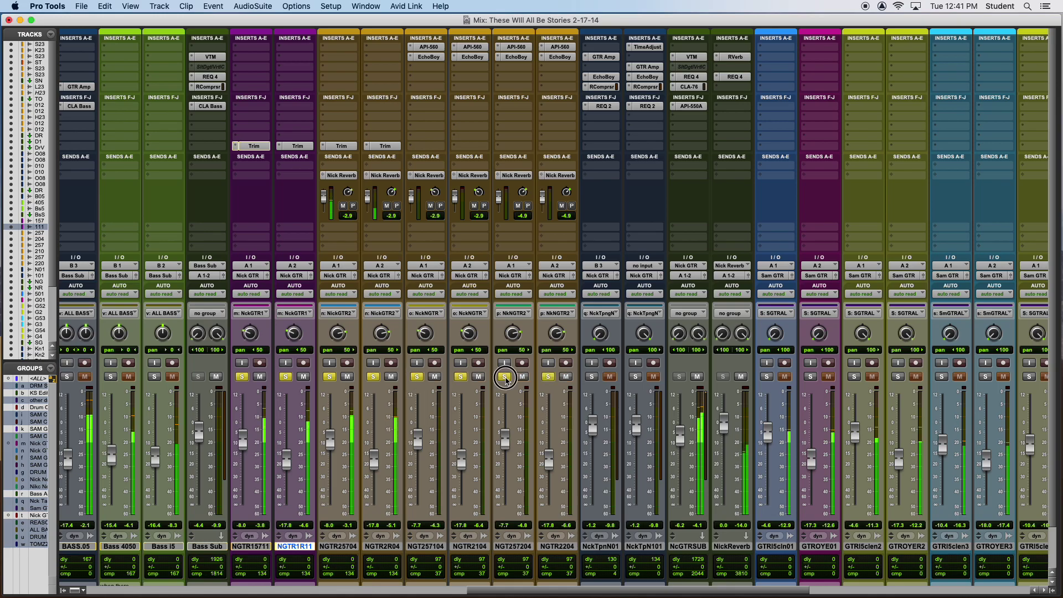
In the Edit window, select the longer clip on NckGTR257204 near bar 64 and play the soloed Nick guitars from there.
key("super+=")
key("r")
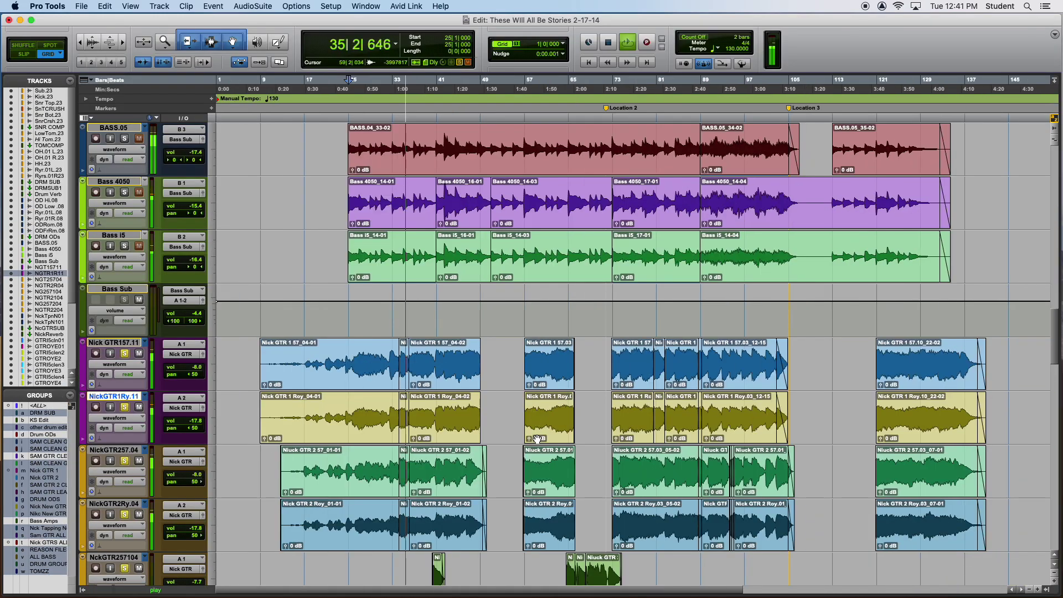
scroll(539, 435, "down", 6)
left_click(594, 374)
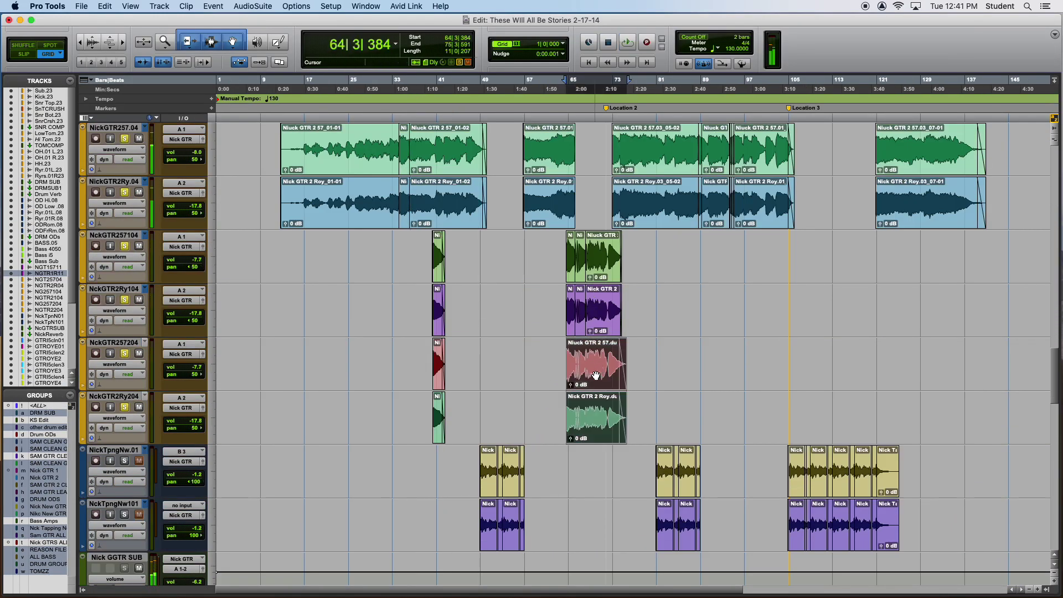
key("t")
key("t")
key("t")
key("space")
key("r")
key("r")
key("r")
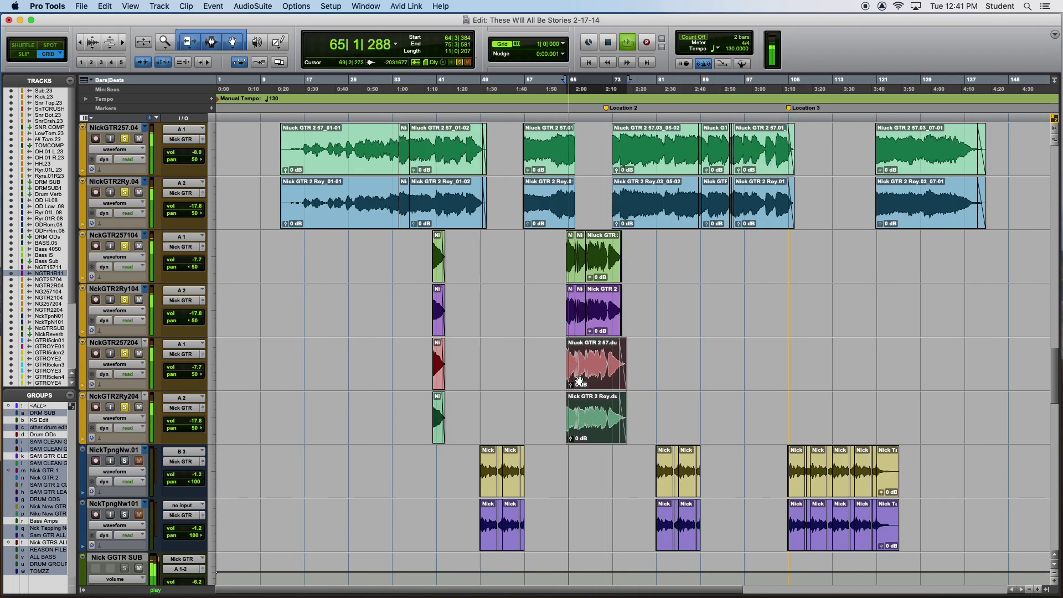
Place the playback position at bar 49, solo the Nick tapping guitar pair alone, and play it with the Mix window shown.
left_click(481, 407)
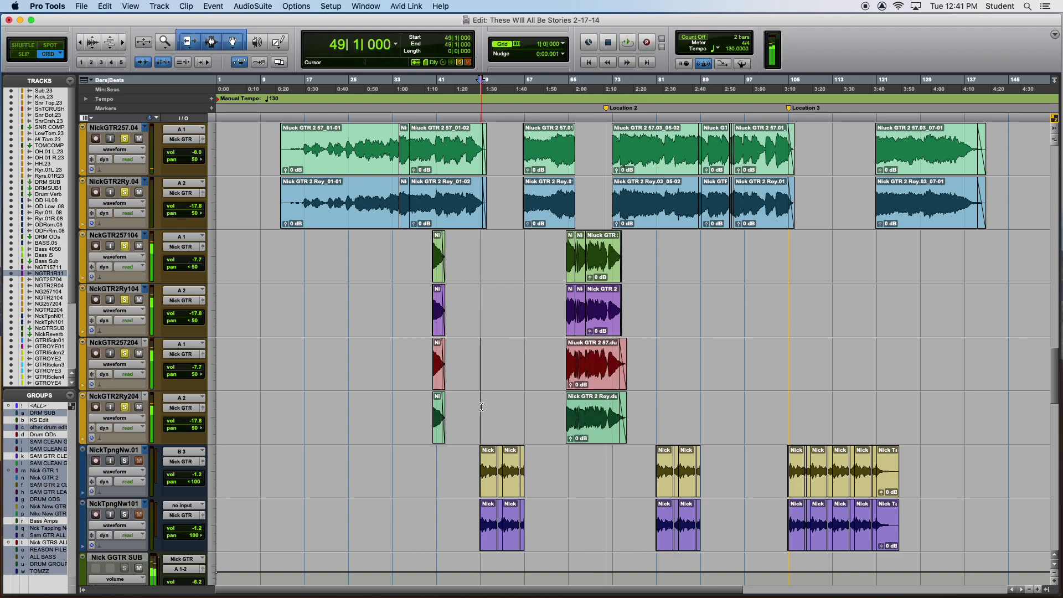
key("space")
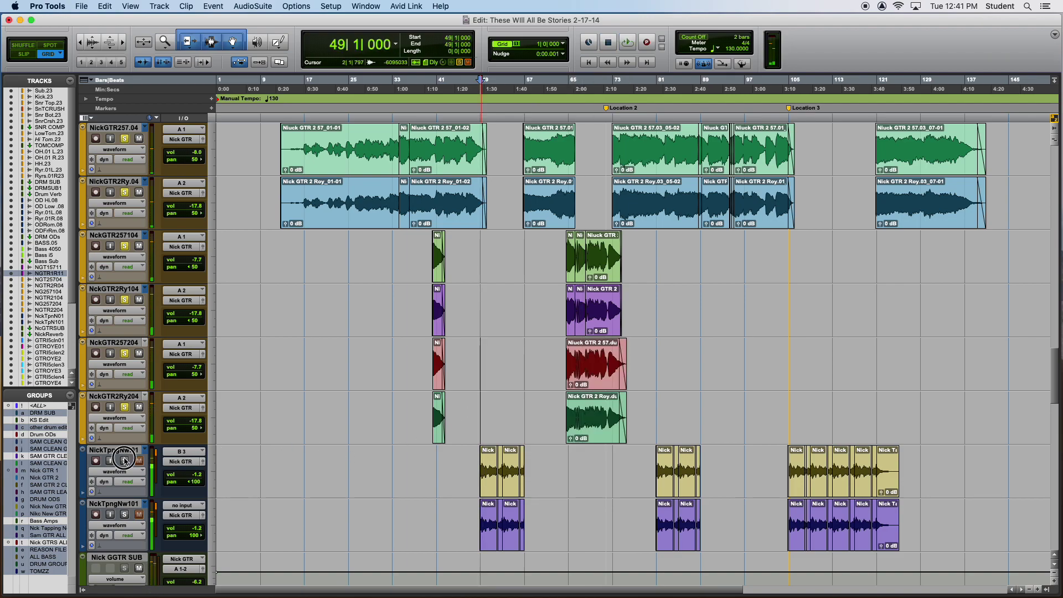
left_click(125, 461)
key("space")
key("super+equal")
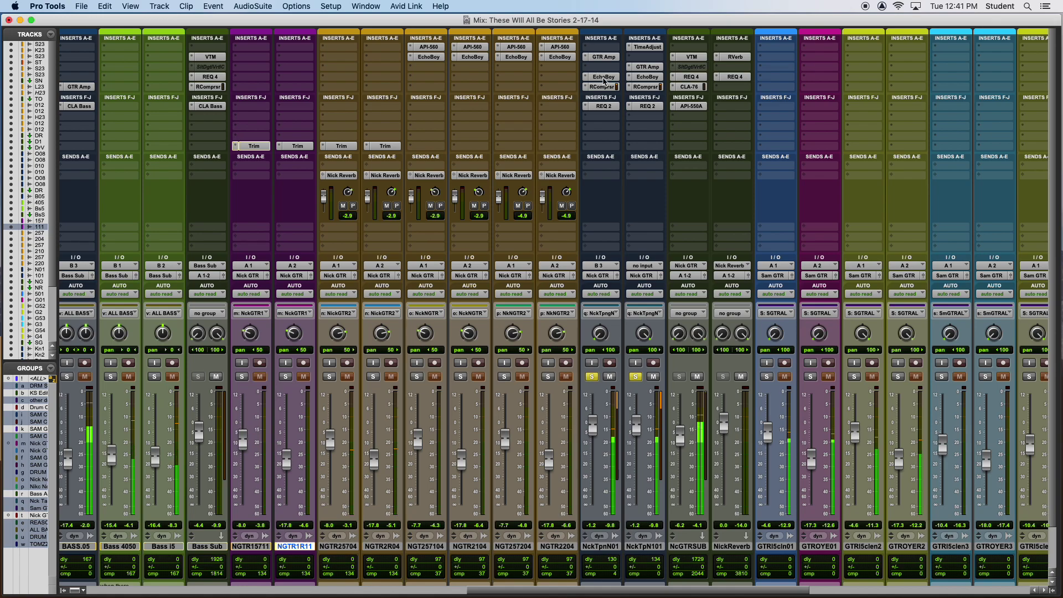
Open EchoBoy on NckTpnN01 and toggle bypass on that track's inserts to compare the sound.
left_click(604, 78)
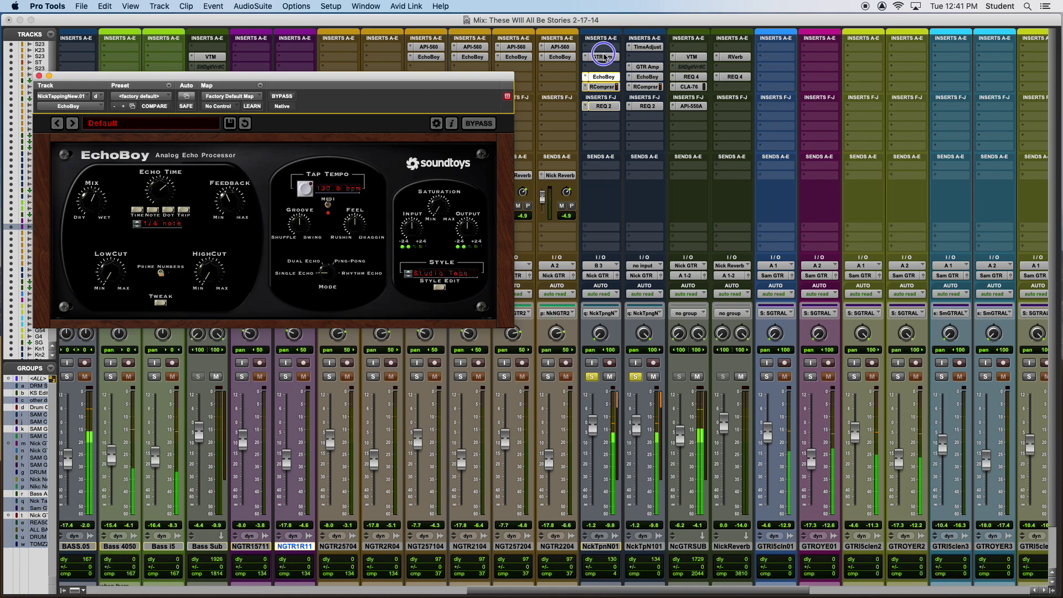
left_click(606, 58, "super")
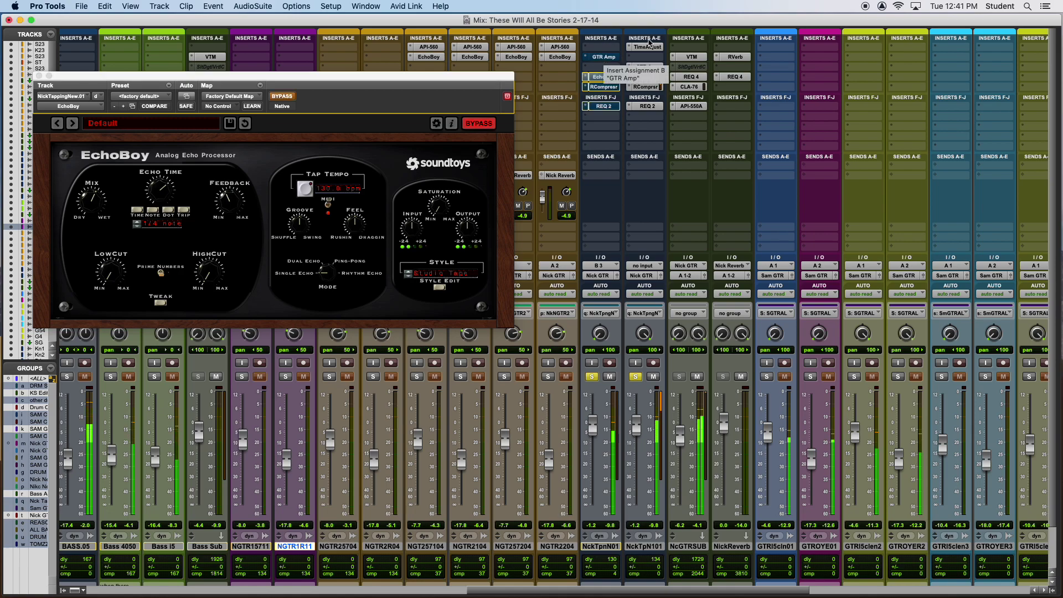
left_click(652, 48, "super")
left_click(652, 48, "super")
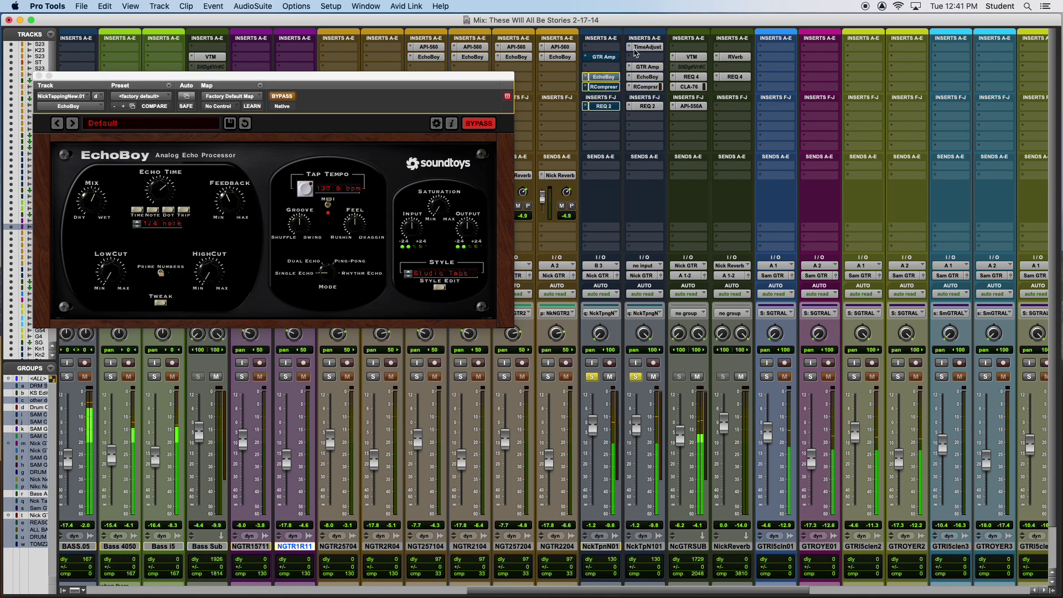
left_click(604, 57, "super")
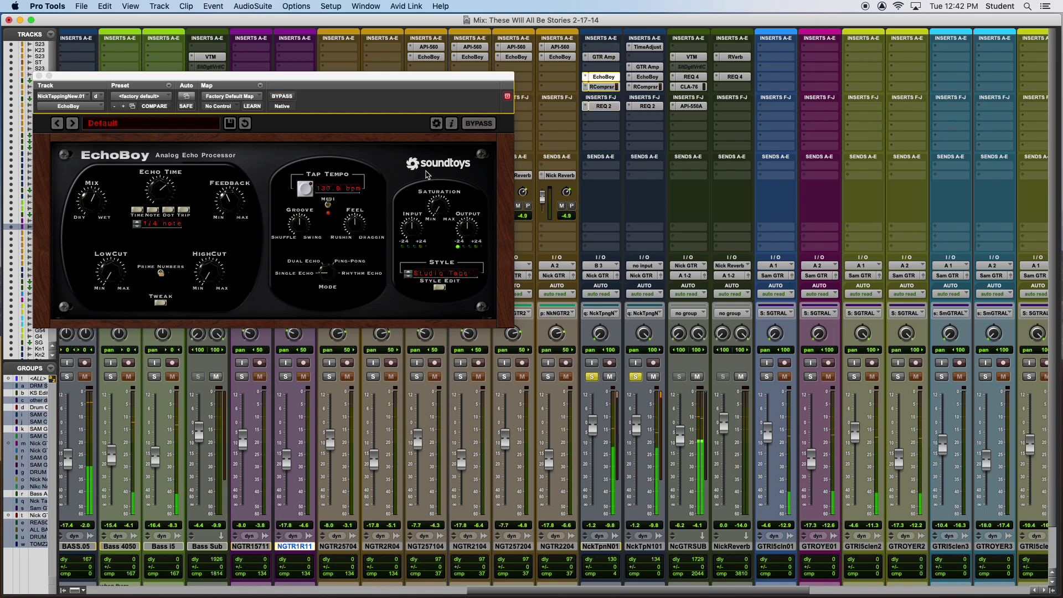
Inspect the RCompressor, EchoBoy and REQ 2 plug-ins on NckTpnN01 and close the plug-in window.
left_click(605, 86)
left_click(604, 77)
left_click(604, 87)
left_click(602, 107)
left_click(603, 108)
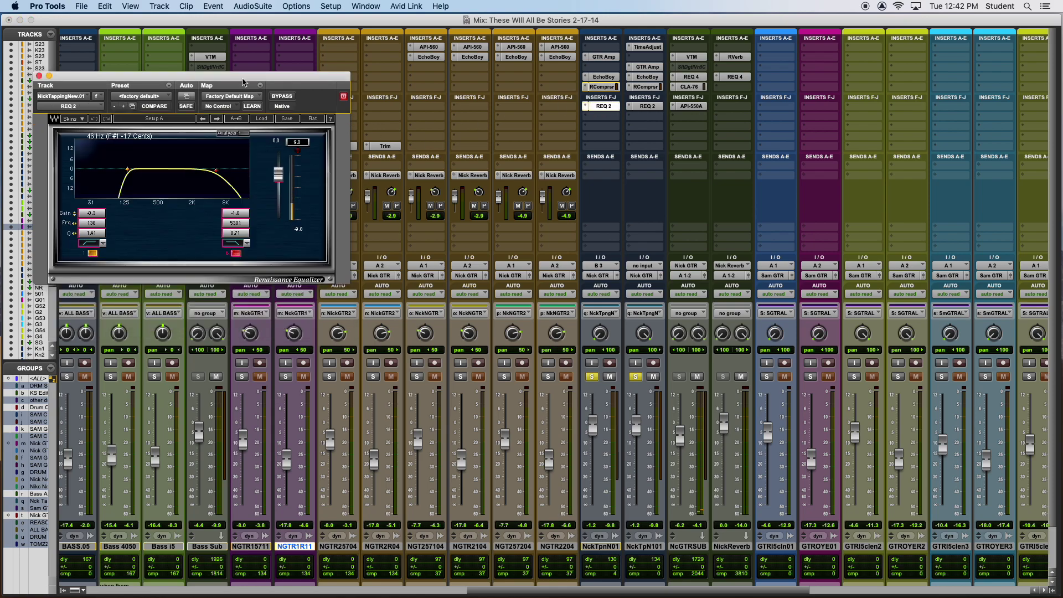
left_click(38, 76)
Resume playback and add the Nick GTR 2 pair and its duplicate pairs to the tapping guitar solo.
key("space")
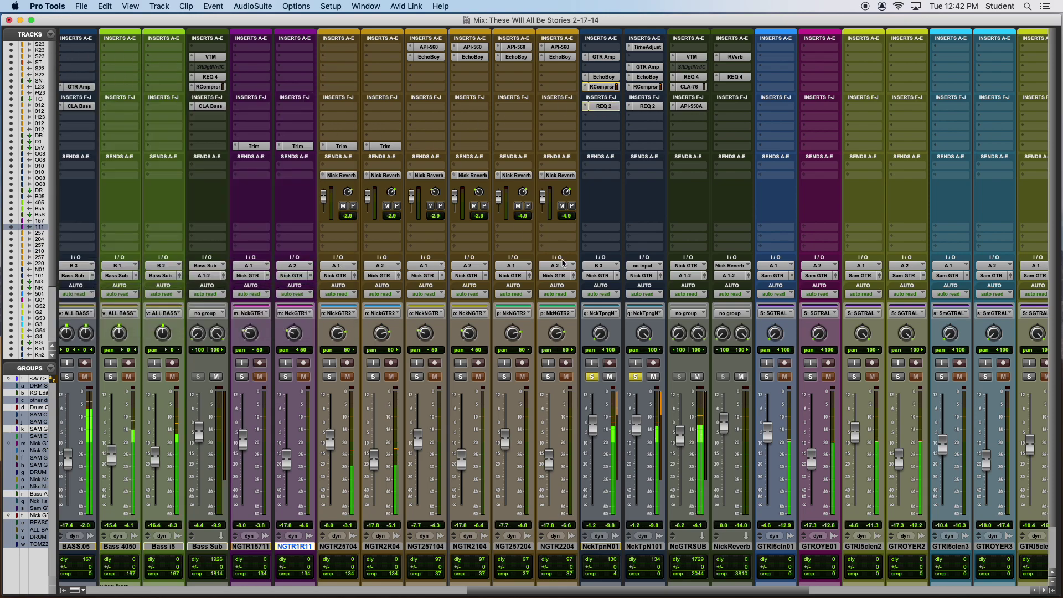
scroll(735, 377, "right", 3)
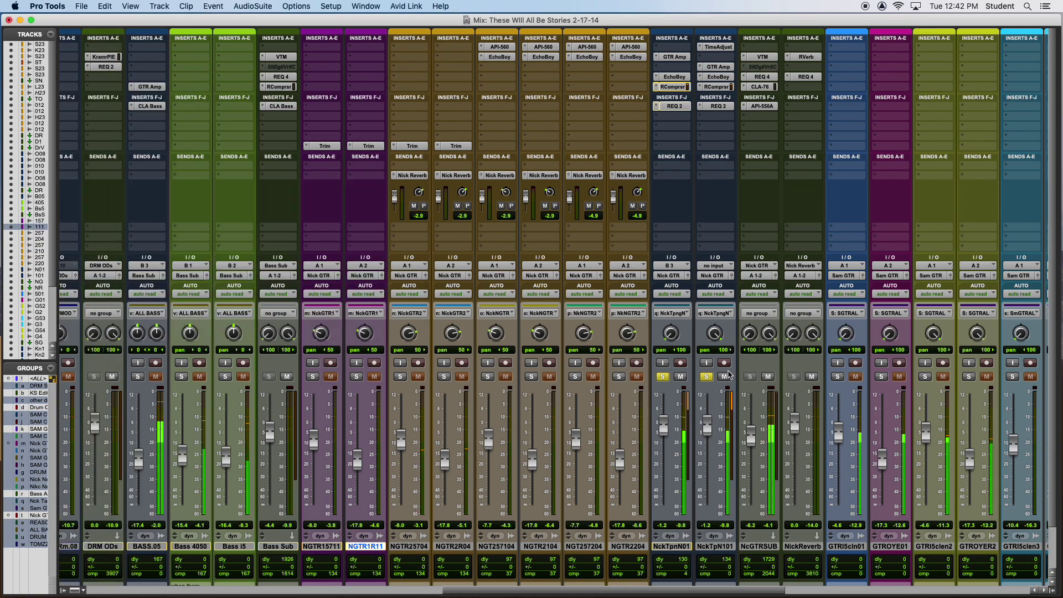
mouse_move(424, 377)
left_mouse_down()
mouse_move(250, 380)
mouse_move(303, 378)
left_mouse_up()
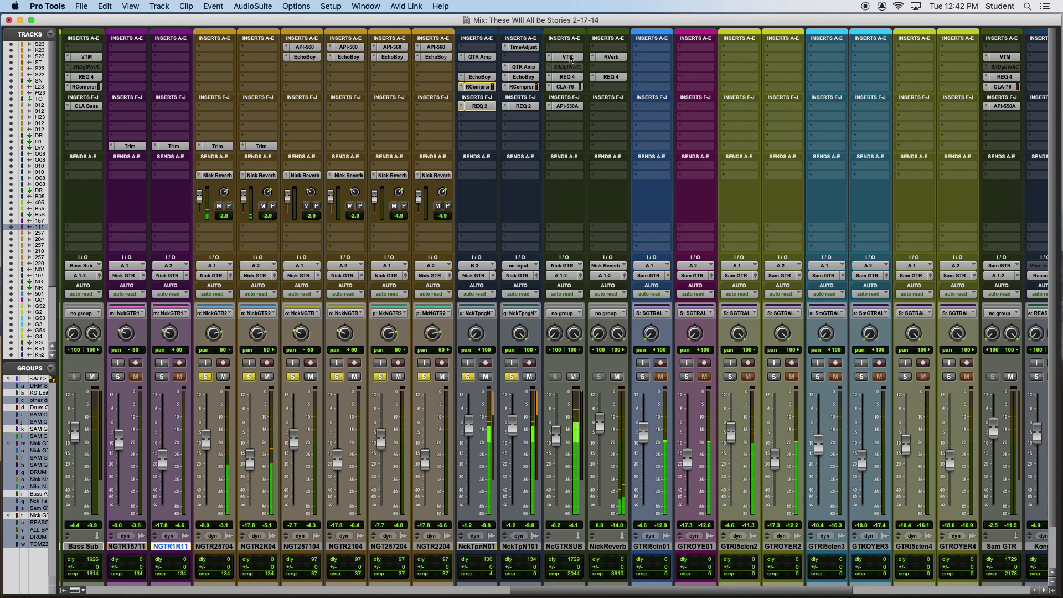
Inspect VTM, REQ 4, CLA-76 and API-550A on NcGTRSUB, compare the API-550A with bypass, and close the plug-in window.
left_click(572, 59)
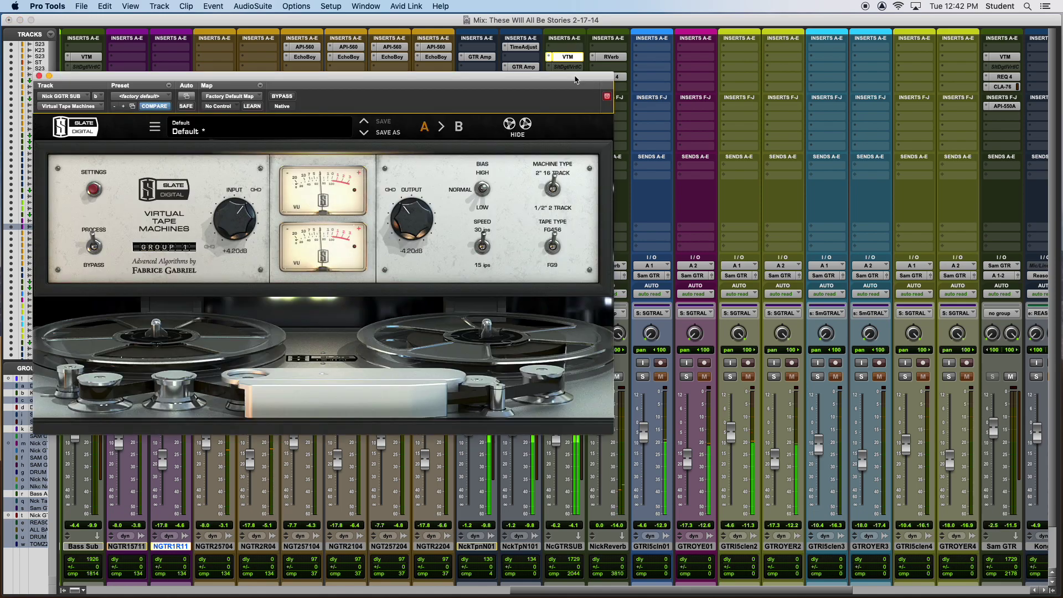
left_click(570, 77)
left_click(571, 89)
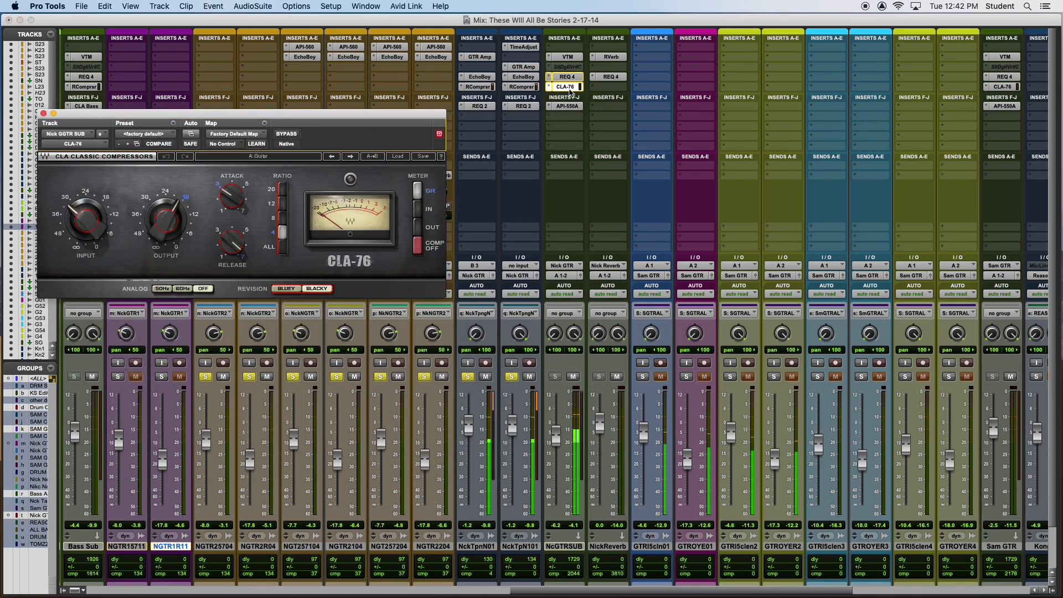
left_click(569, 105)
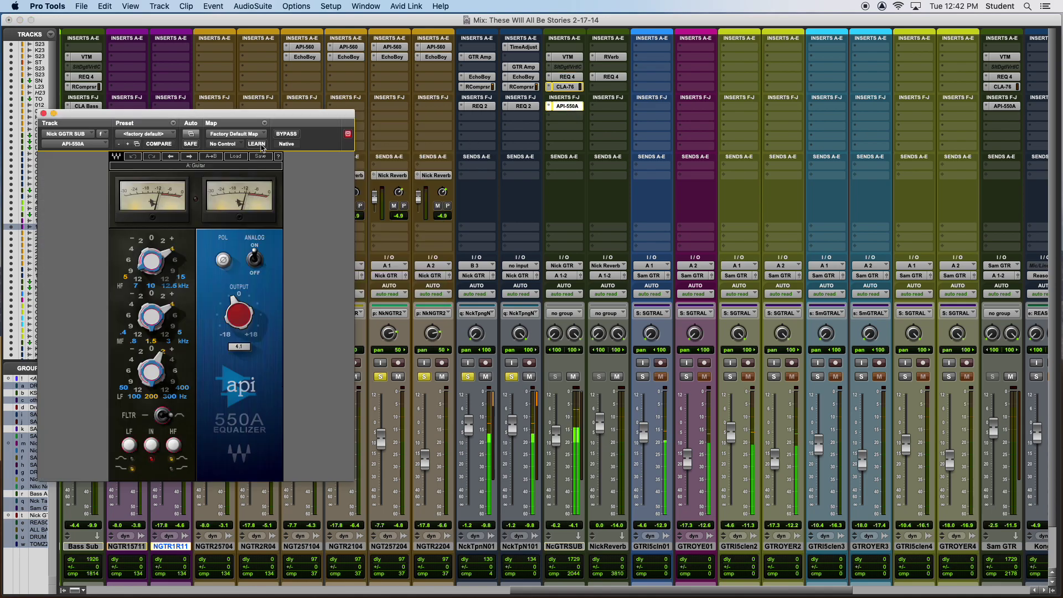
left_click(287, 135)
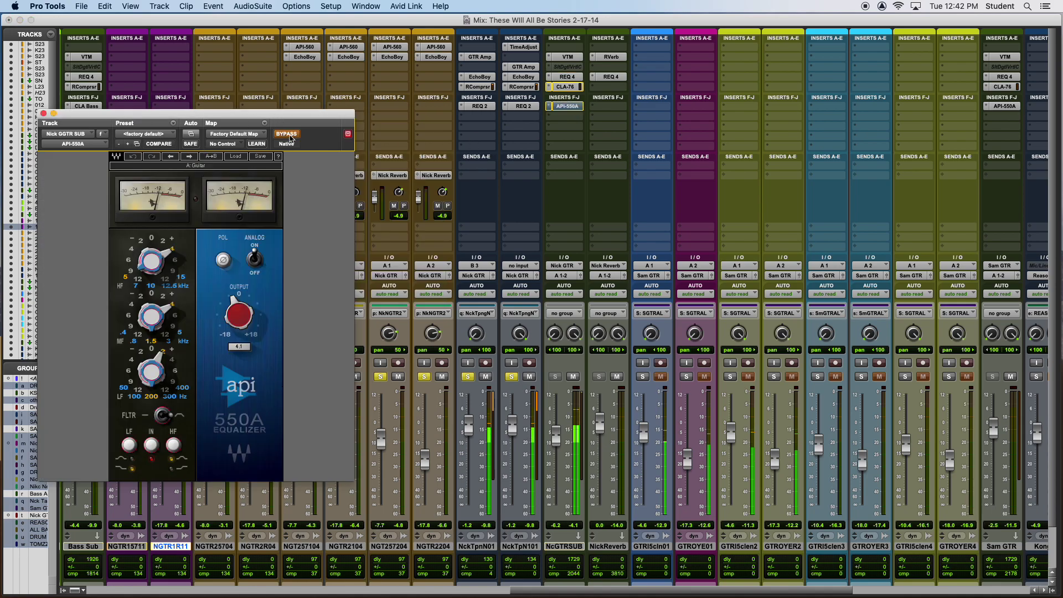
left_click(287, 135)
key("super+w")
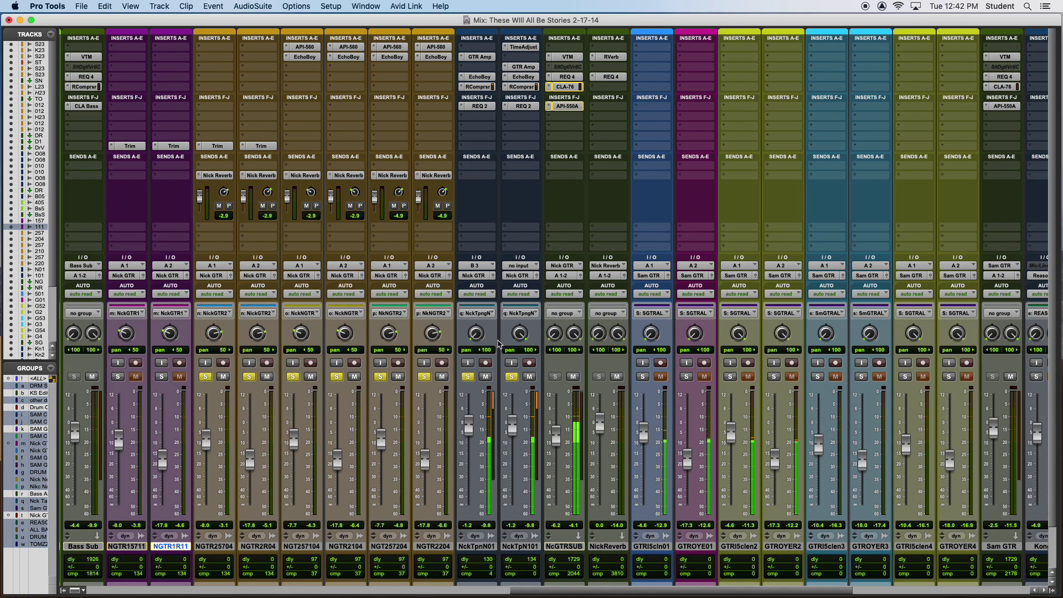
Clear all guitar solos, inspect the RVerb plug-in on NickReverb, and close its window.
left_click(508, 380, "alt")
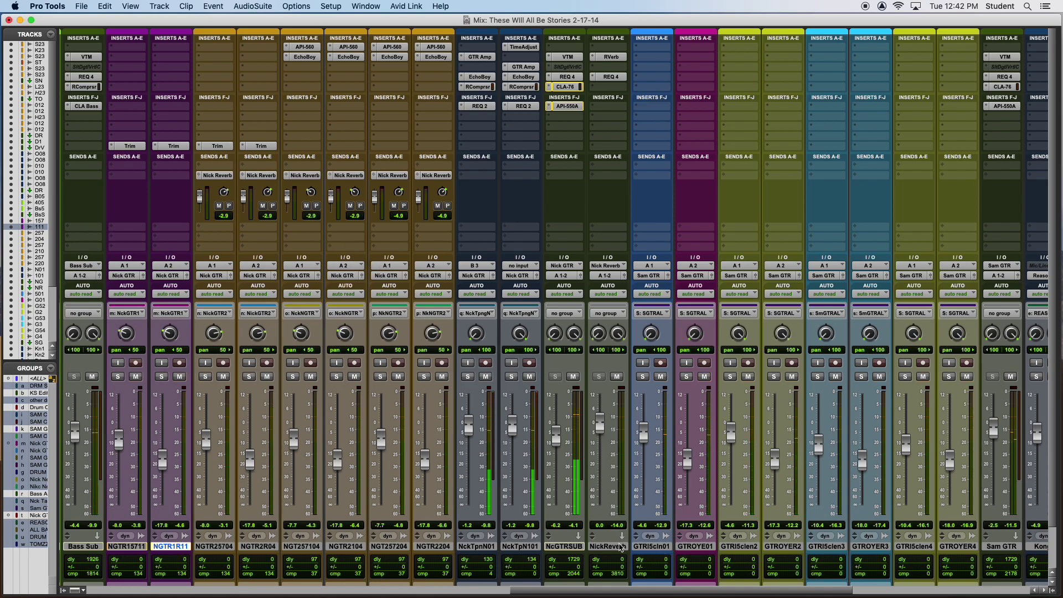
left_click(610, 57)
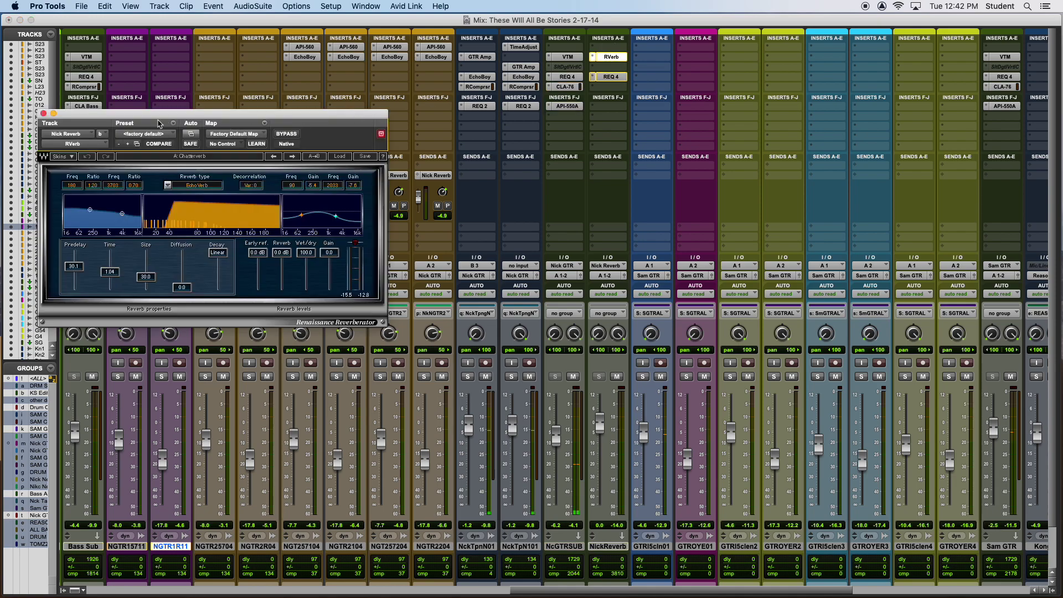
left_click(44, 113)
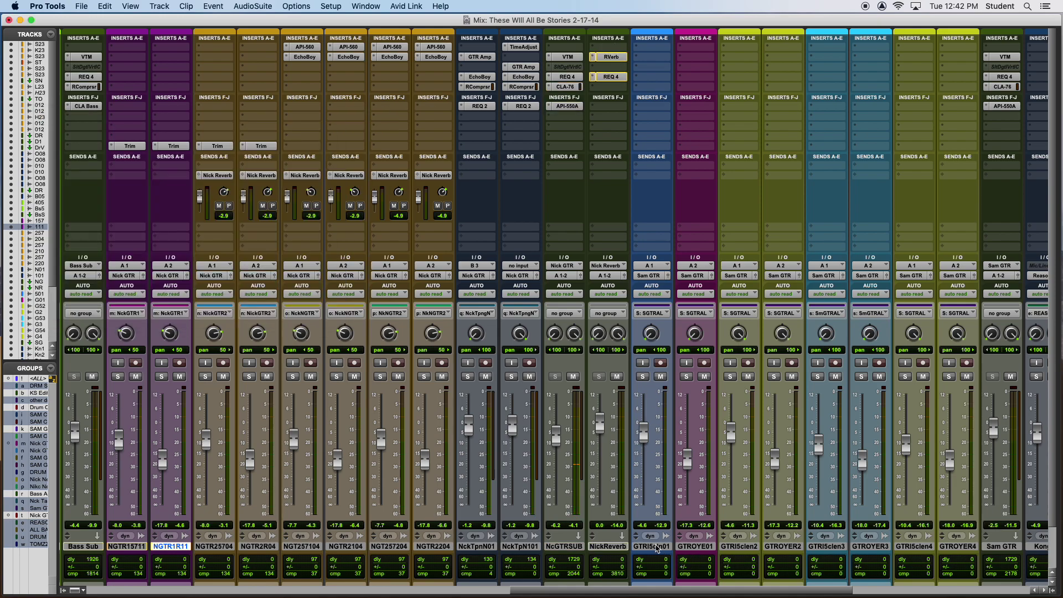
Select the first Sam guitar track, GTRI5cln01, and solo it together with GTROYE01, GTRI5clen2 and GTROYER2.
left_click(656, 547)
left_click(643, 376)
left_click(687, 376)
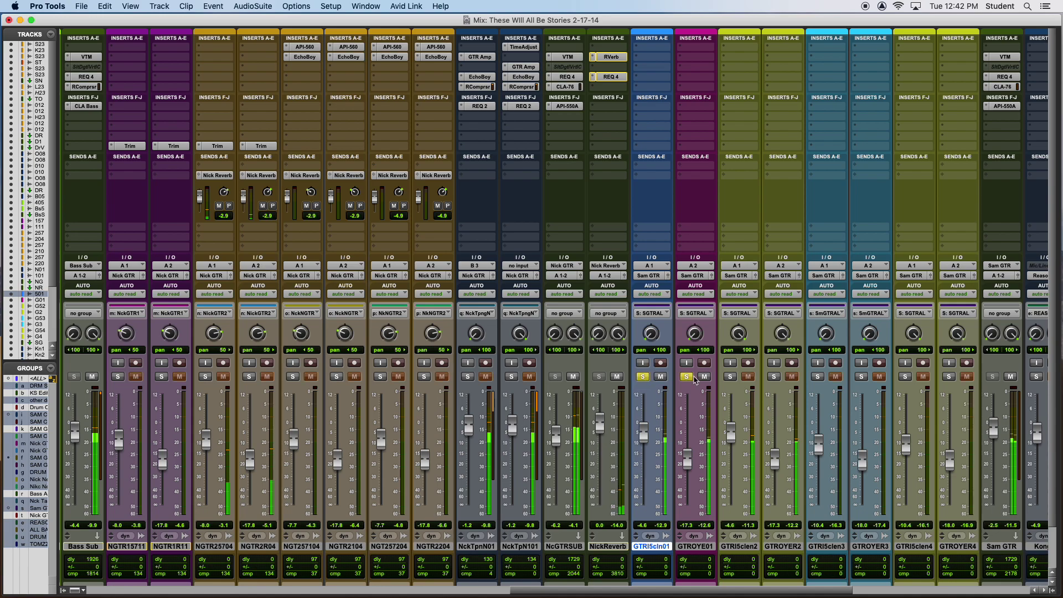
left_click(731, 377)
left_click(774, 377)
Add the remaining Sam guitar pairs, GTRI5clen3 with GTROYER3 and GTRI5clen4 with GTROYER4, to the solo.
scroll(888, 401, "left", 1)
scroll(888, 401, "right", 8)
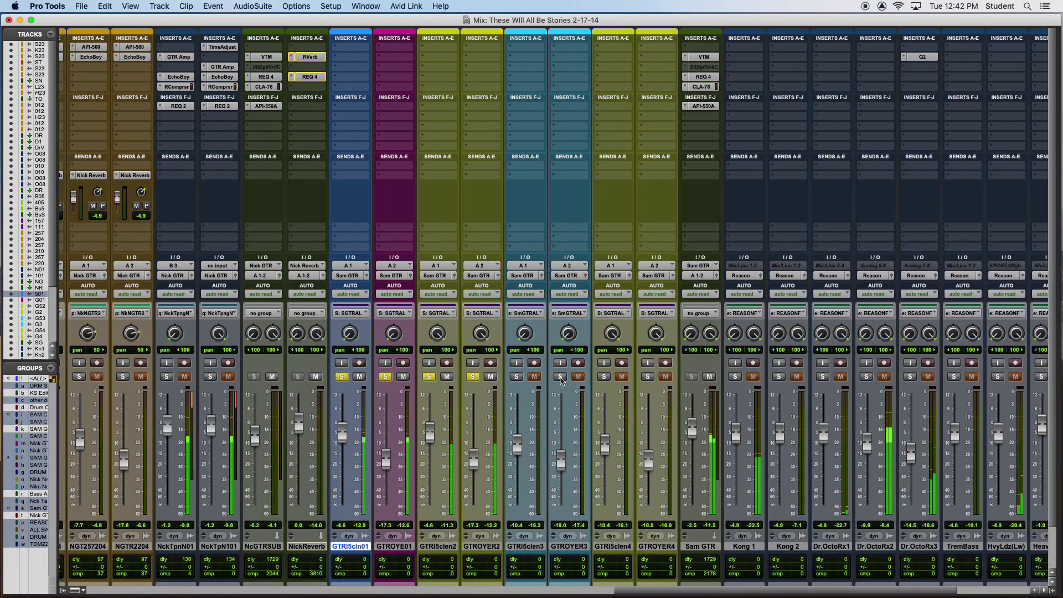
left_click(561, 377)
left_click(518, 377)
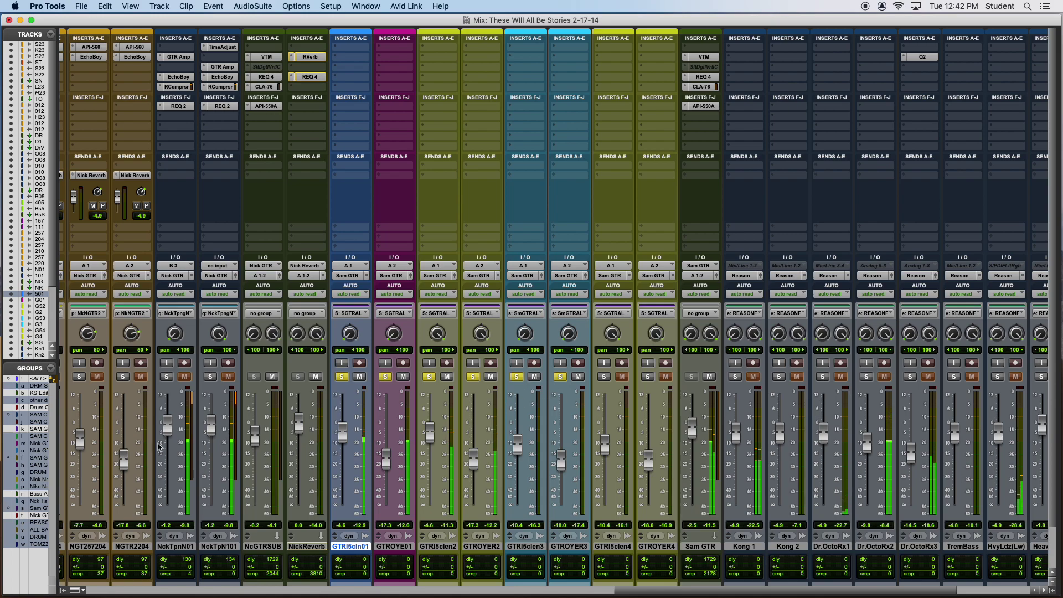
left_click(41, 428)
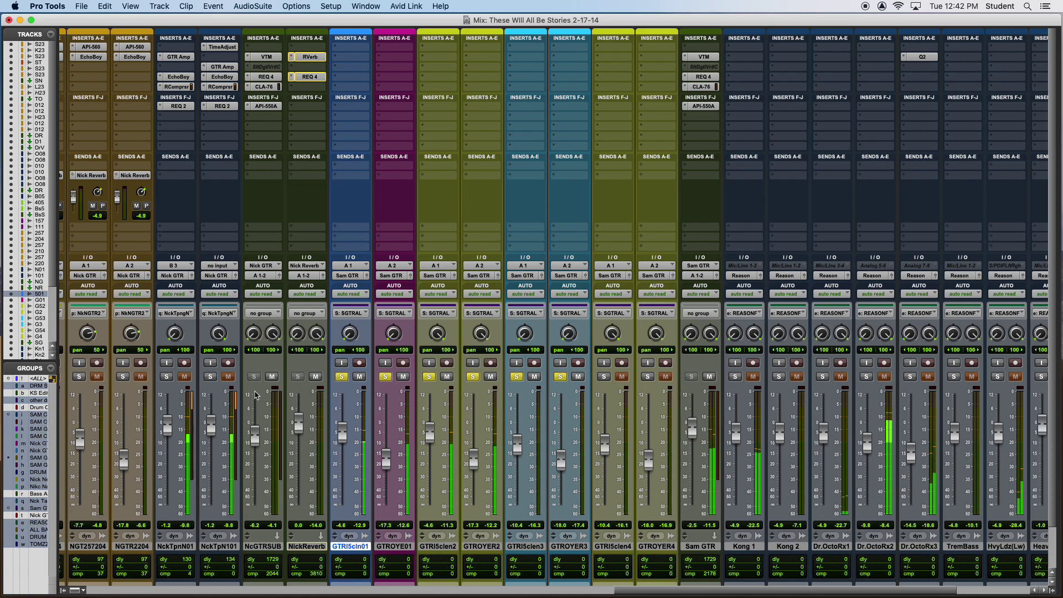
left_click(603, 377)
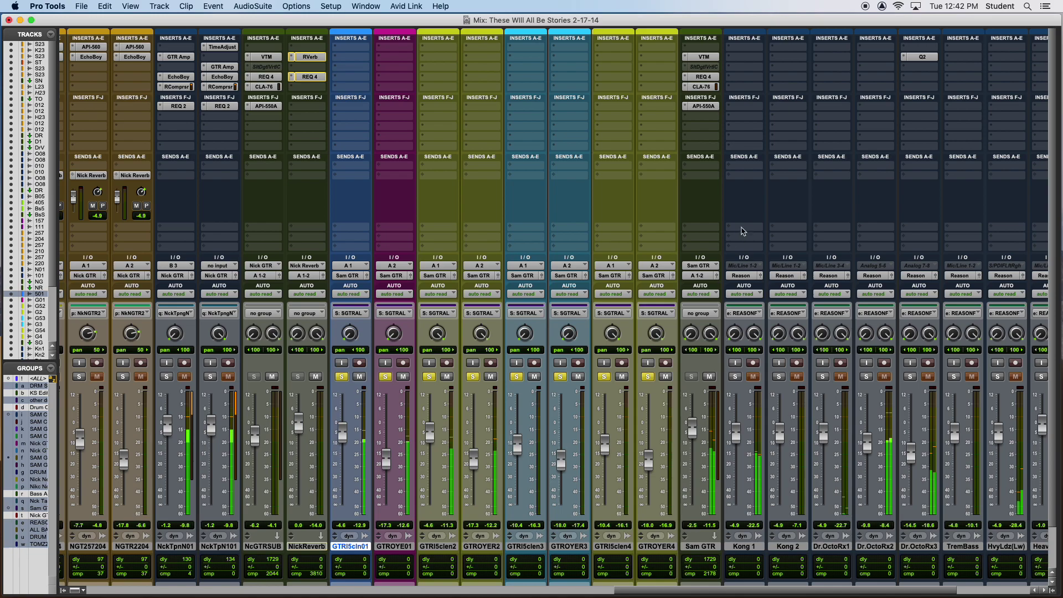
Compare the Sam GTR inserts with bypass, inspect its API-550A, CLA-76, REQ 4 and VTM plug-ins, and close the plug-in window.
left_click(708, 59, "shift+super")
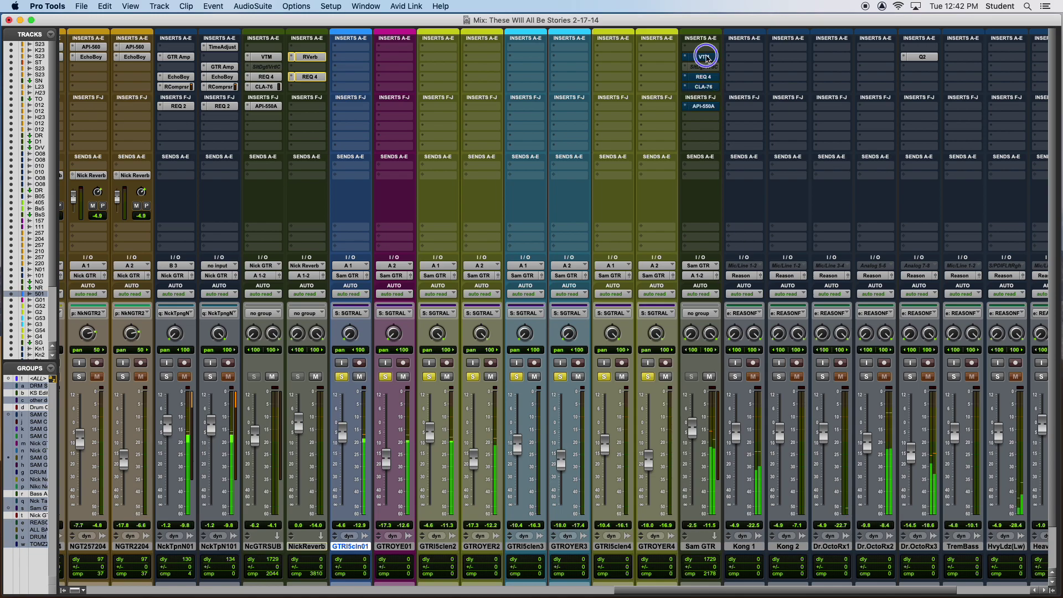
left_click(706, 58, "shift+super")
left_click(711, 105)
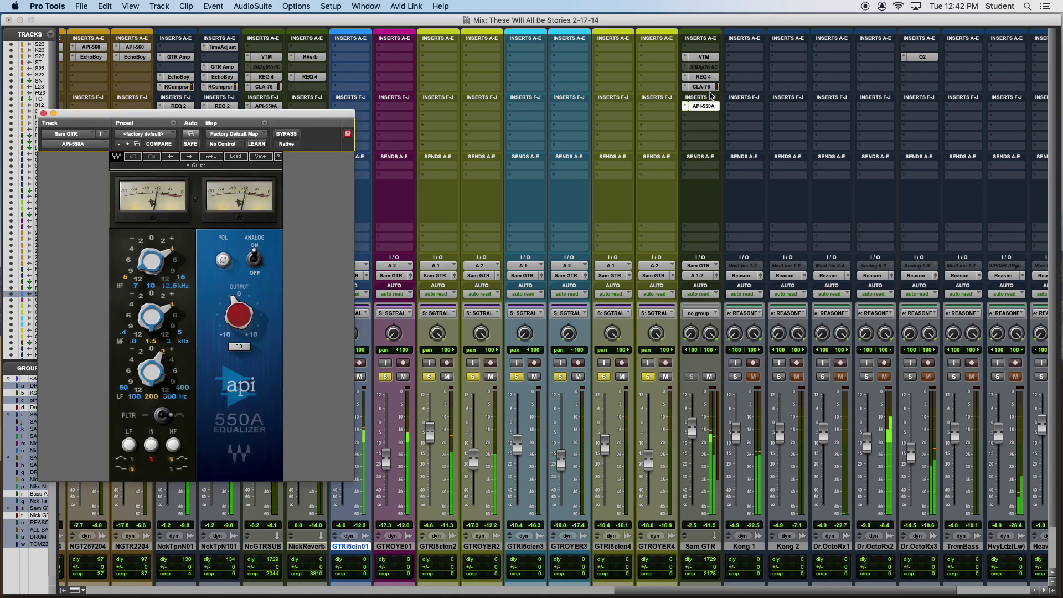
left_click(707, 87)
left_click(708, 77)
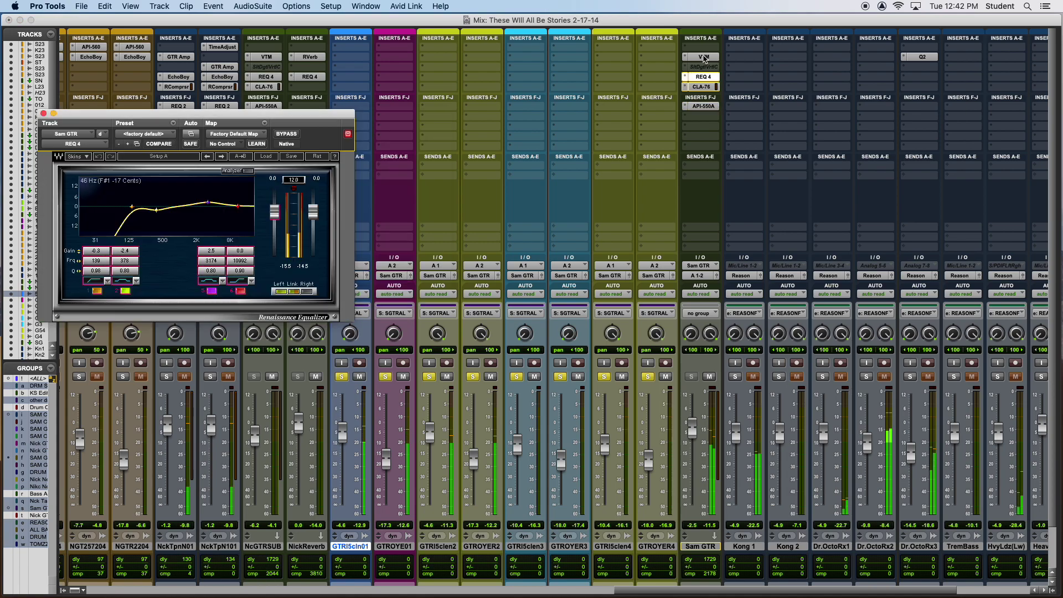
left_click(704, 57)
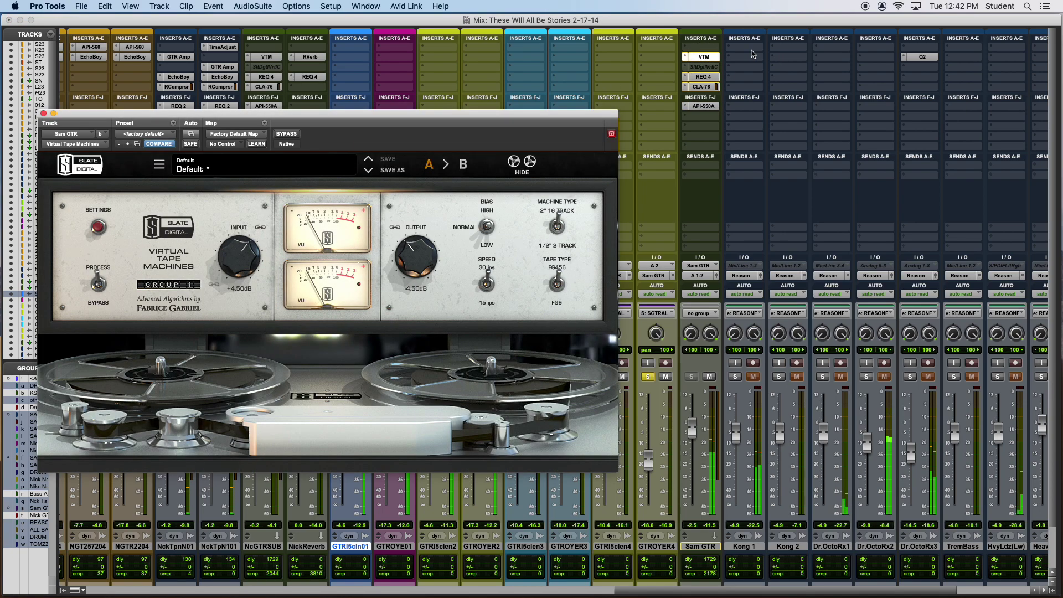
left_click(712, 59, "shift+super")
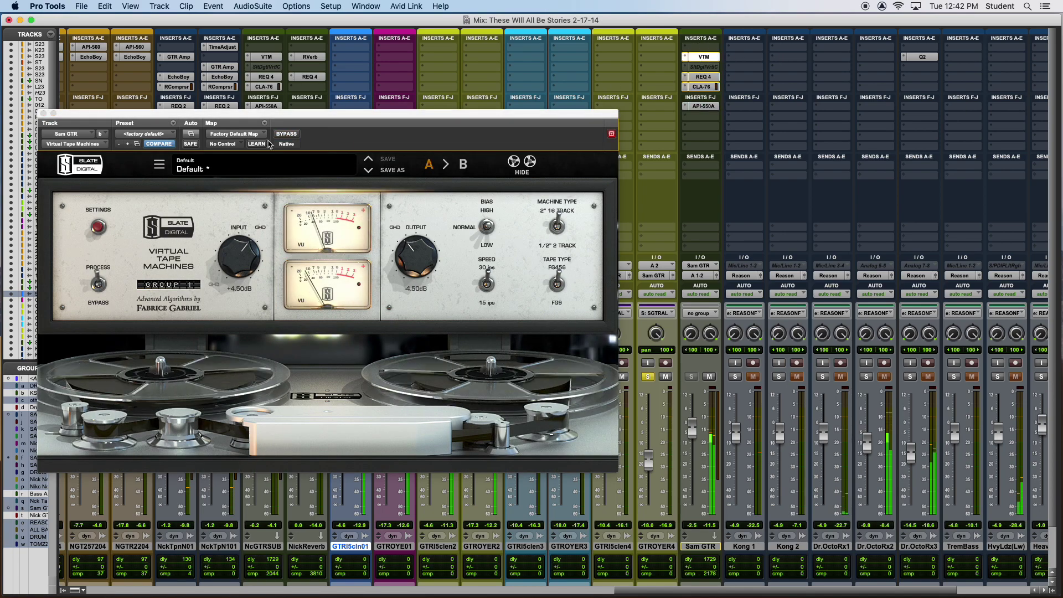
left_click(44, 114)
Switch to the Edit window and move the playback position to bar 86.
scroll(311, 324, "down", 2)
scroll(316, 338, "right", 3)
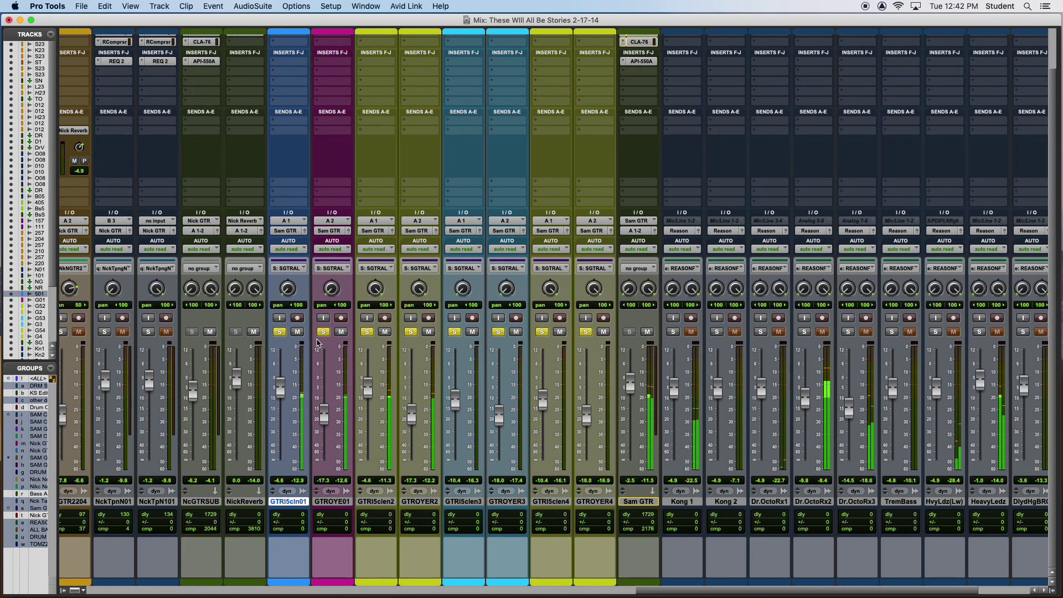
key("super+equal")
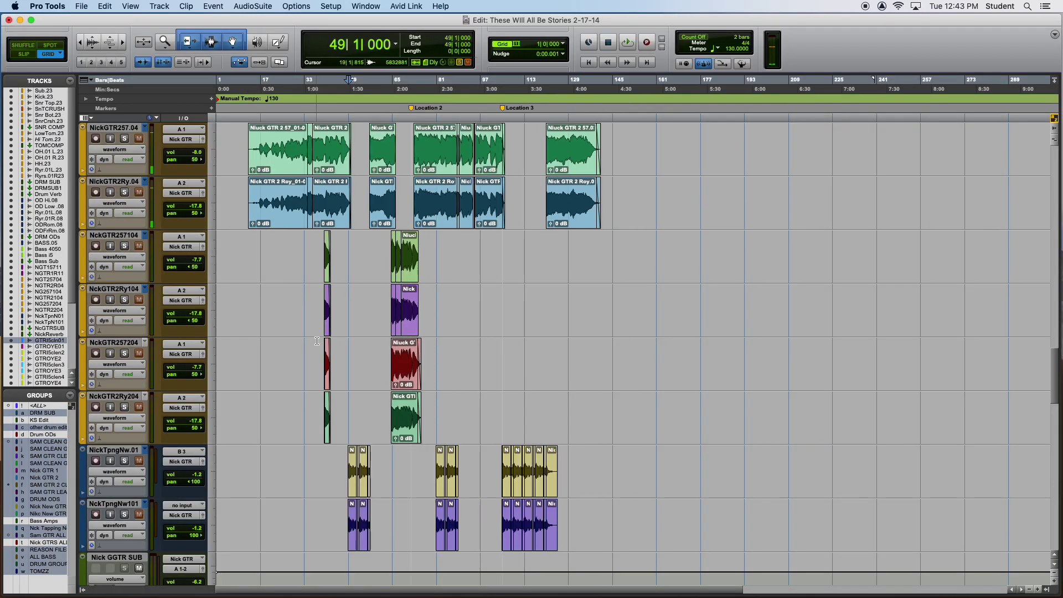
left_click(449, 400)
scroll(449, 400, "up", 1)
scroll(449, 402, "down", 4)
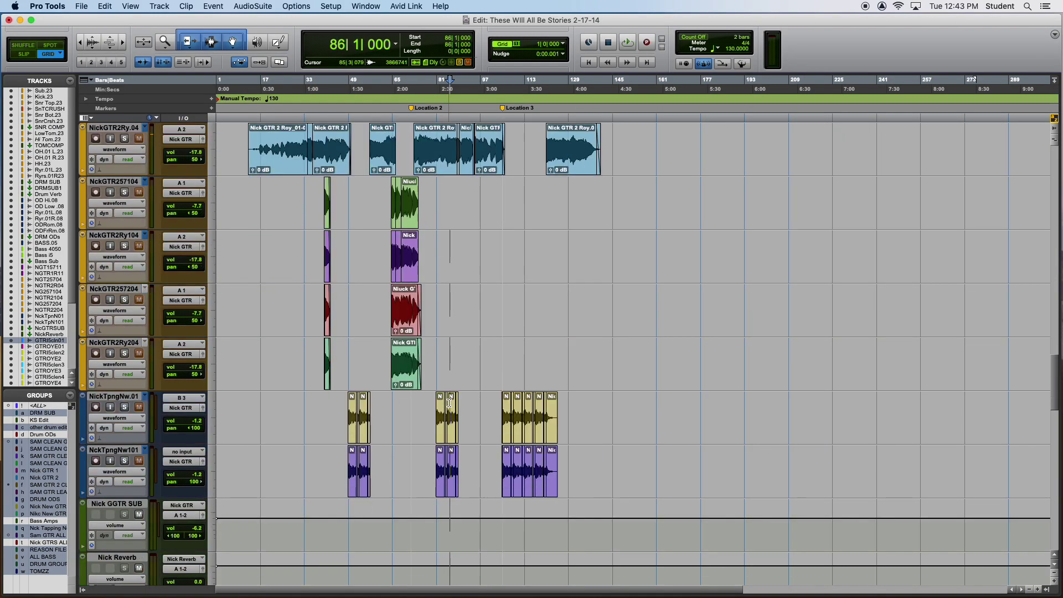